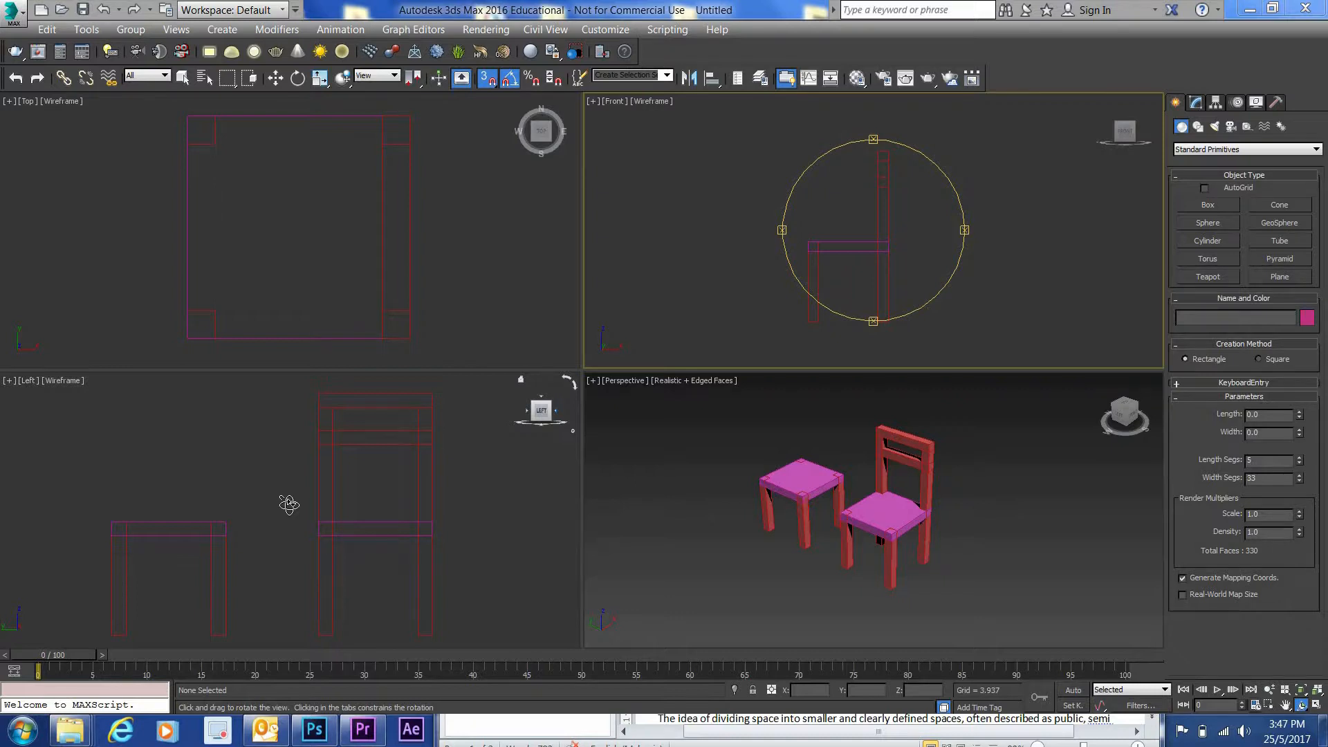
Inspect the finished stool and chair from several angles in an enlarged perspective view
mouse_move(827, 552)
left_mouse_down()
mouse_move(830, 537)
mouse_move(884, 538)
mouse_move(933, 572)
mouse_move(782, 574)
mouse_move(820, 565)
mouse_move(816, 543)
mouse_move(820, 564)
mouse_move(814, 549)
mouse_move(832, 555)
left_mouse_up()
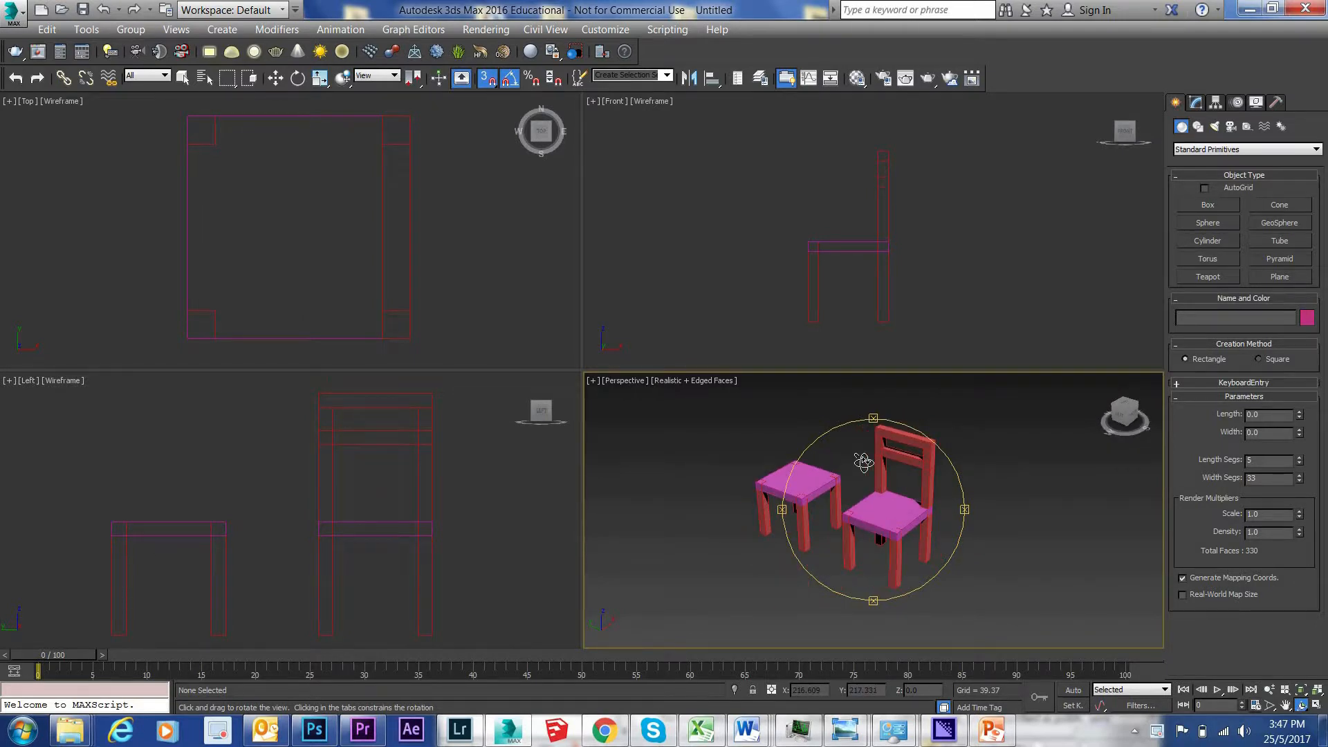
key("alt+w")
left_click_drag(543, 419, 590, 396)
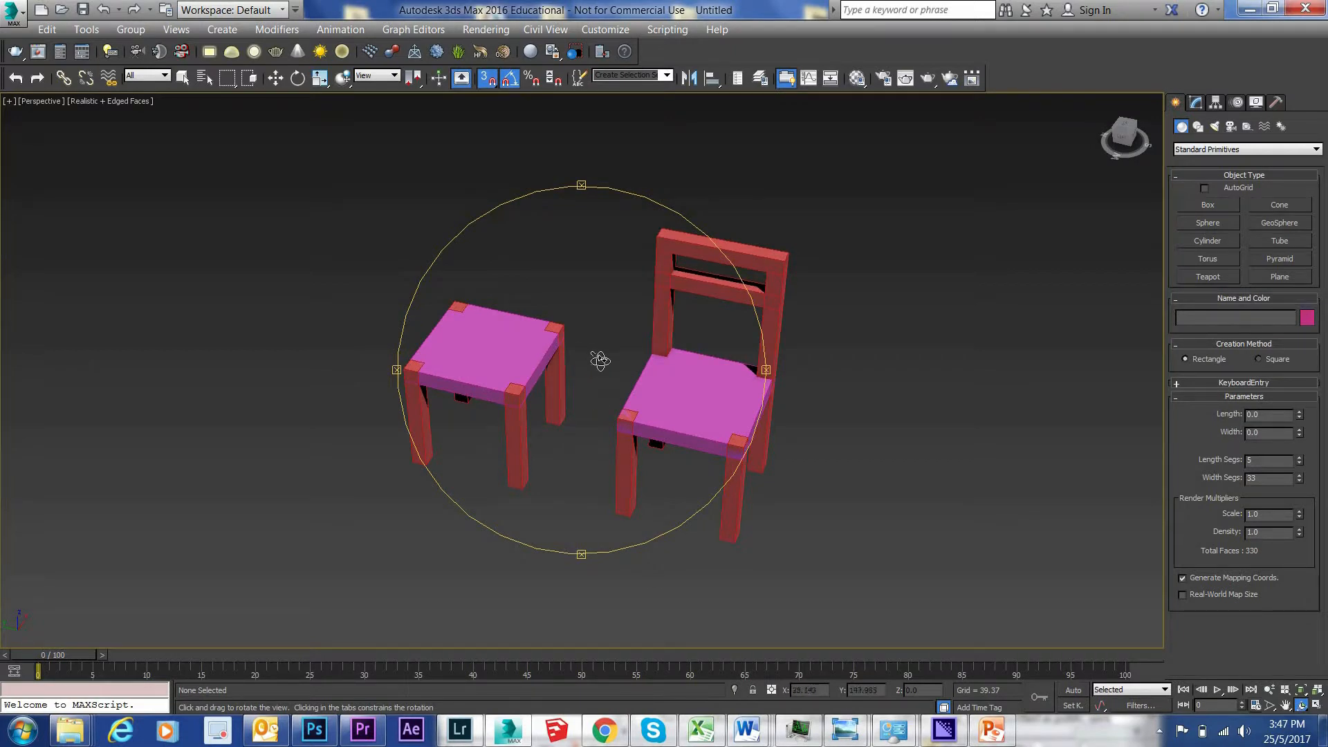
left_click_drag(581, 371, 775, 371)
left_click_drag(604, 339, 583, 333)
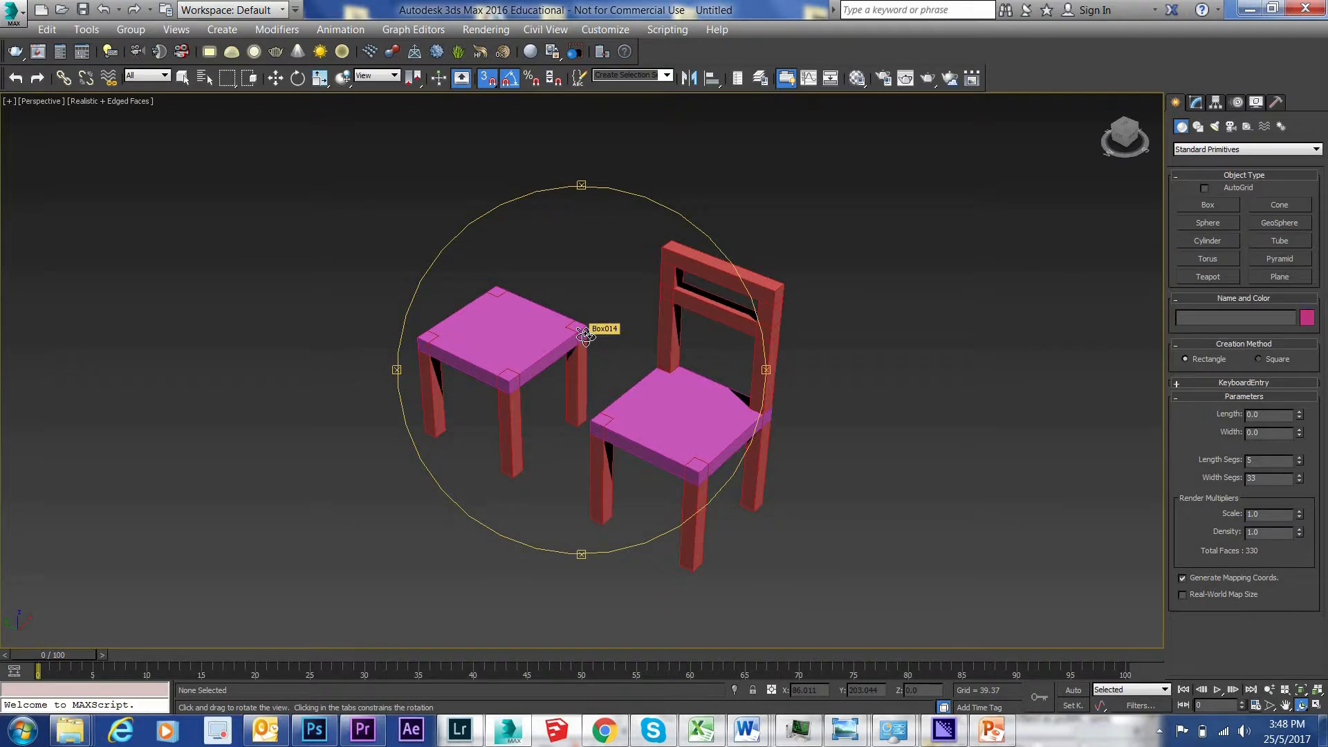
Start a new scene, saving the current chair models as "Chairs+table"
left_click(19, 17)
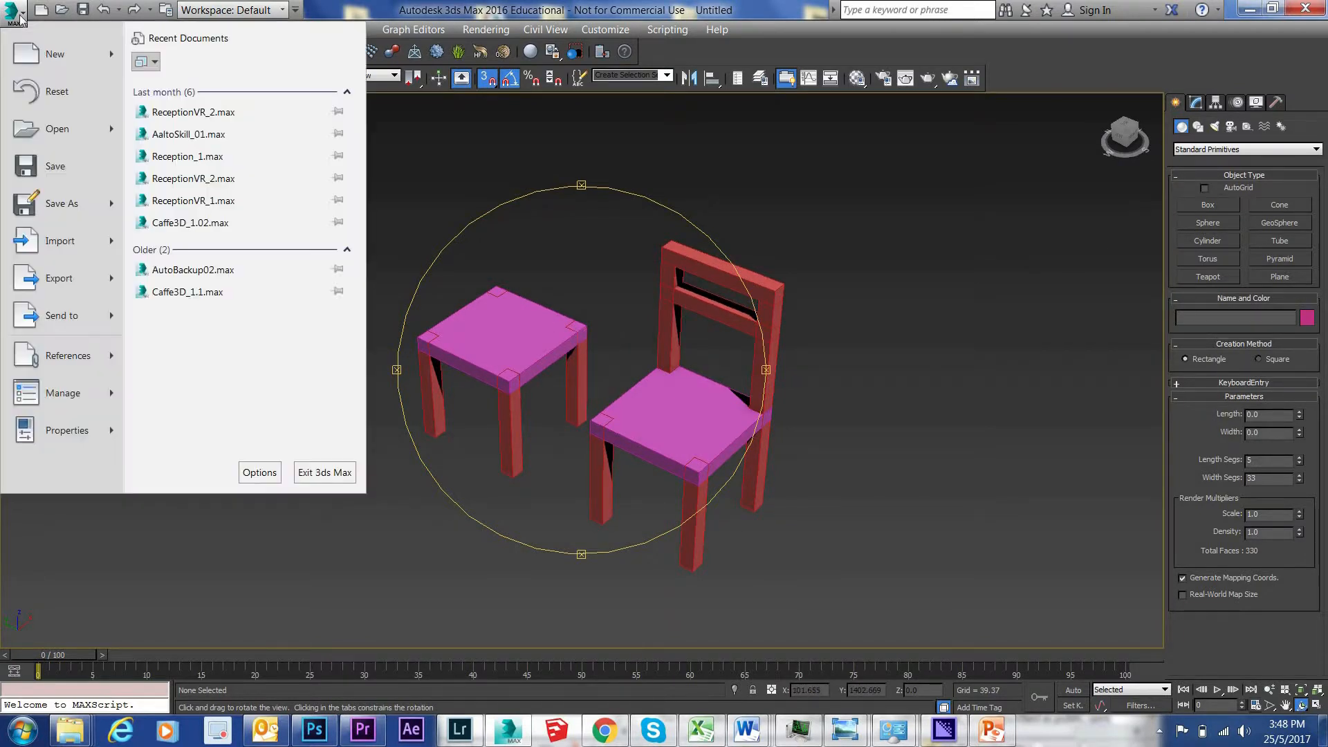
left_click(46, 53)
left_click(607, 389)
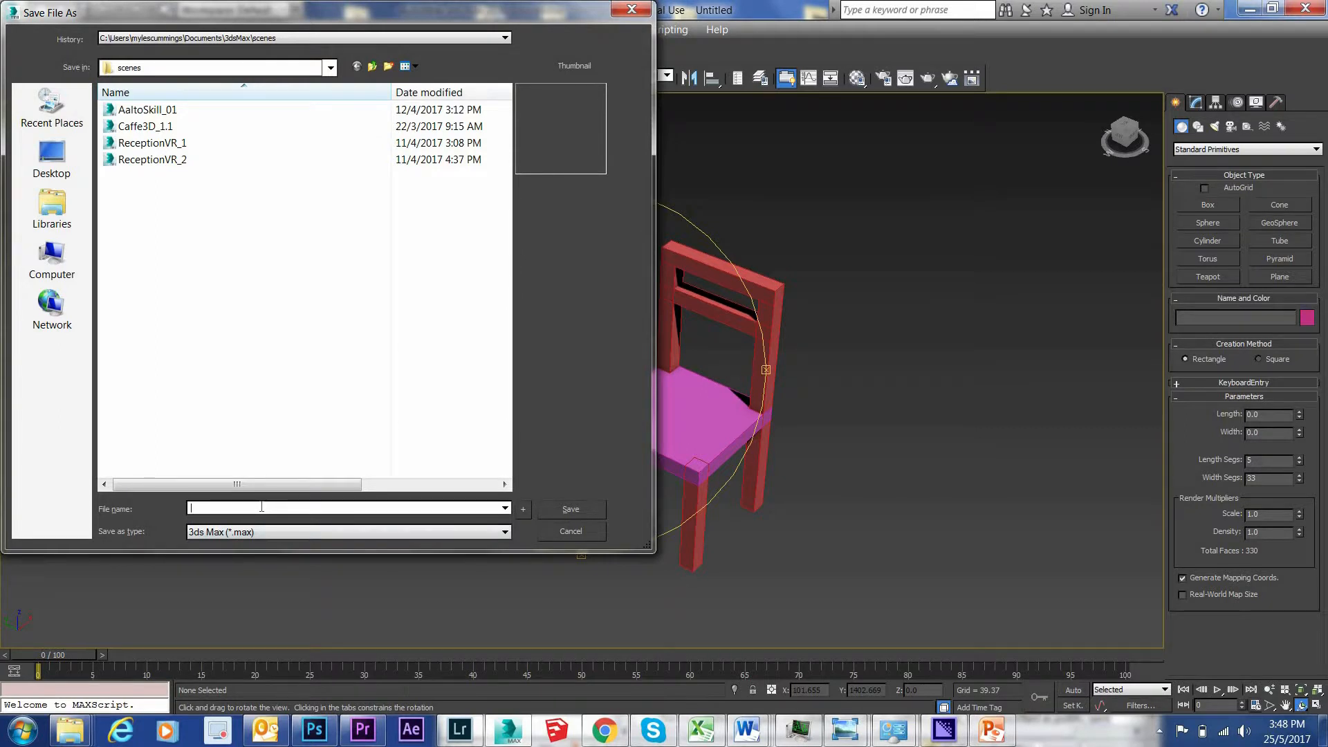
type("Chairs+table")
key("Return")
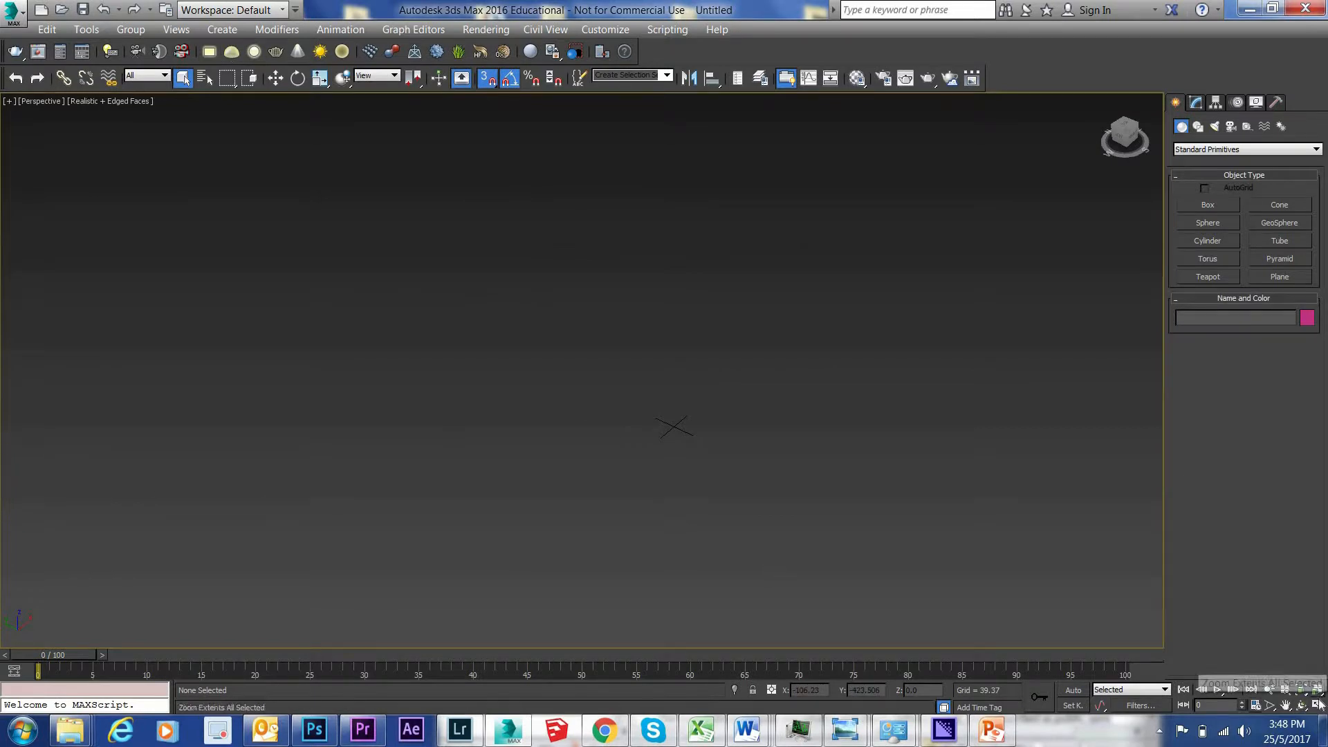
Restore the four-viewport layout and fit the empty home grid in the Front and Perspective views
key("alt+w")
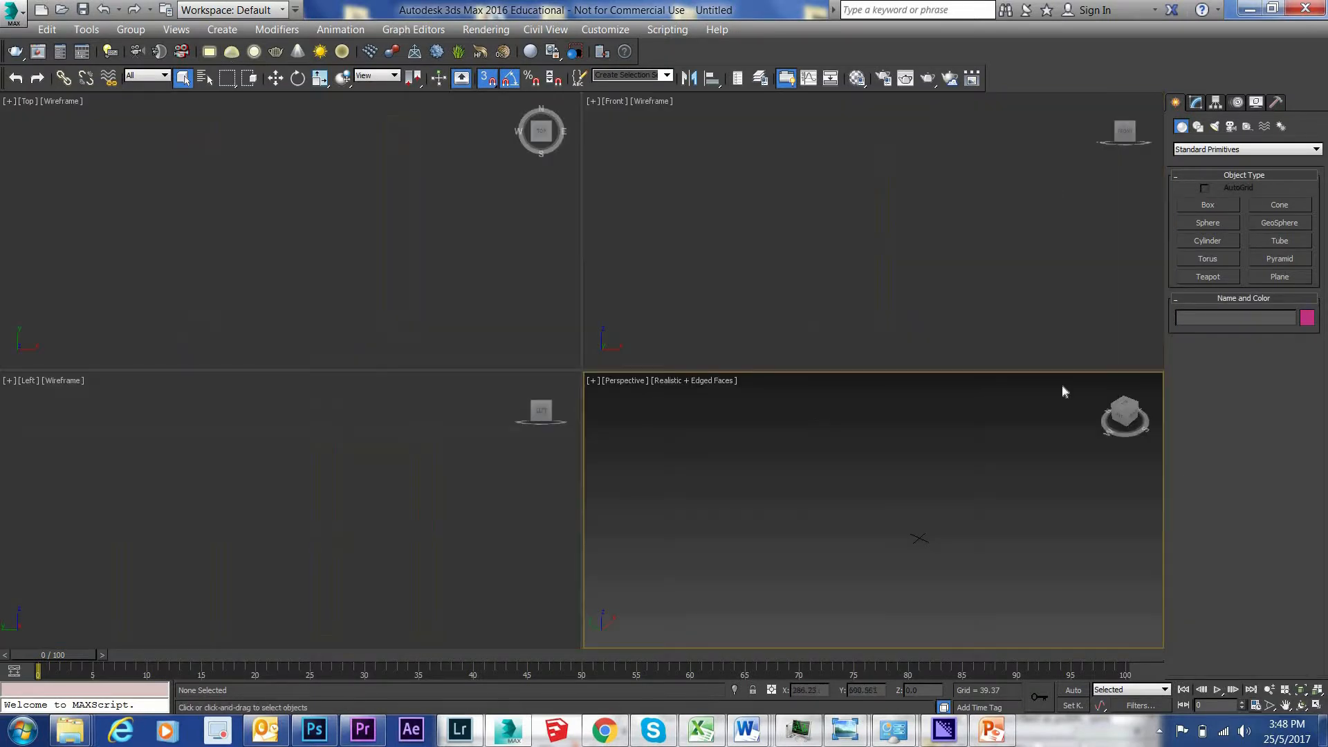
left_click(479, 209)
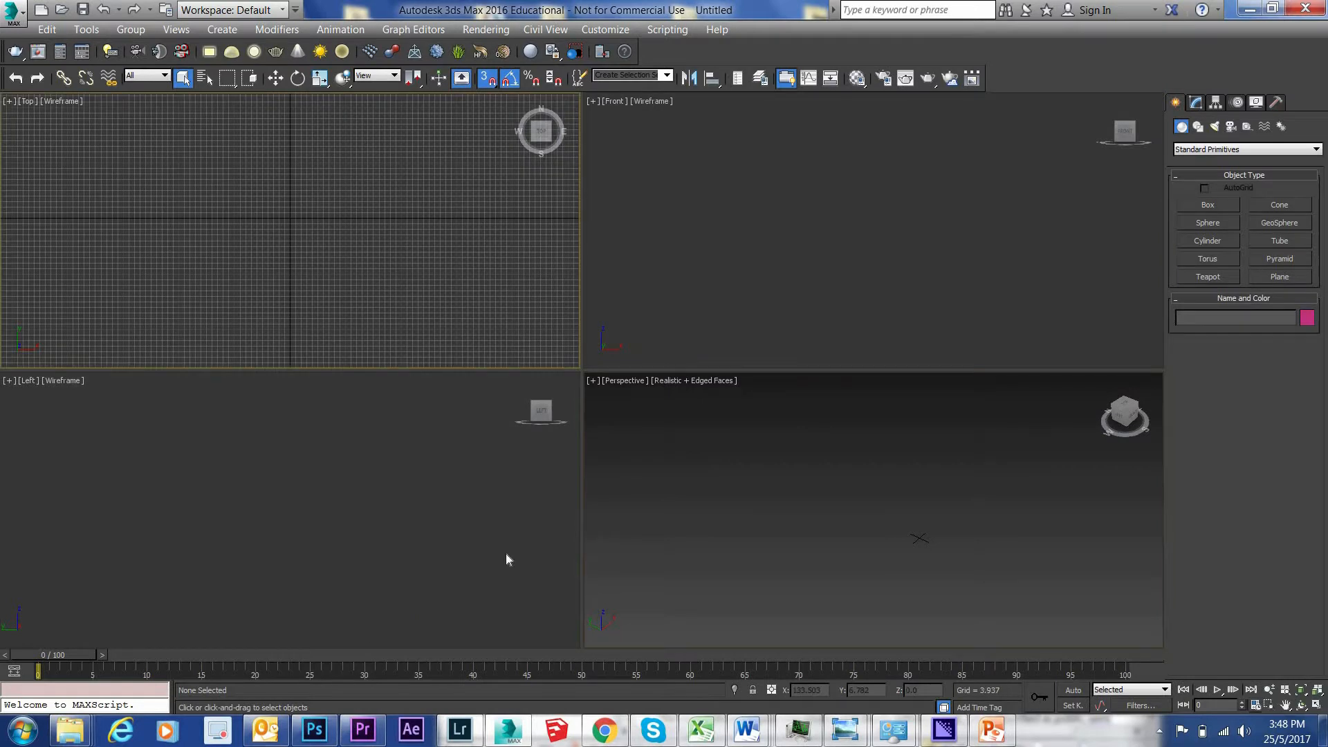
left_click(314, 554)
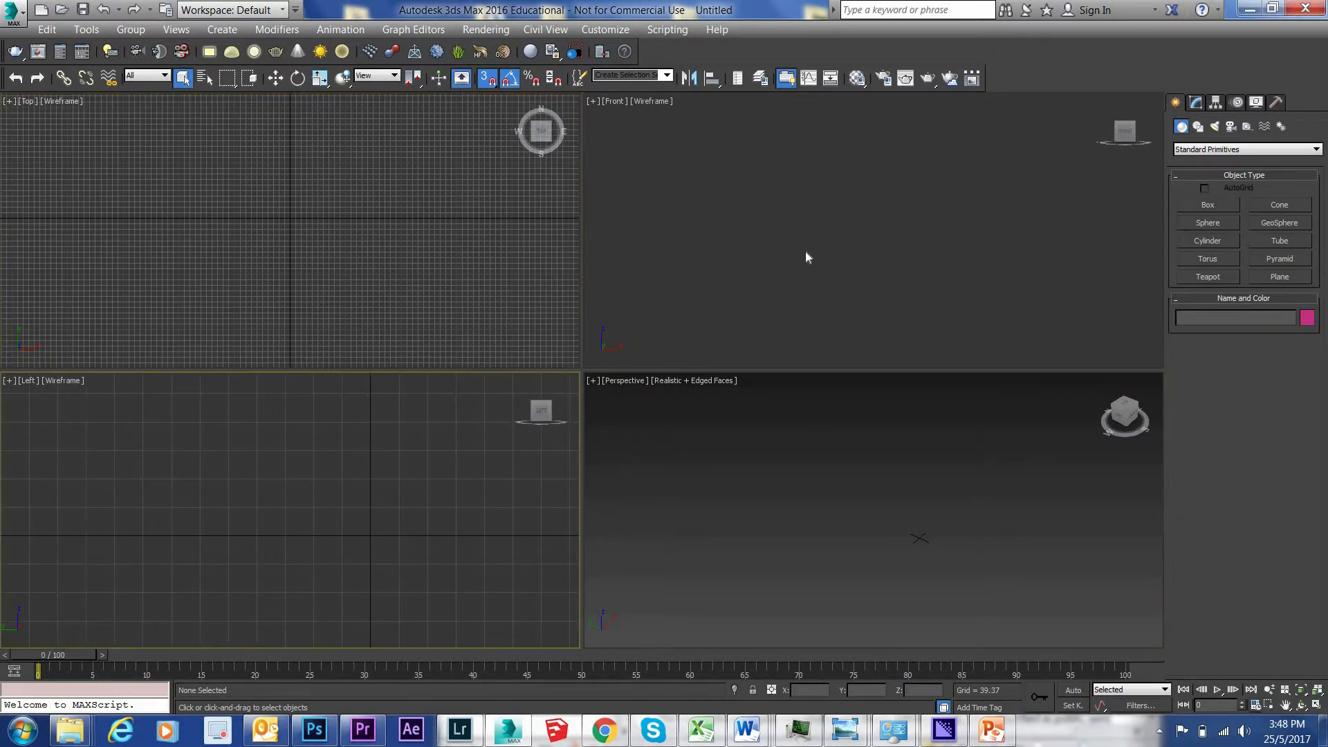
left_click(836, 242)
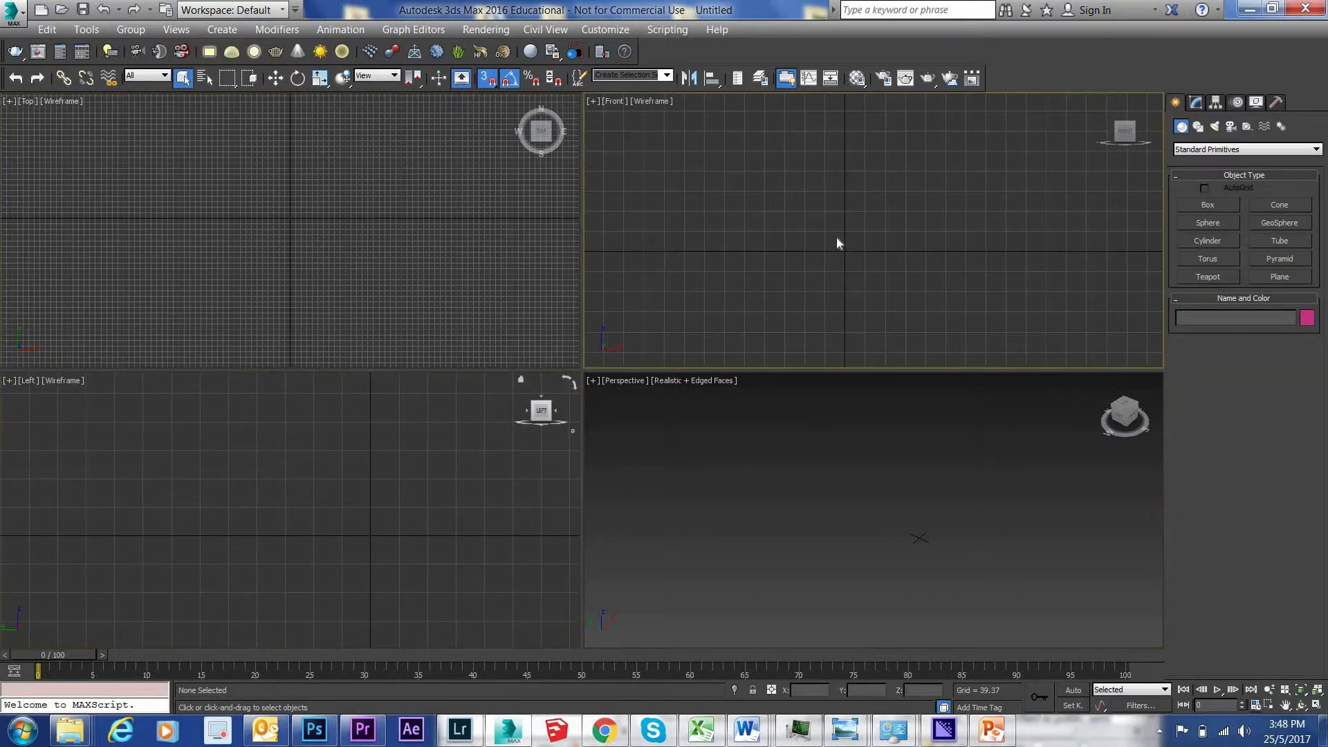
left_click(1300, 689)
left_click(941, 553)
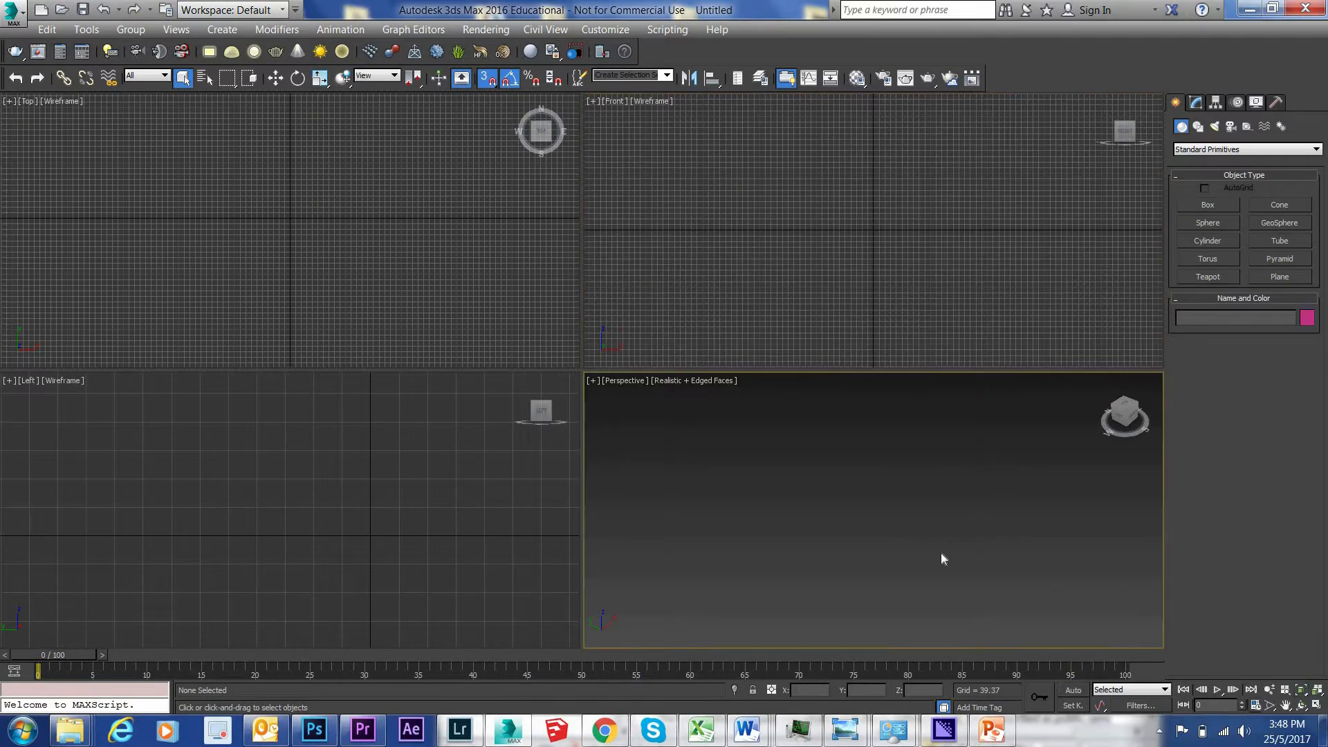
left_click(1300, 690)
scroll(987, 509, "up", 2)
scroll(799, 438, "up", 2)
Open the Units Setup and switch the display unit scale to Metric
left_click(605, 31)
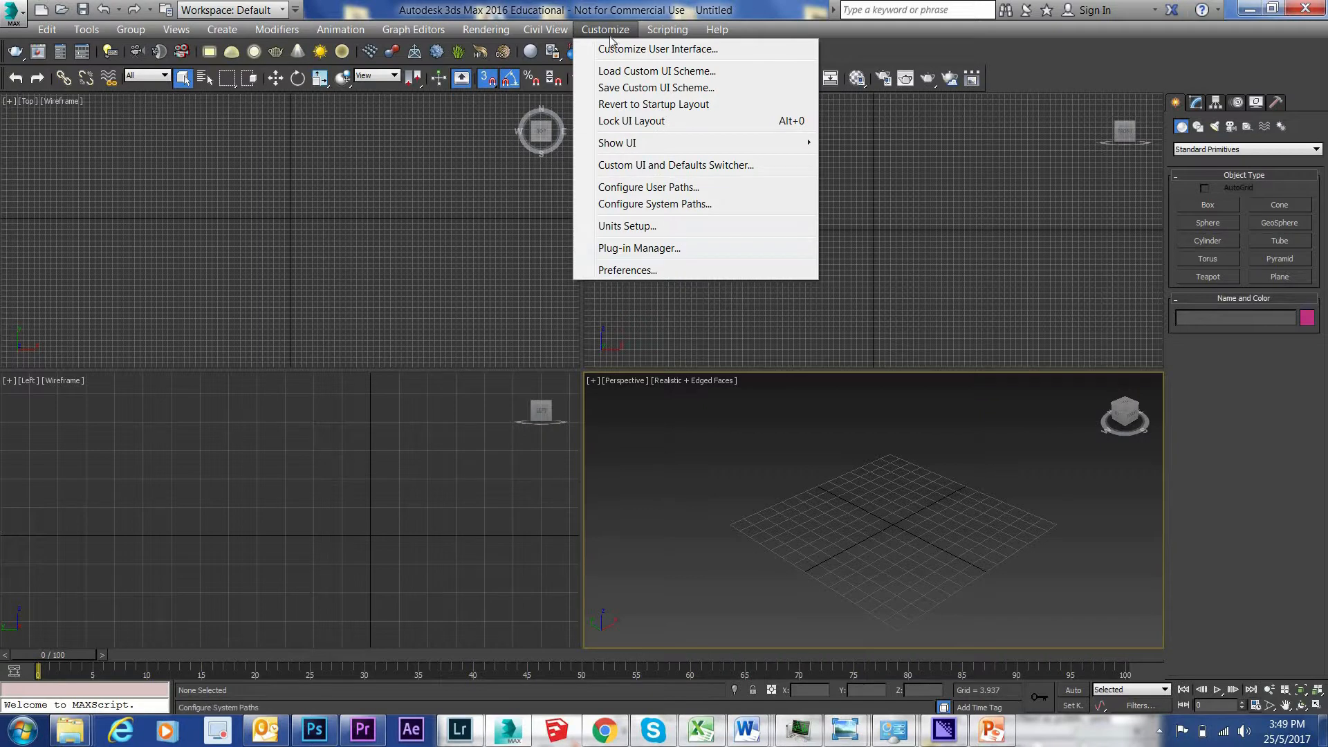
left_click(650, 227)
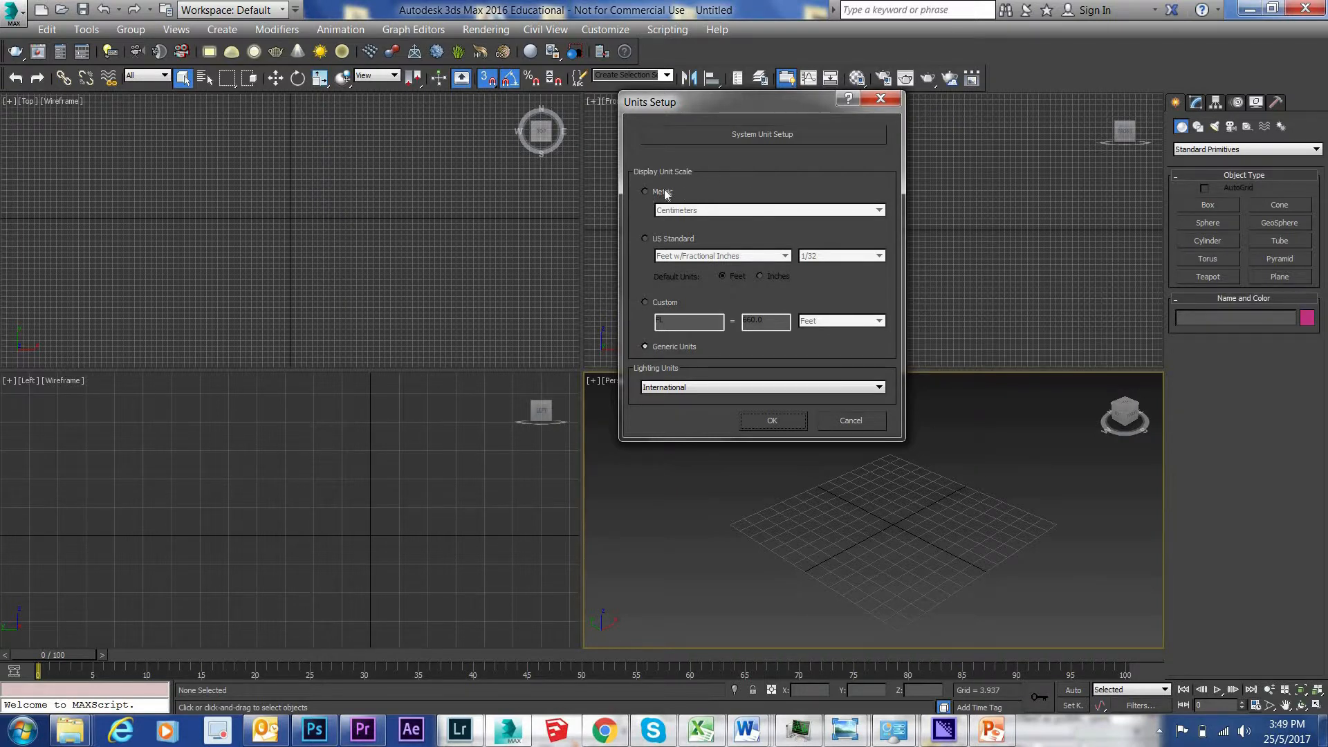
left_click(647, 239)
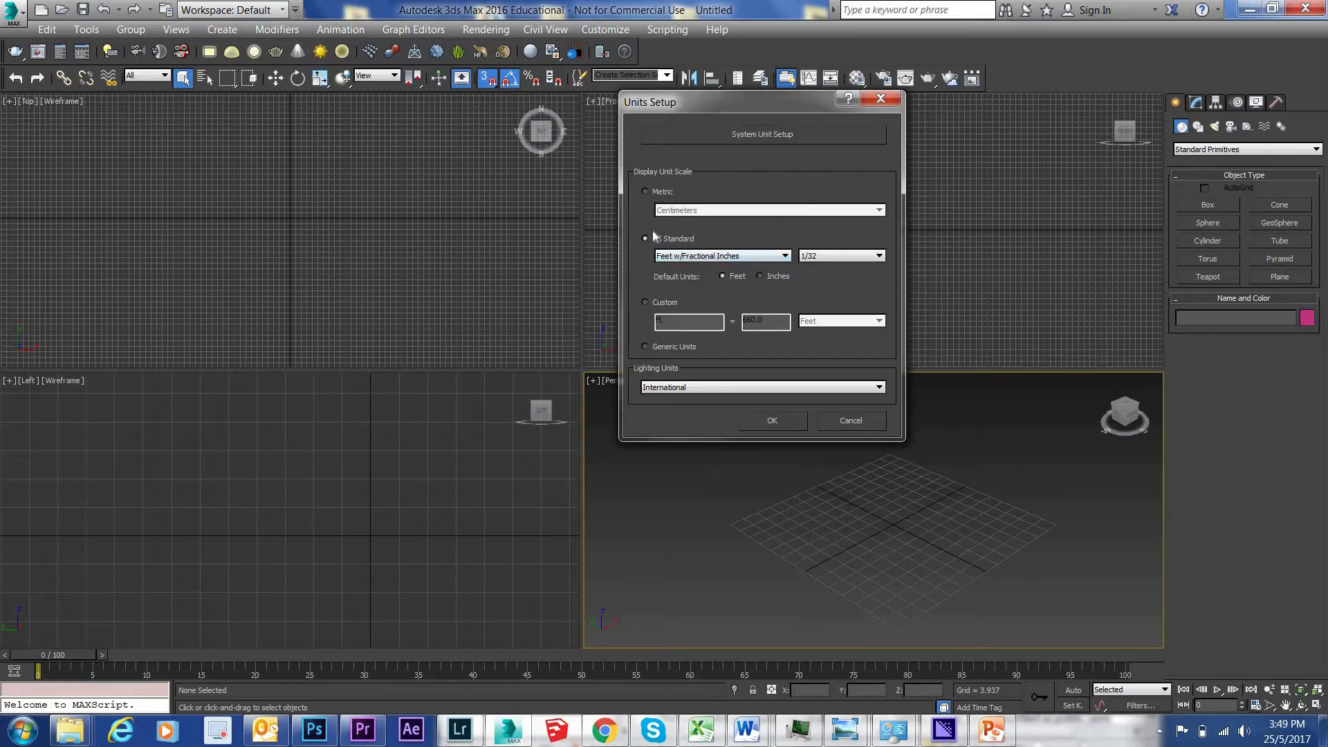
left_click(651, 303)
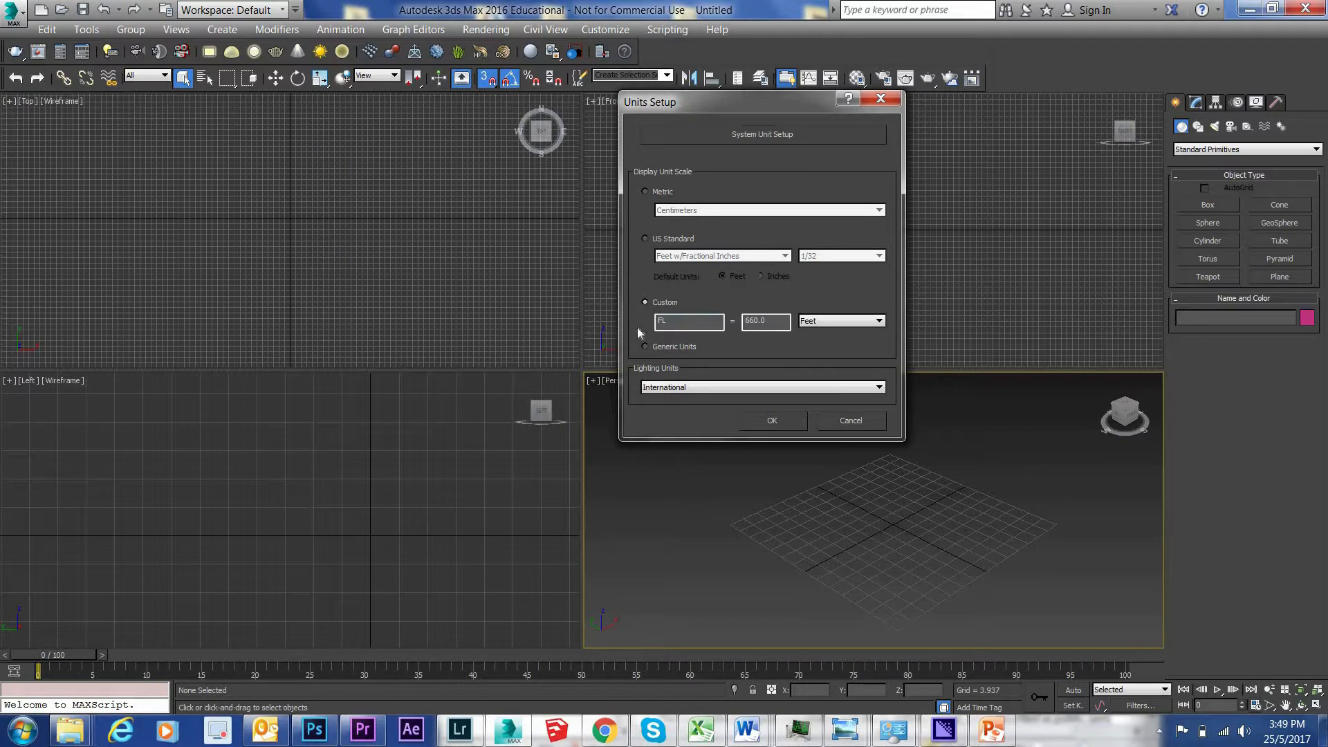
left_click(647, 347)
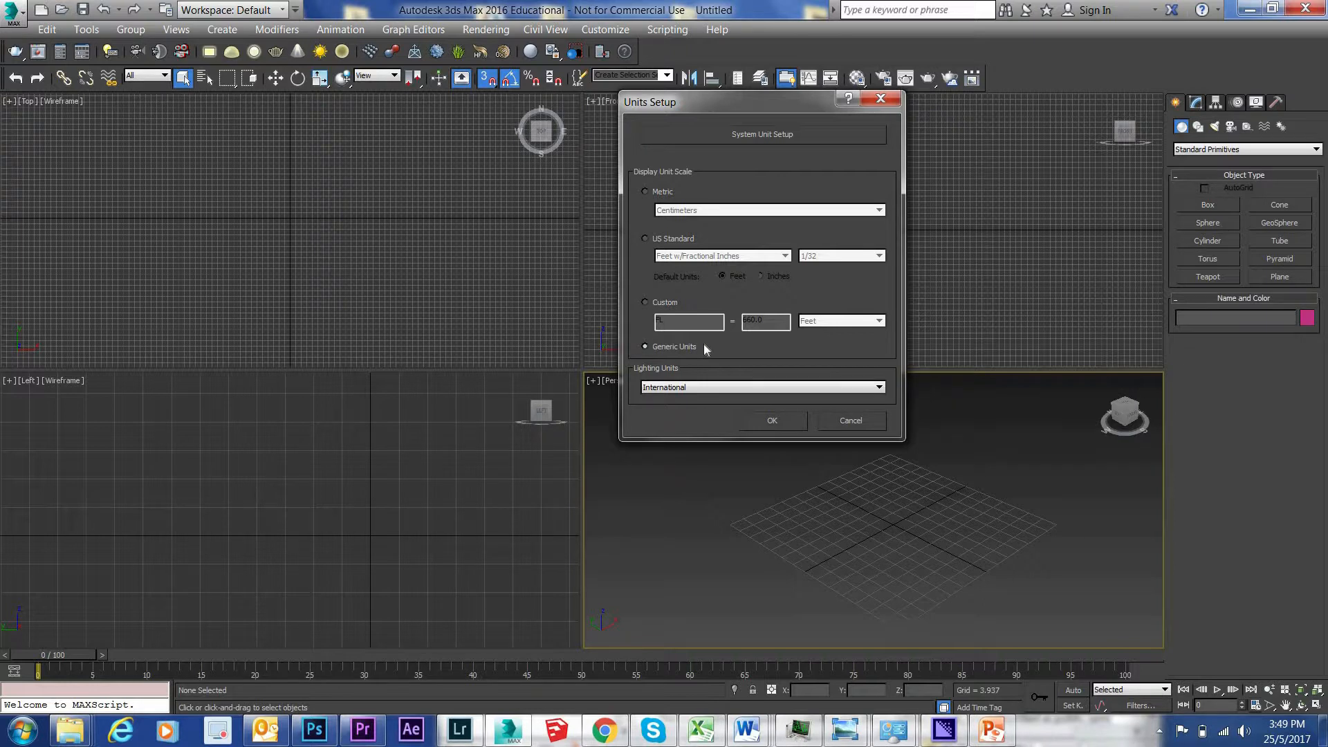
left_click(661, 194)
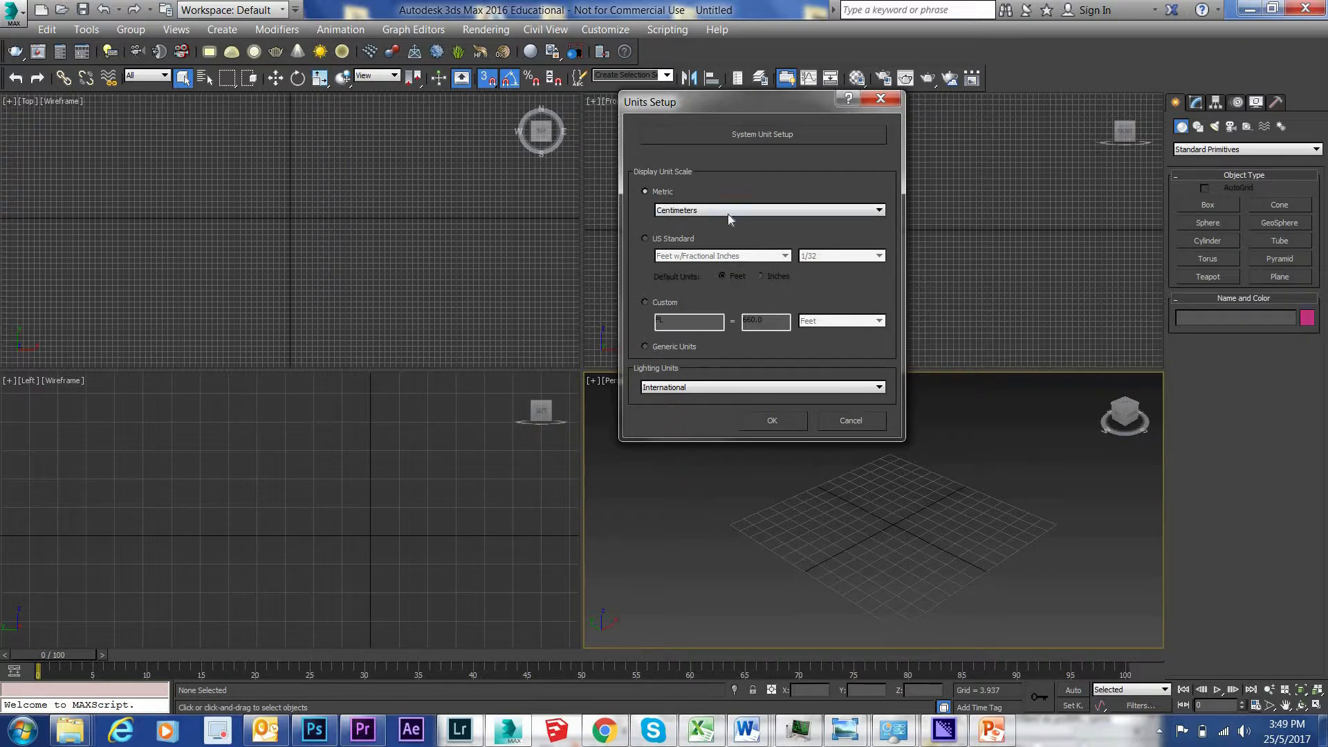
Set the metric display unit to Centimeters and accept the units setup
left_click_drag(715, 104, 627, 116)
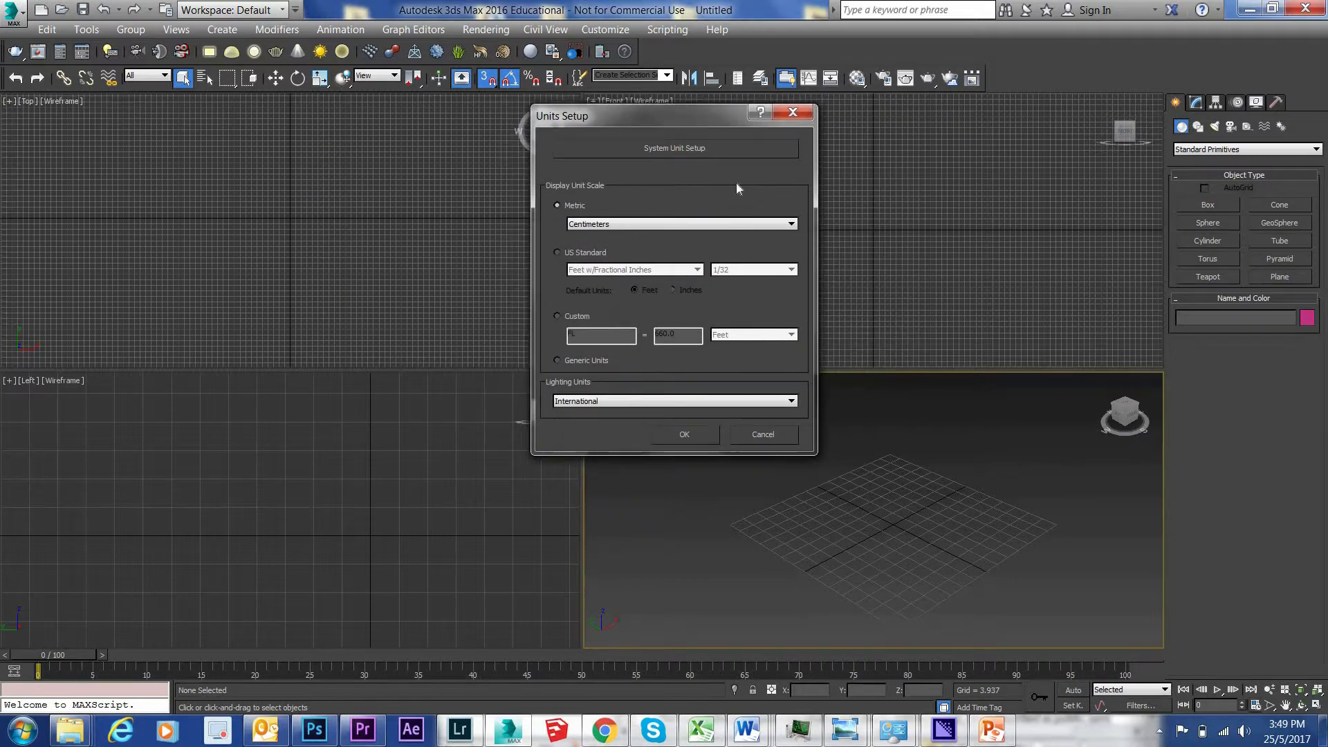
left_click(615, 224)
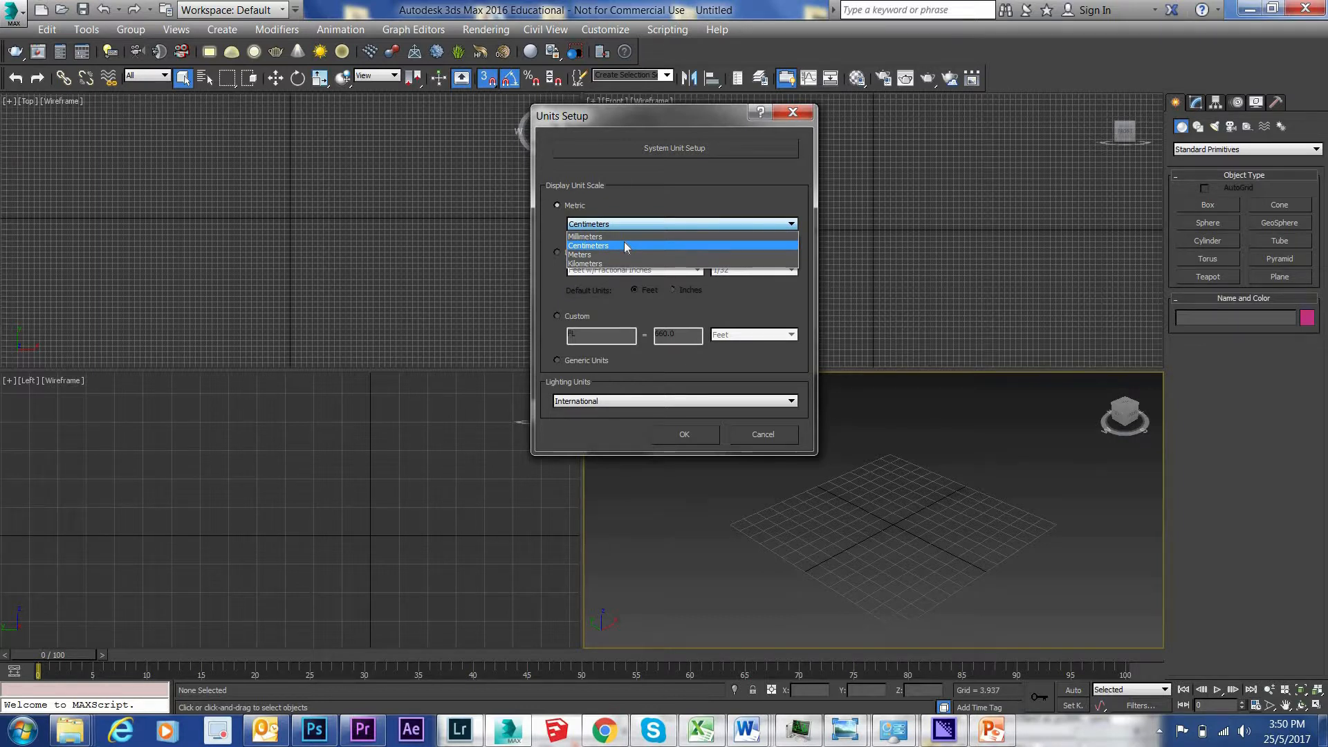
left_click(628, 237)
left_click(635, 224)
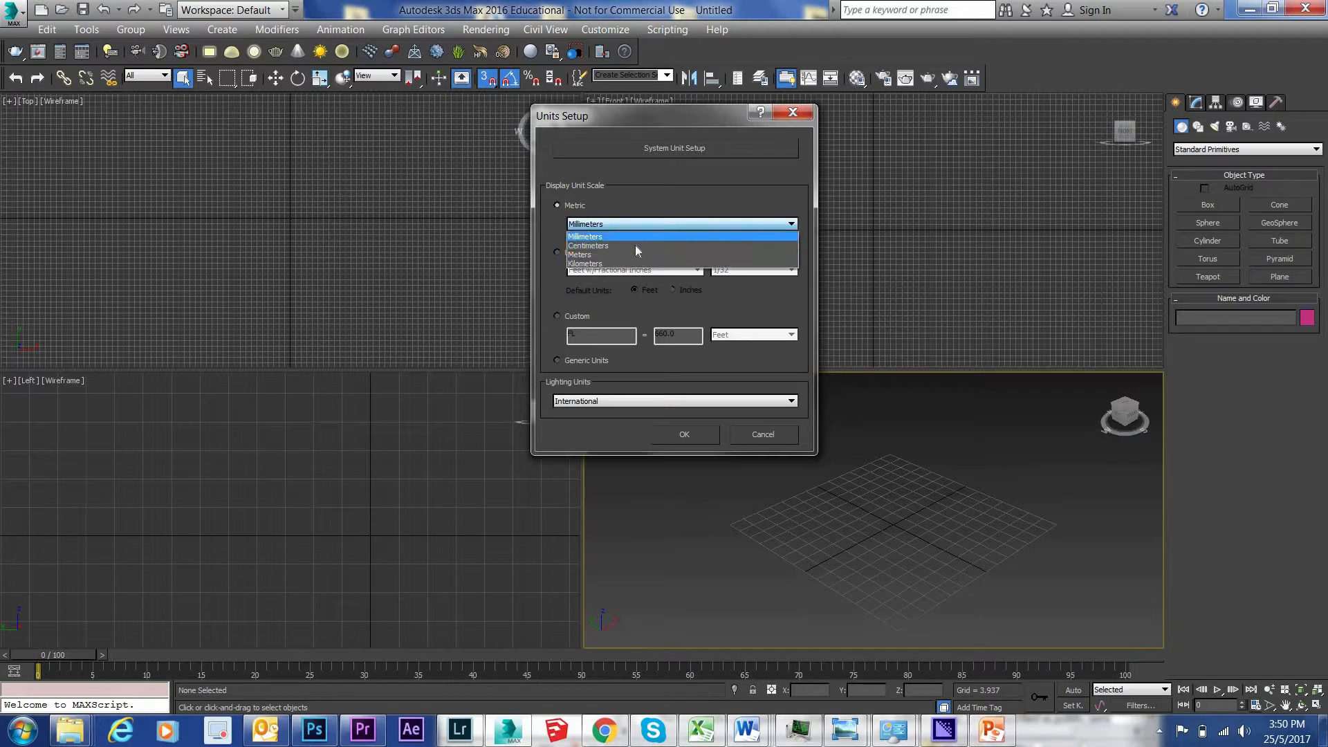
left_click(666, 237)
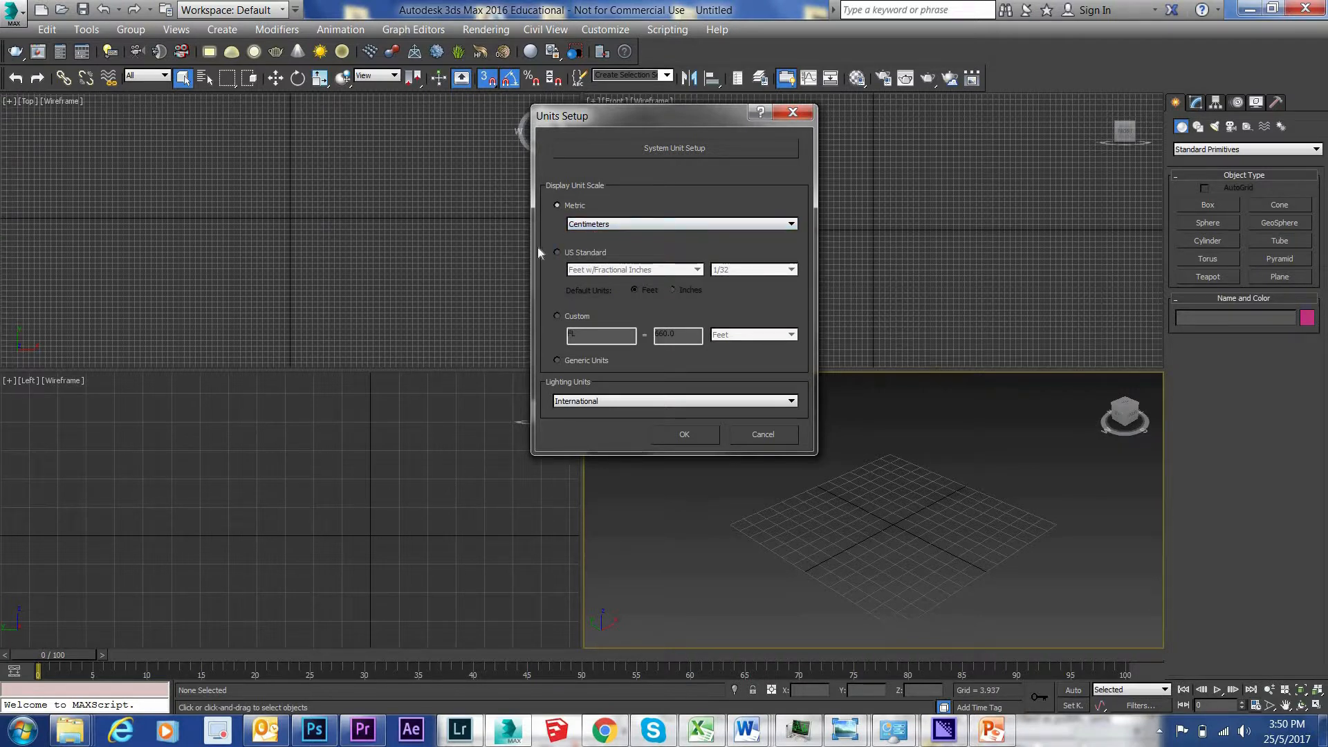
left_click(682, 439)
left_click(683, 439)
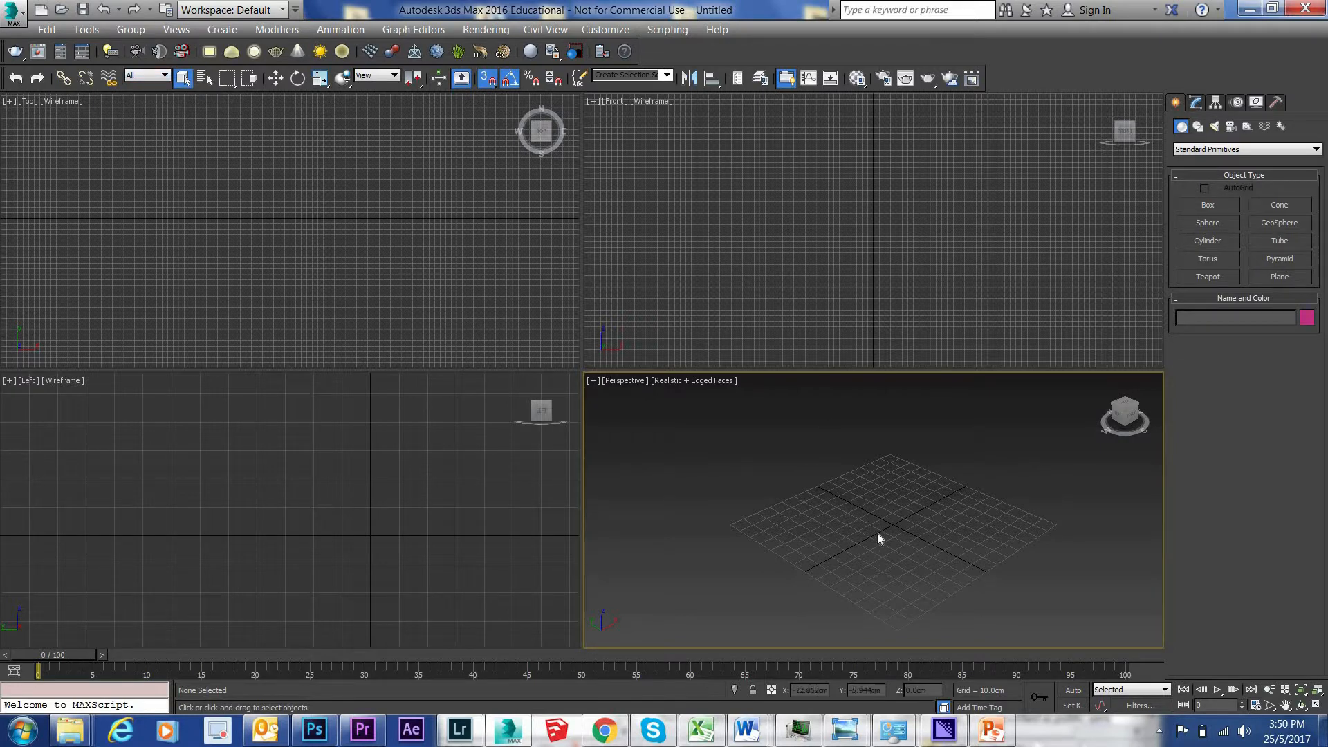
Open the grid and snap settings, clear the Vertex snap and bring up the home grid dimensions
scroll(877, 533, "up", 2)
middle_click_drag(877, 533, 842, 487)
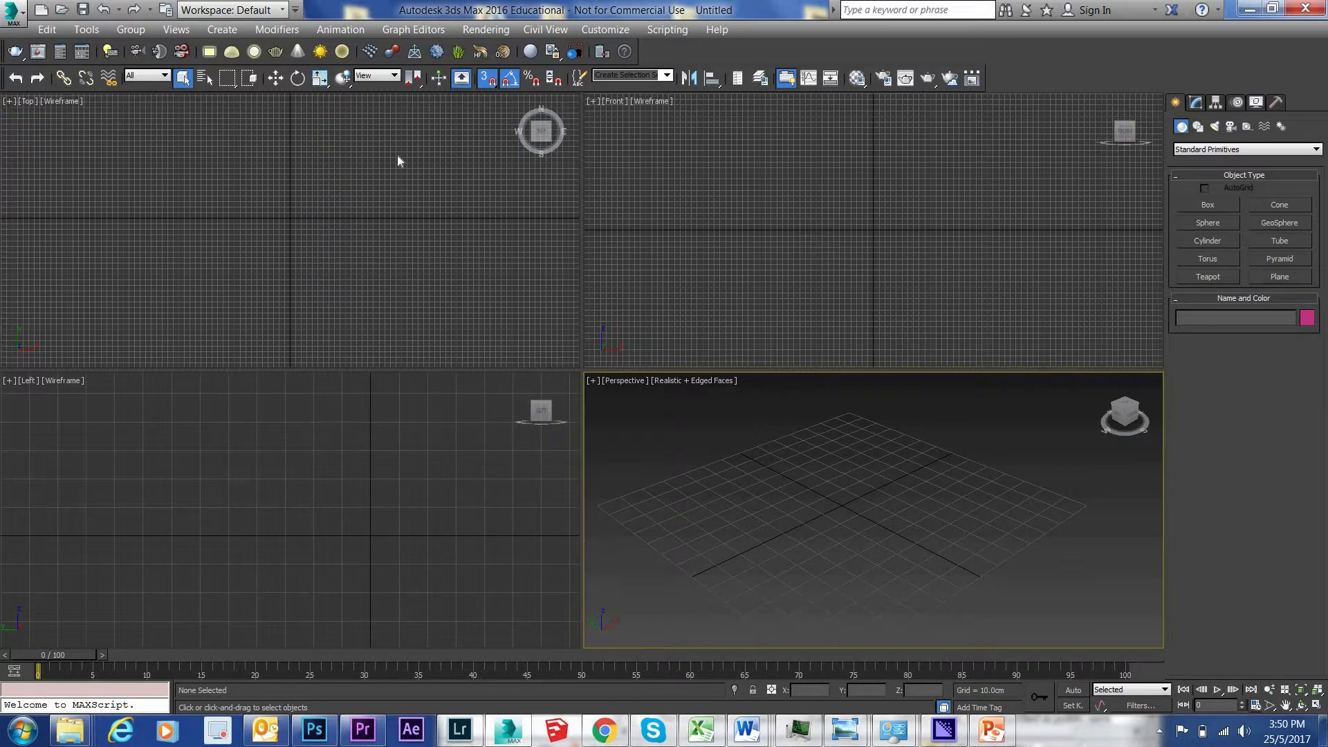
right_click(487, 82)
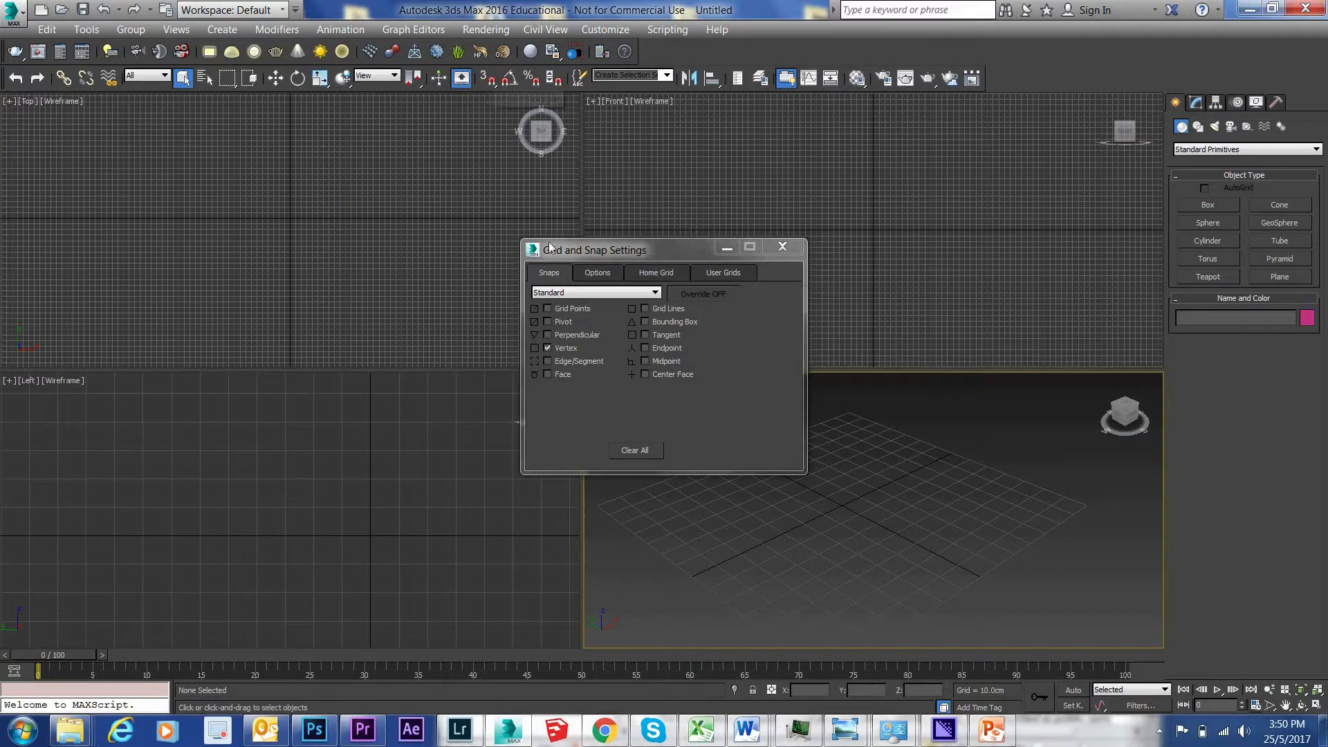
left_click_drag(617, 250, 593, 166)
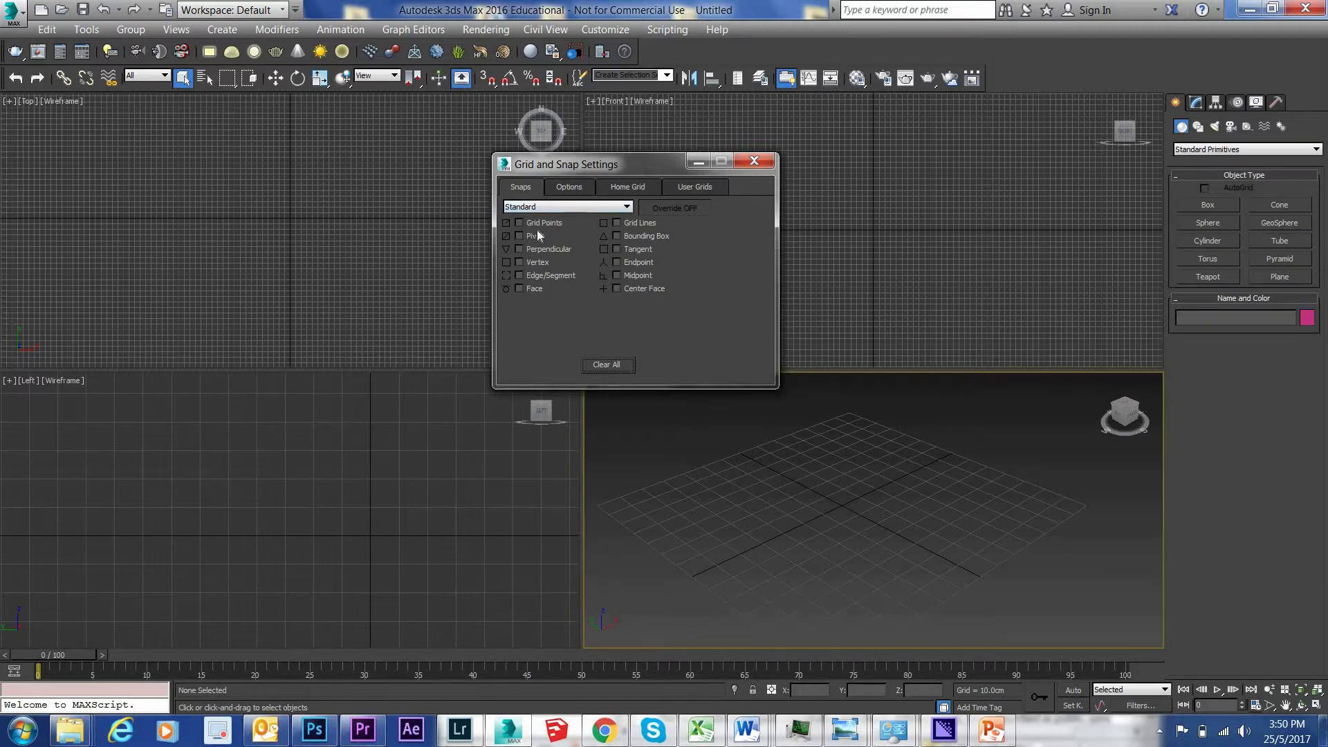
left_click(625, 186)
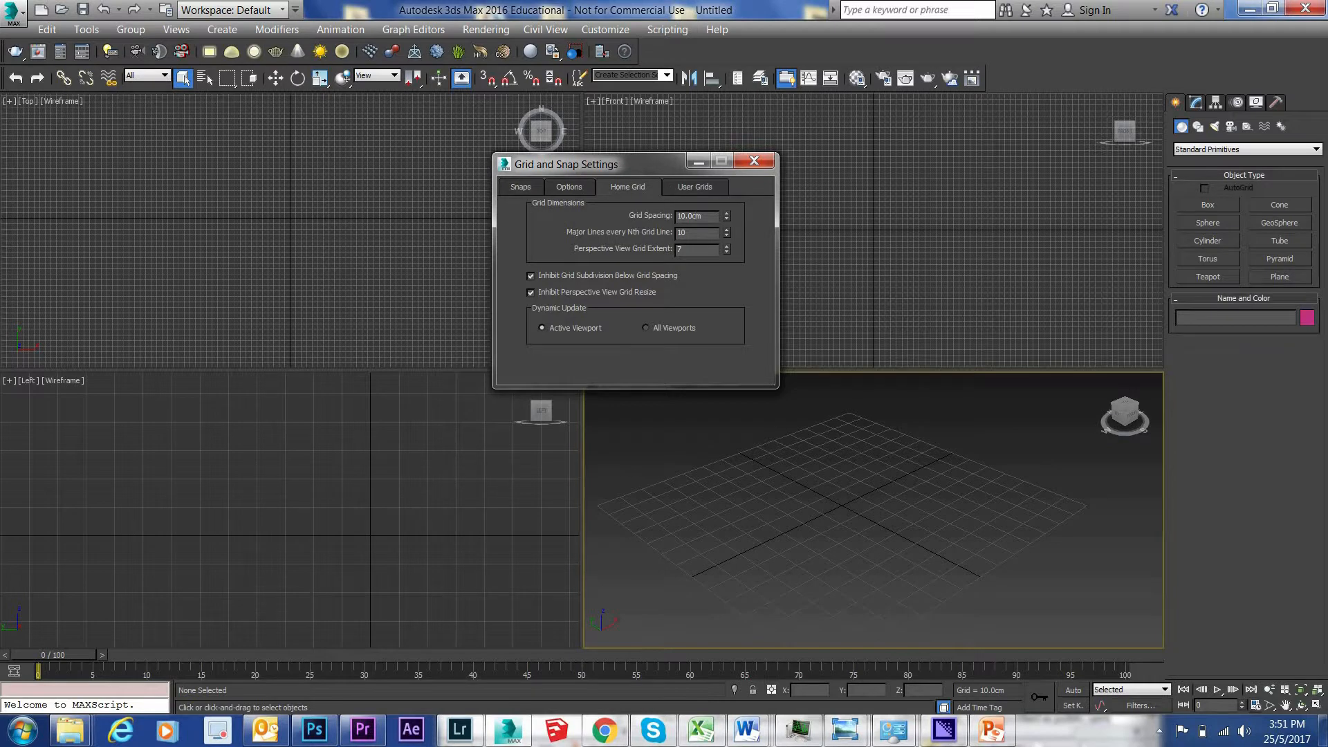
Set the home grid spacing to 10 cm
left_click_drag(706, 216, 622, 239)
type("1")
key("Return")
type("25.4")
key("BackSpace")
key("BackSpace")
key("BackSpace")
key("BackSpace")
type("10")
key("Return")
Increase the perspective view grid extent by four increments and close the grid settings
key("Tab")
left_click(726, 246)
left_click(726, 246)
left_click(726, 246)
left_click(726, 247)
left_click(754, 161)
middle_click_drag(861, 476, 872, 489)
scroll(875, 492, "down", 3)
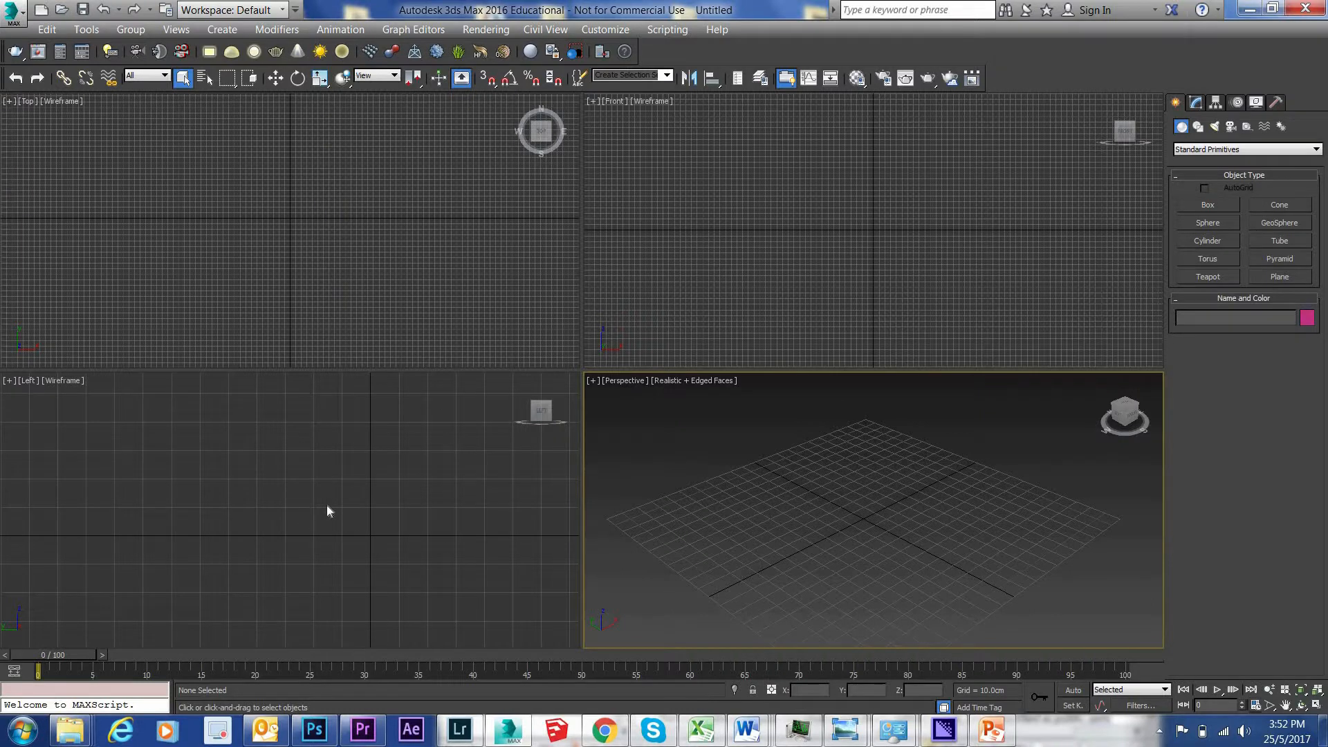
Turn on 3D snapping with Grid Points as the only snap target
scroll(305, 489, "down", 5)
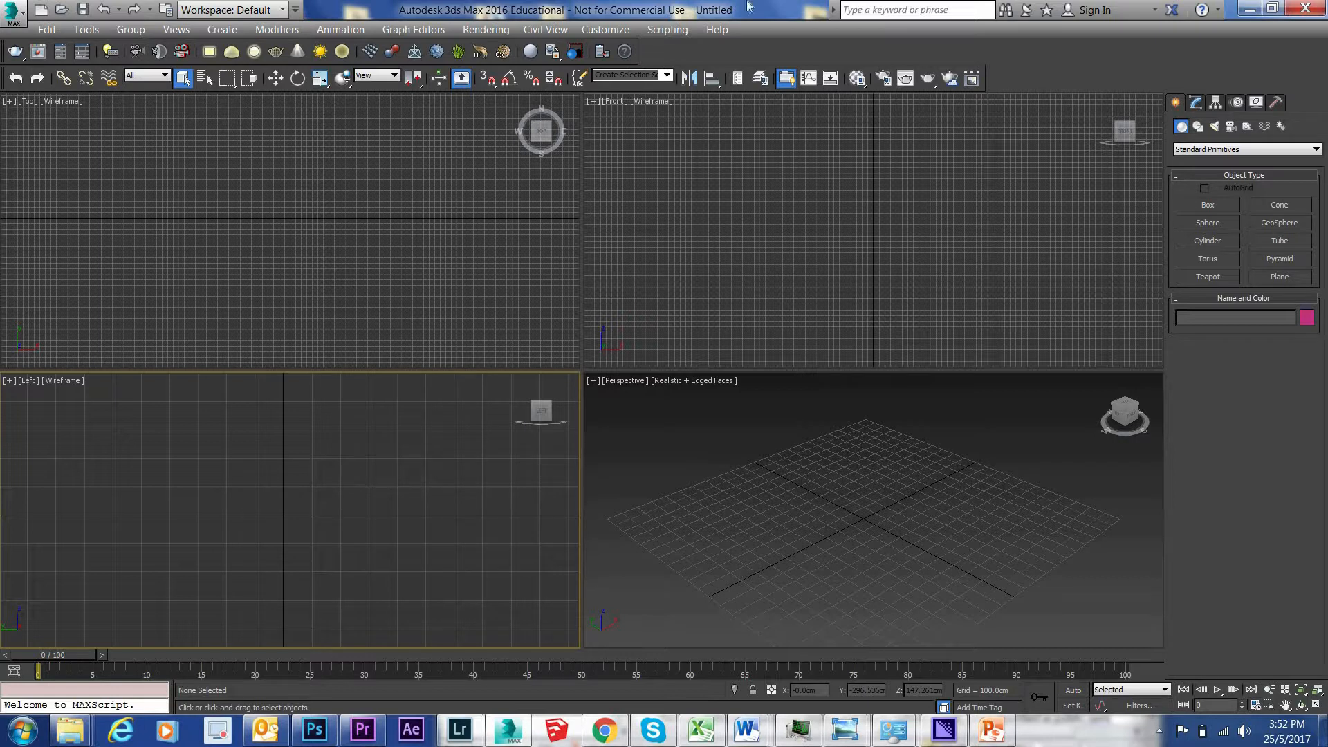
left_click(488, 79)
right_click(489, 79)
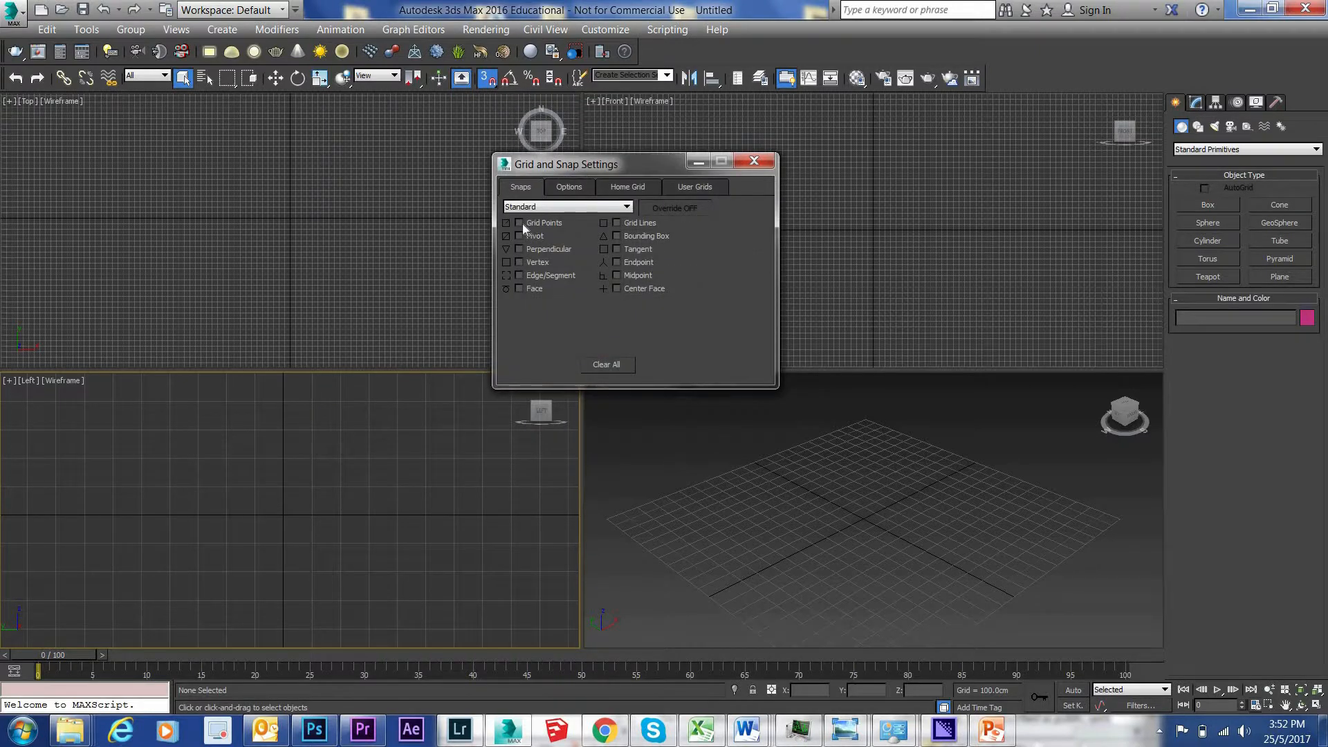
left_click(600, 365)
left_click(519, 223)
left_click(753, 162)
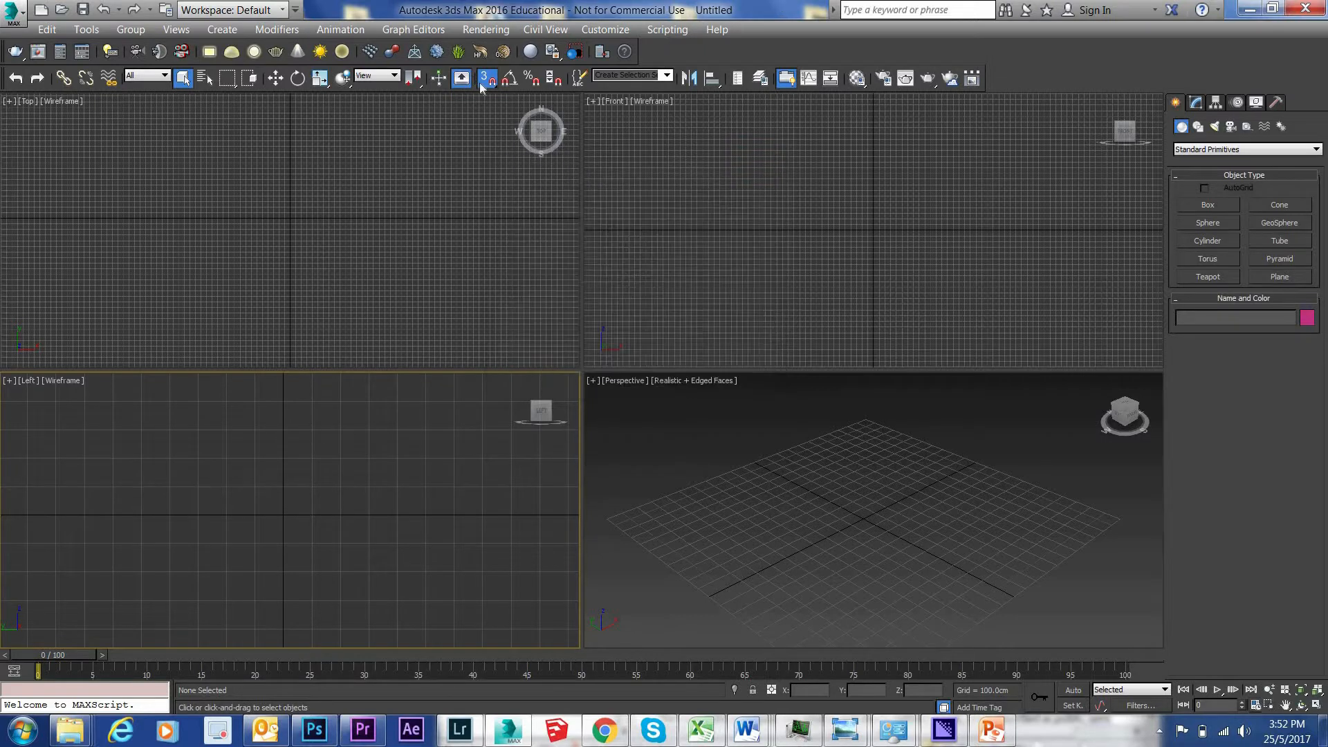
left_click(487, 78)
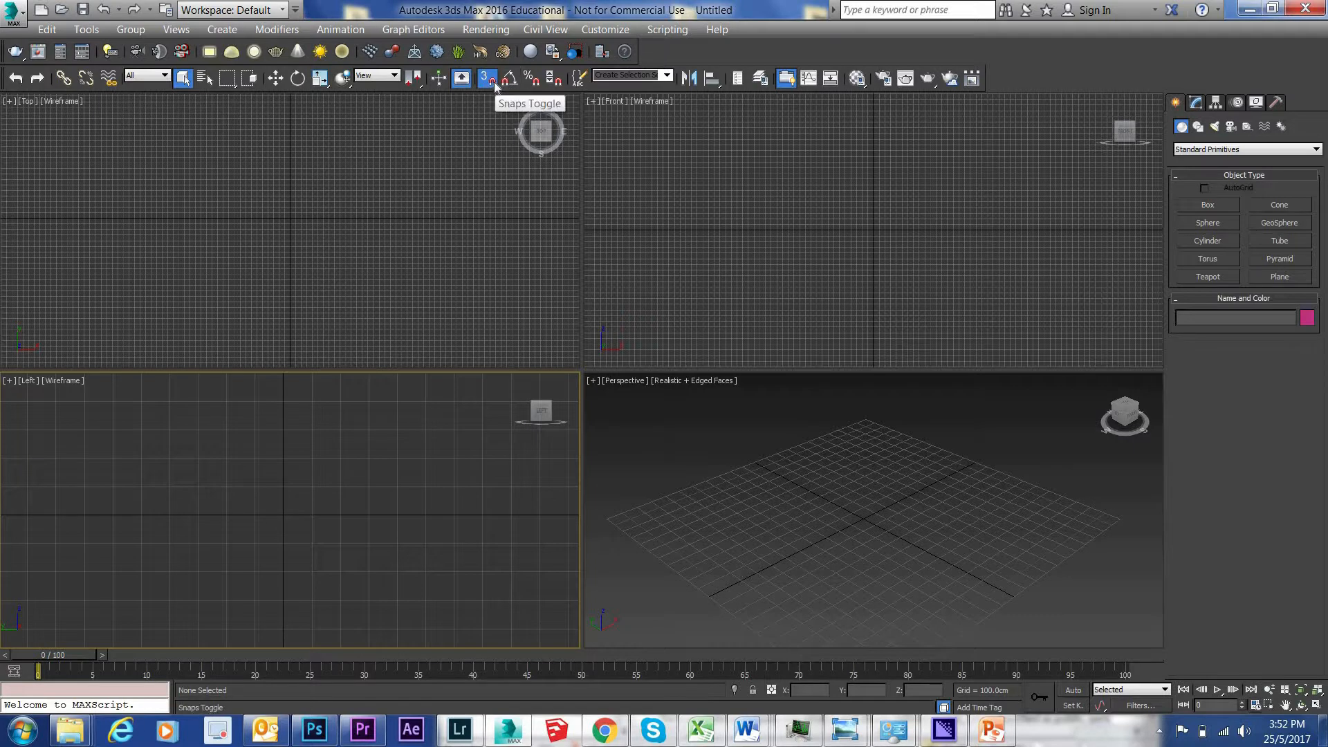
left_click(492, 82)
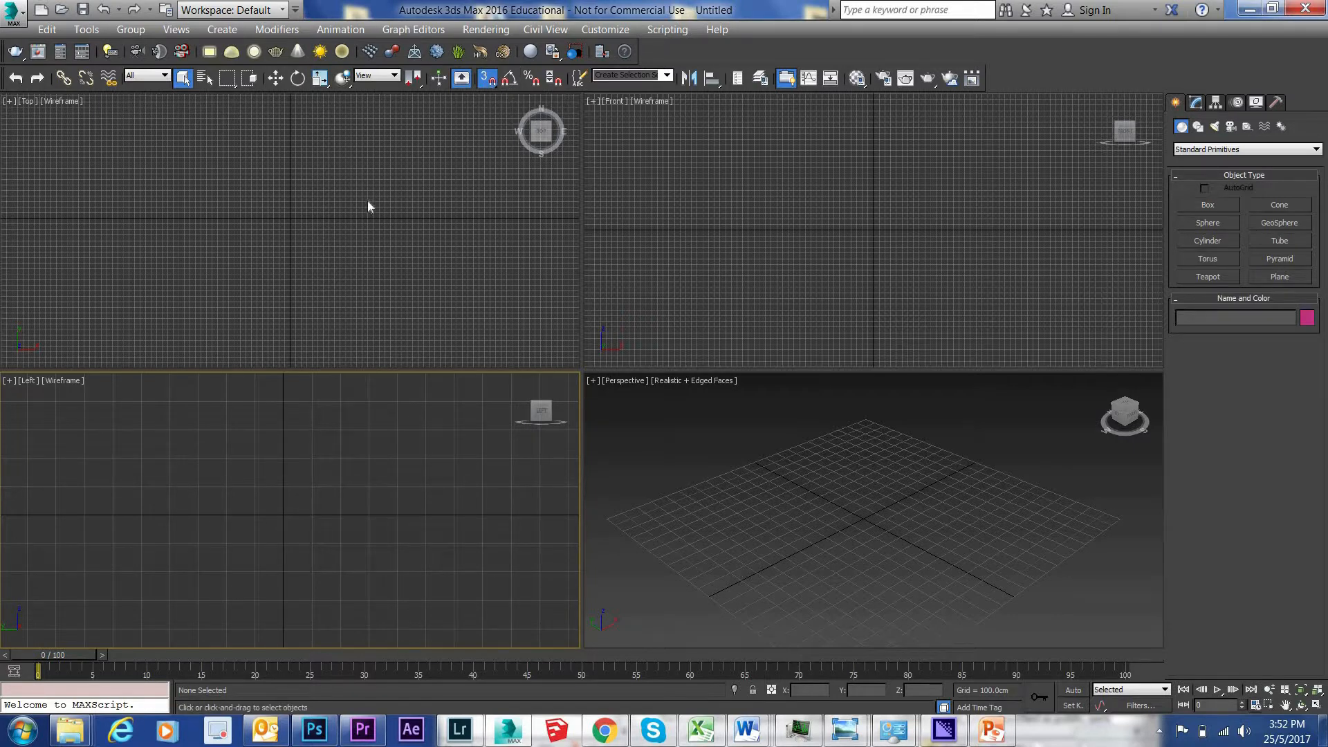
Create a box in the Top view, 260 cm long, 300 cm wide and 30 cm high, spanning the grid origin
left_click(1214, 204)
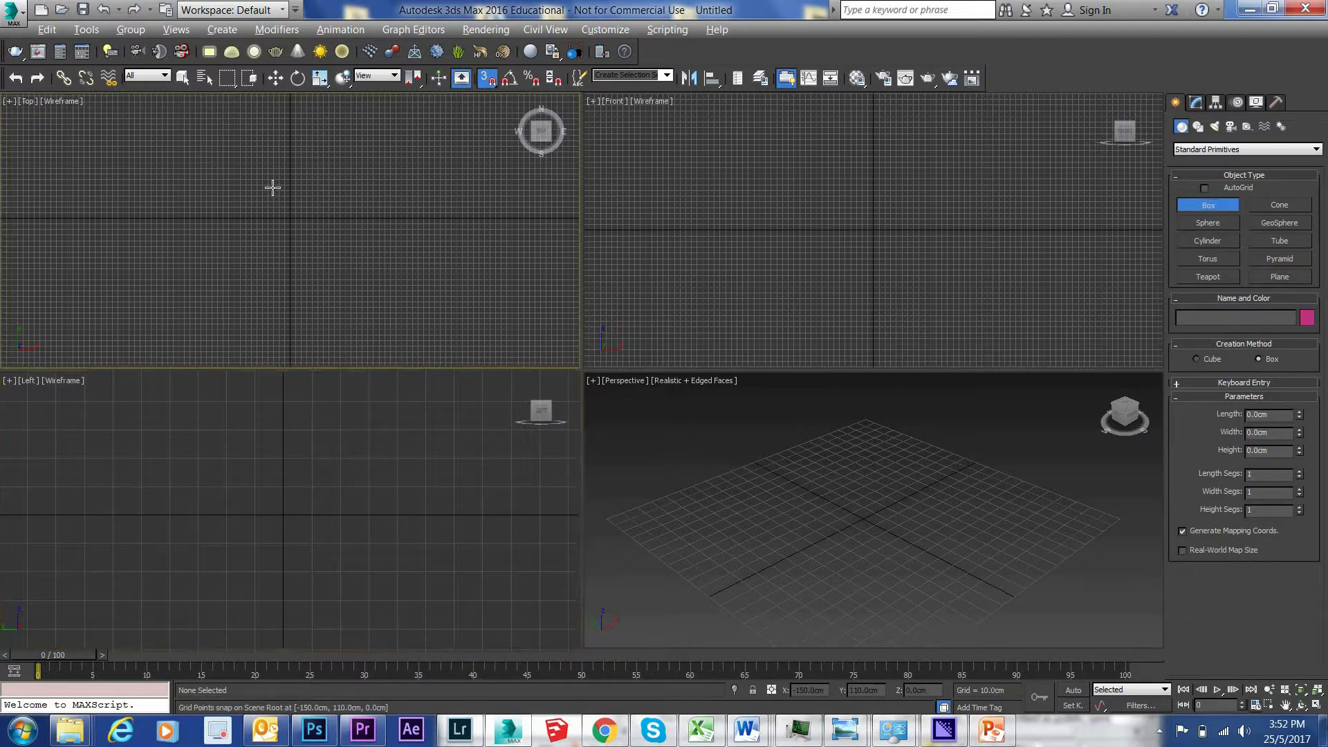
key("alt+w")
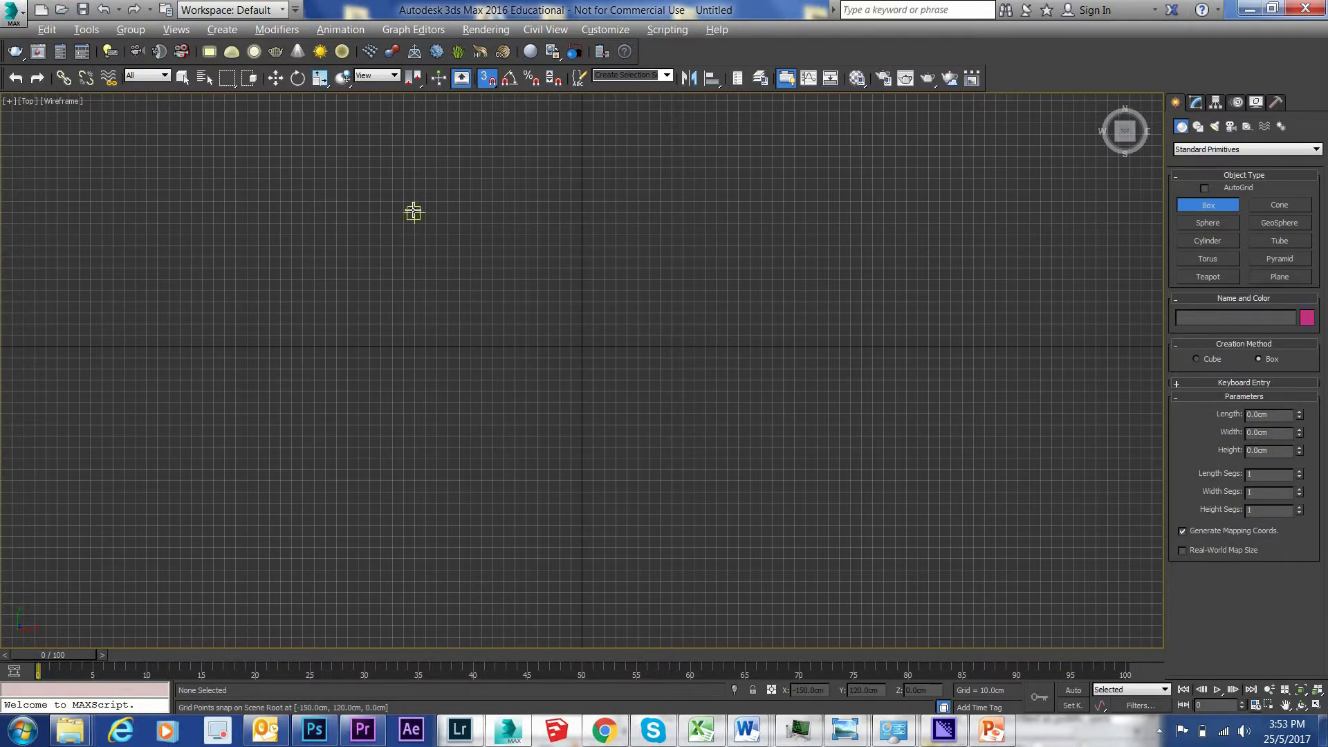
left_click_drag(414, 212, 745, 503)
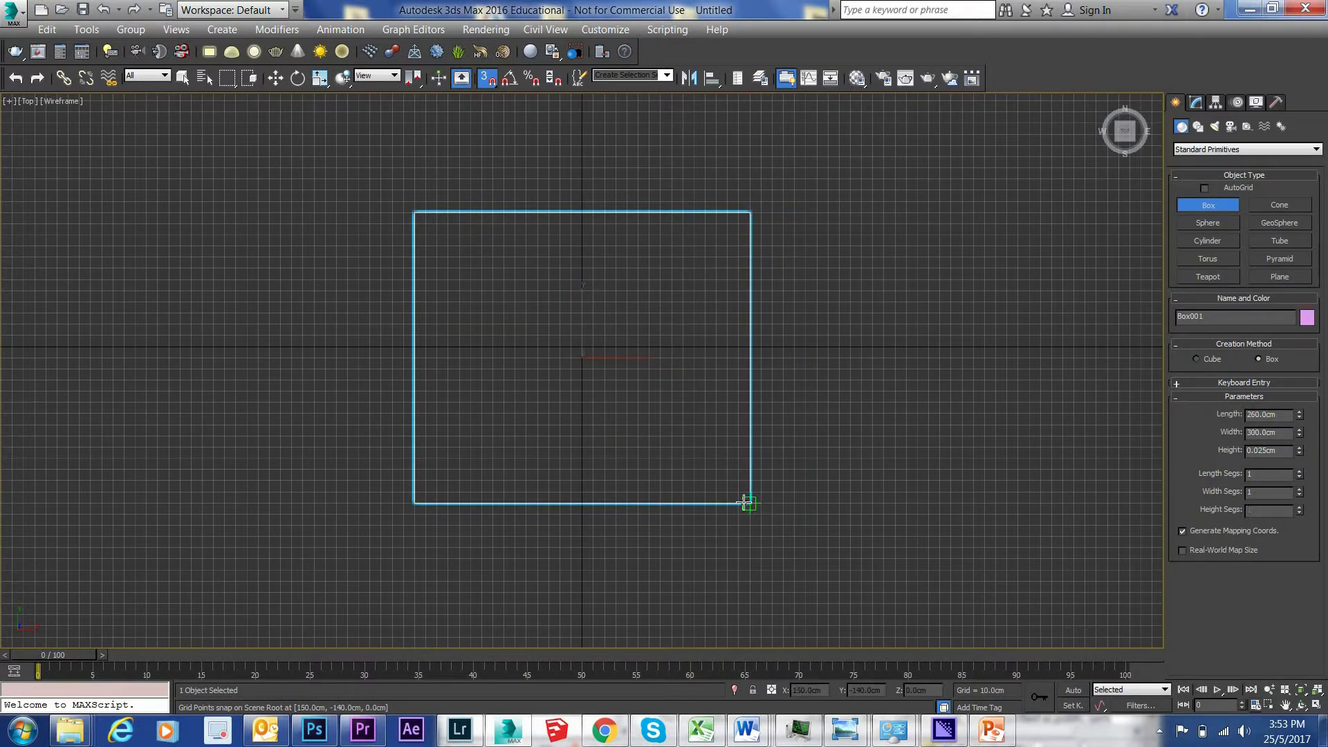
left_click(770, 480)
left_click(728, 484)
key("alt+w")
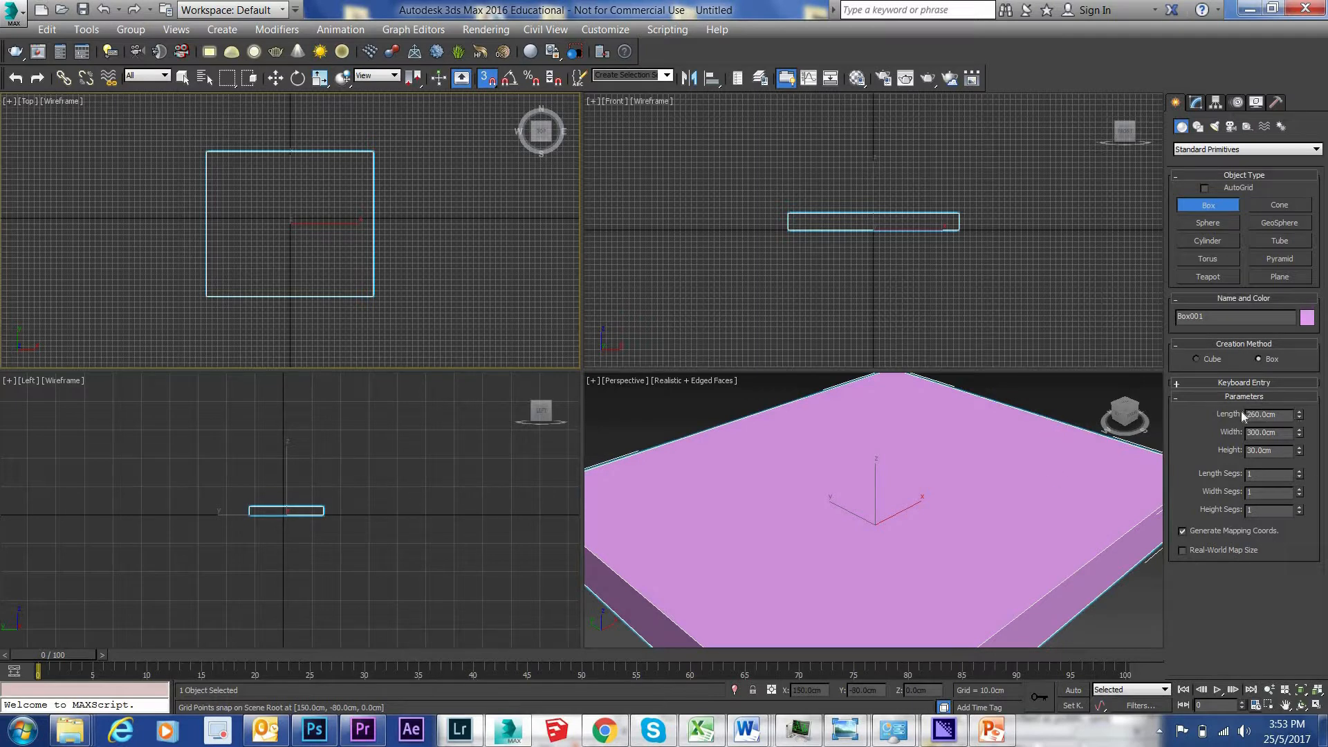
right_click(879, 513)
key("z")
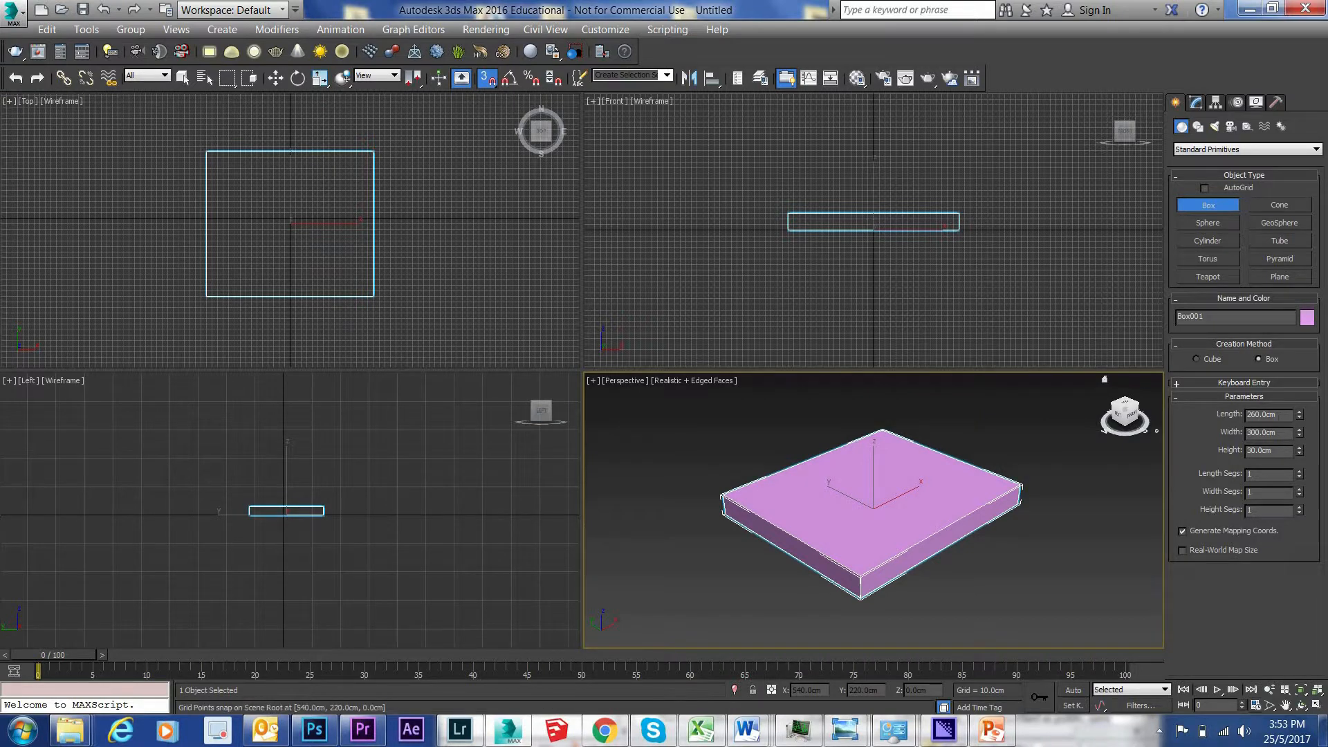
Set the box's length and width to 400 cm and its height to 50 cm
double_click(1268, 414)
type("400")
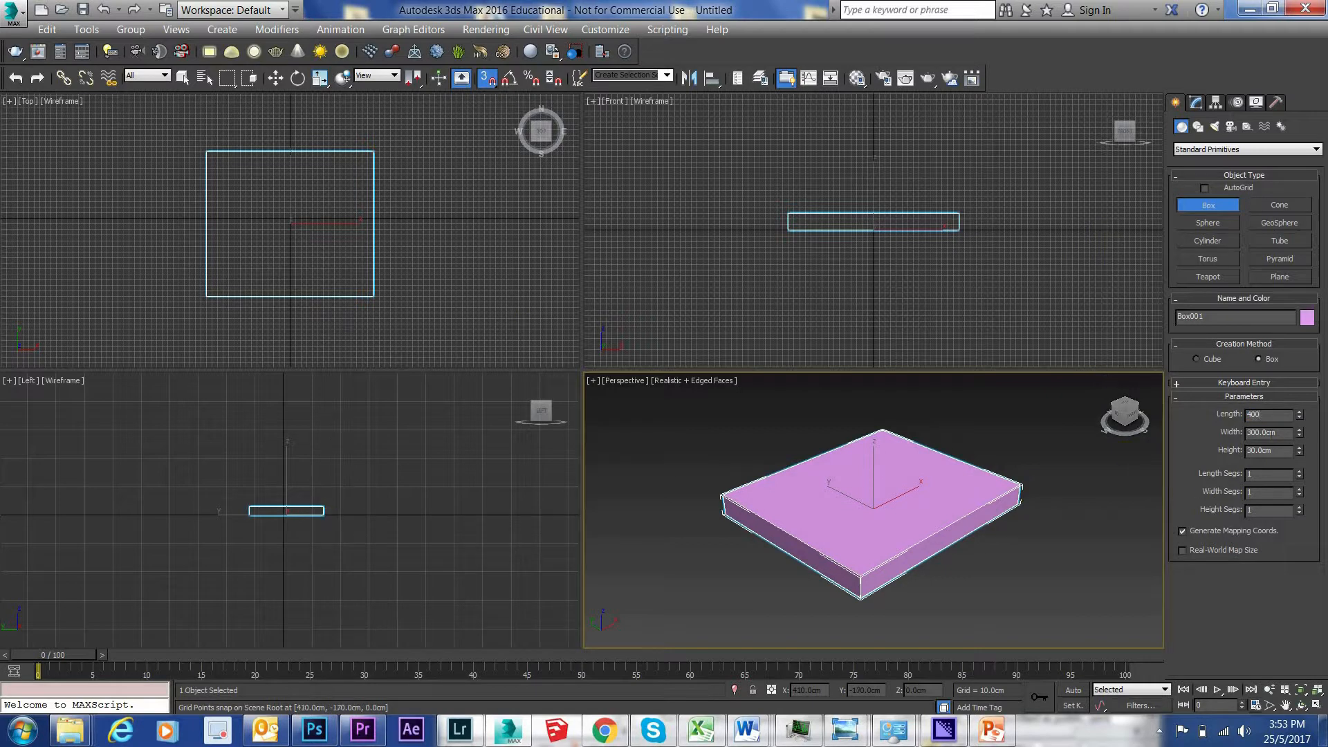
key("Tab")
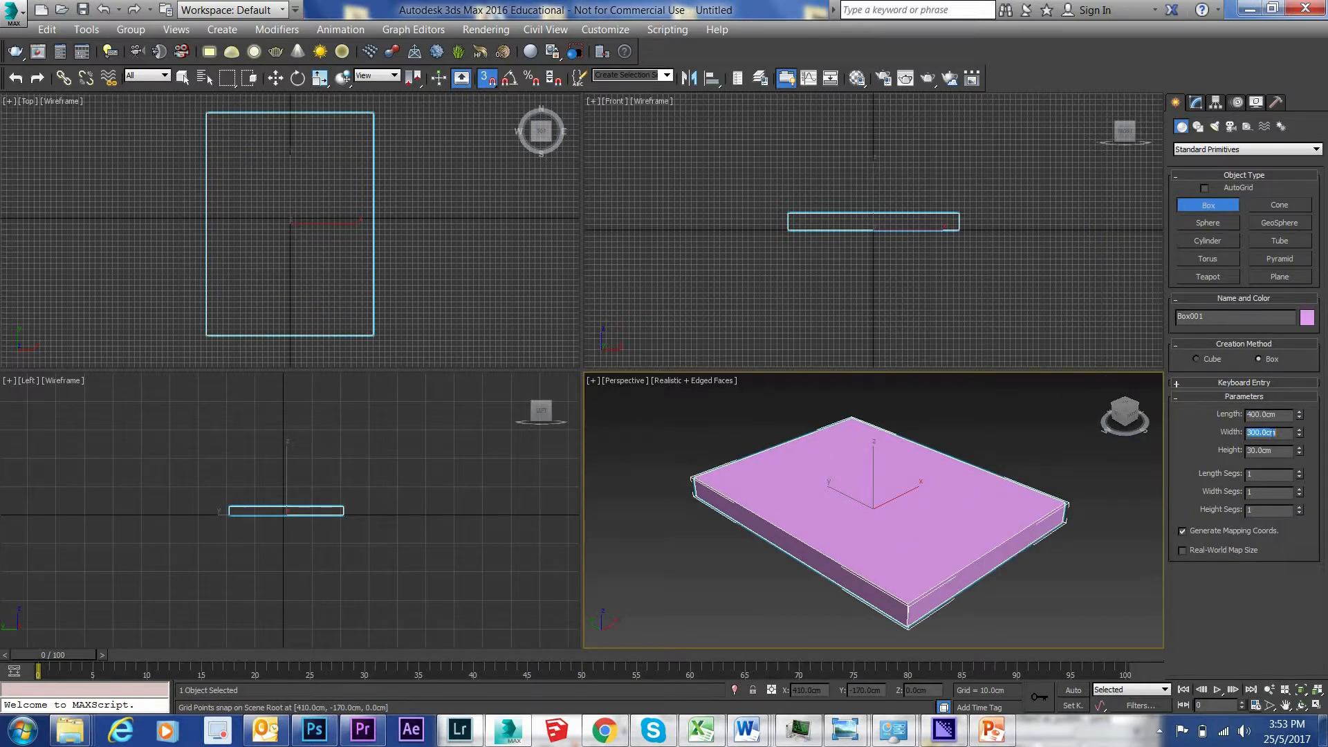
type("400")
key("Tab")
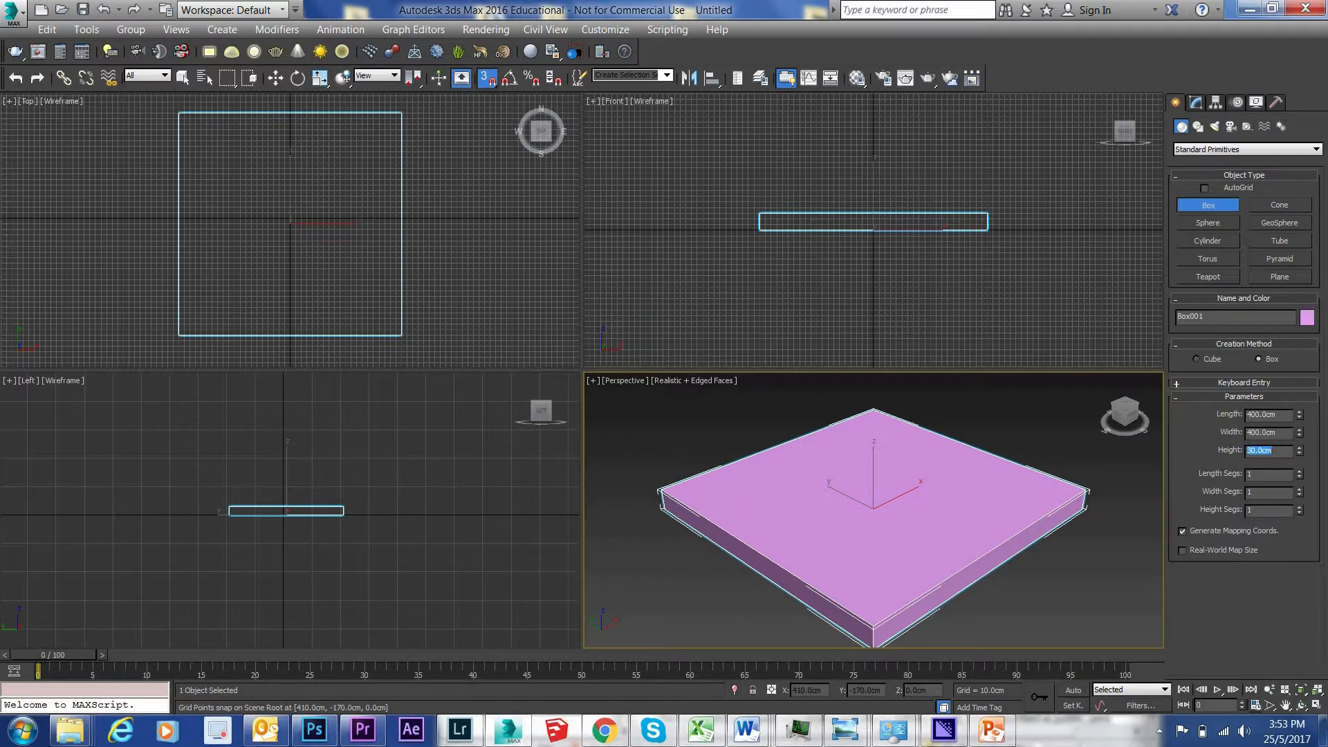
type("50")
key("Tab")
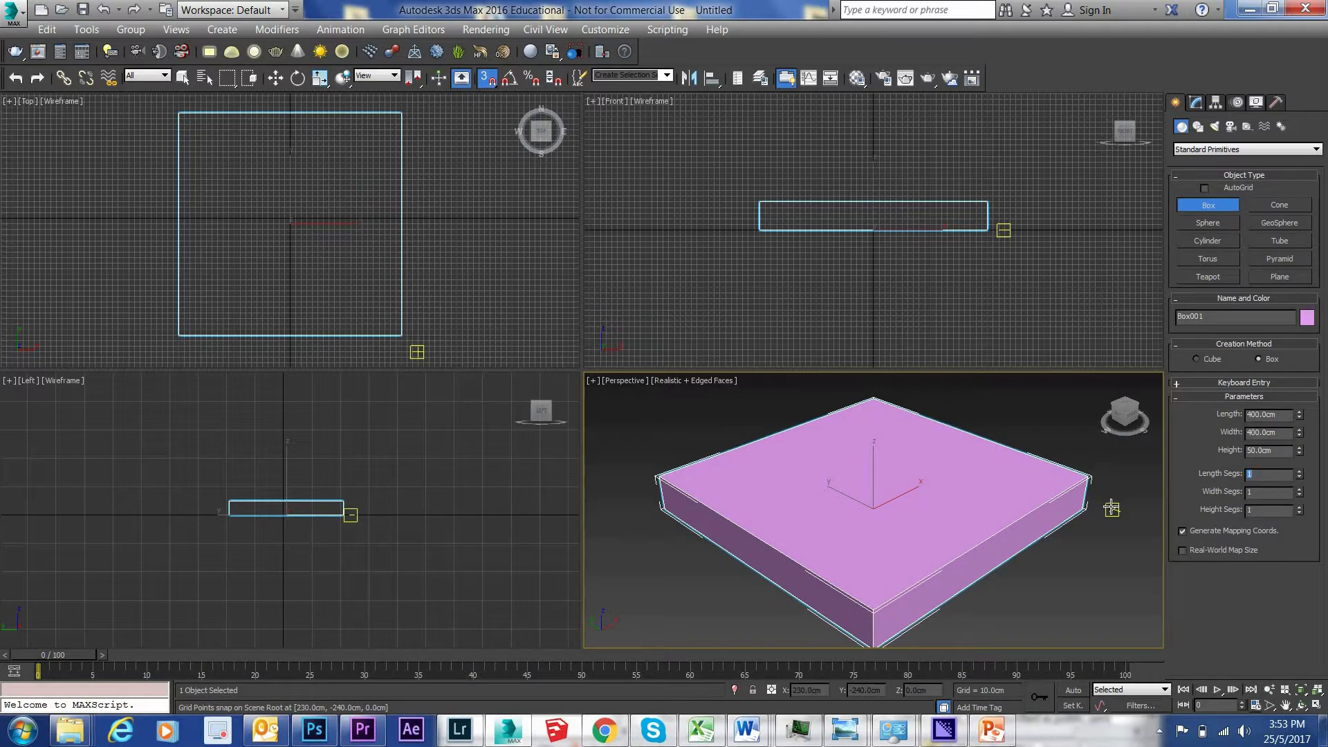
Set the box's length and width to 40 cm and its height to 5 cm
key("Tab")
key("Tab")
key("Tab")
type("40")
key("Return")
key("Tab")
type("40")
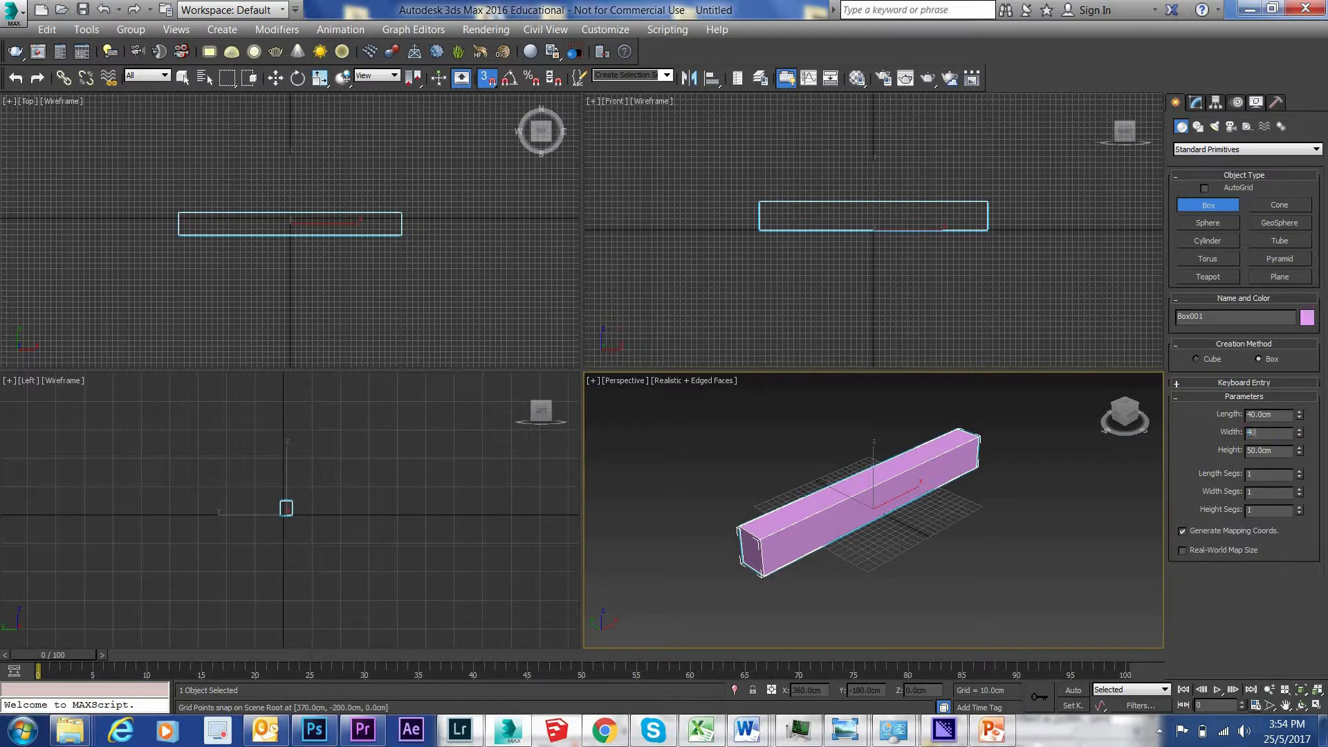
key("Tab")
type("5")
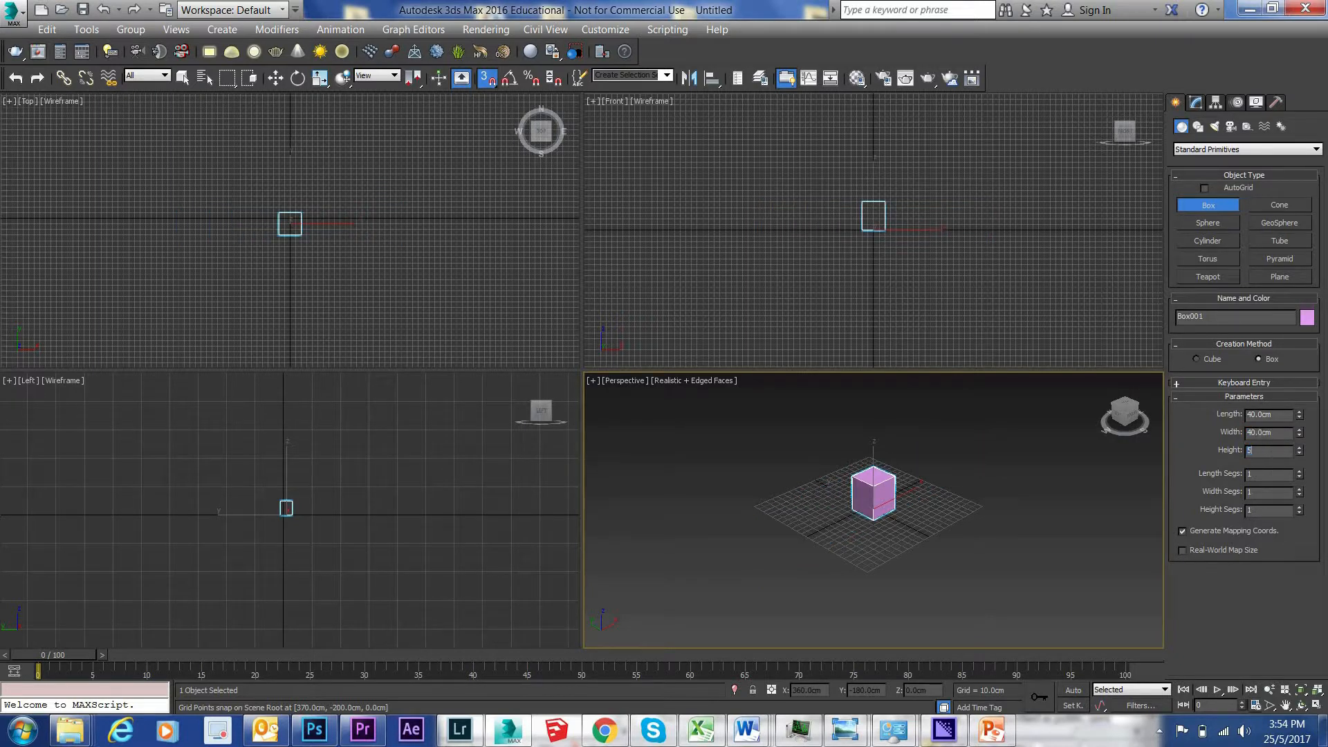
key("Return")
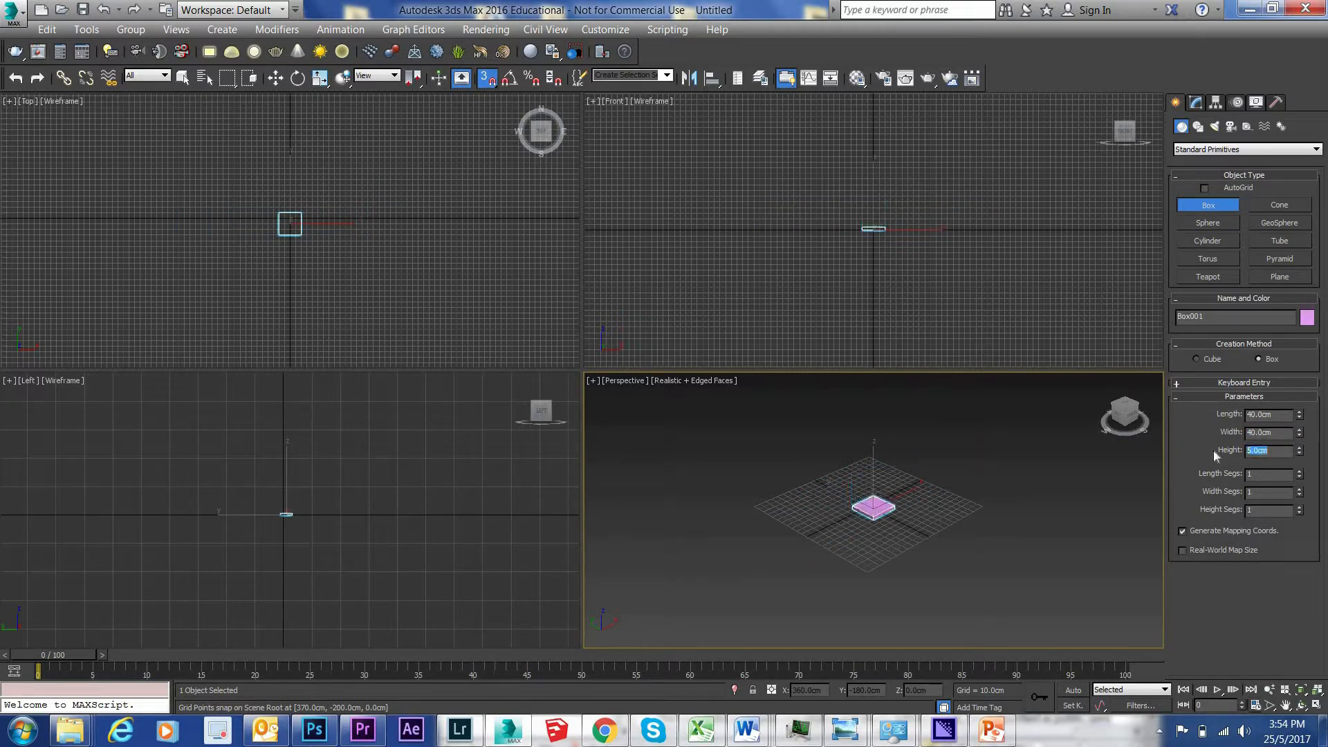
Move the slab onto the grid origin by setting its Y position to 0
left_click(1302, 691)
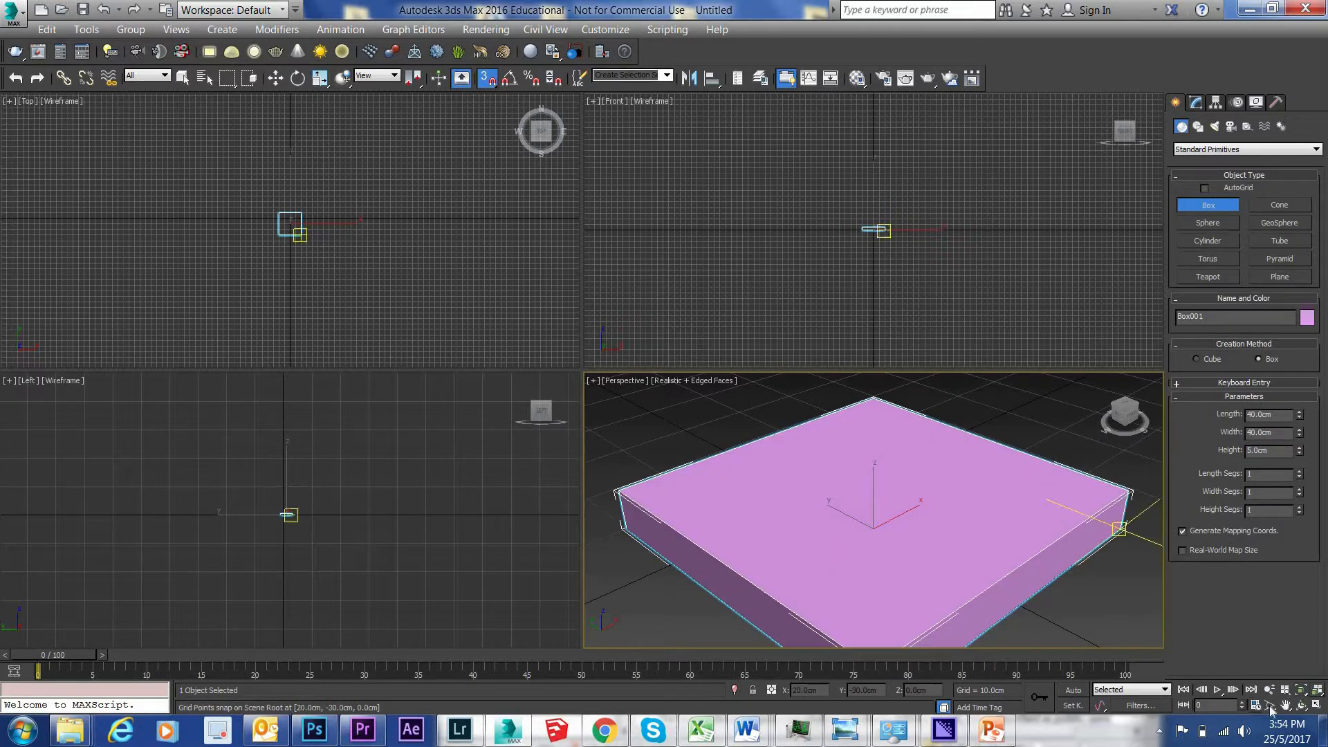
middle_click_drag(1039, 510, 1016, 489)
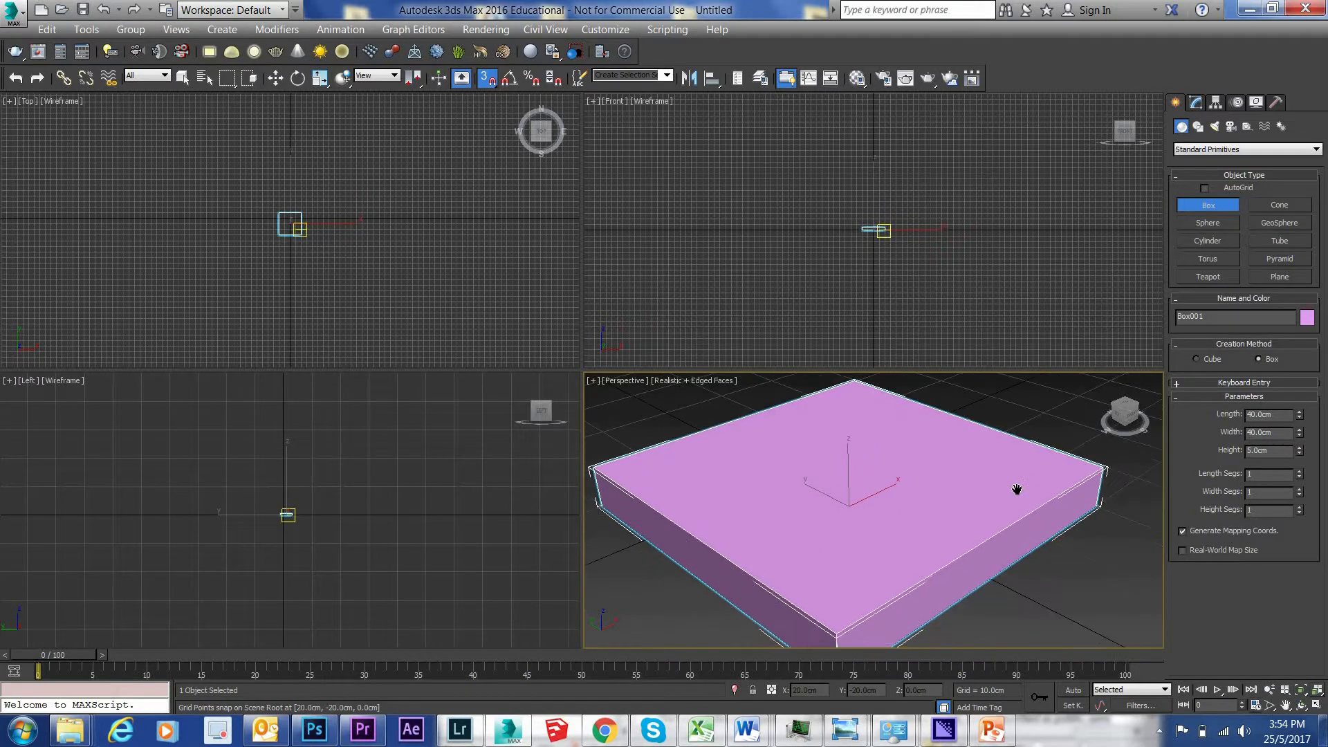
left_click(1317, 689)
scroll(1037, 532, "down", 3)
middle_click_drag(858, 435, 885, 424)
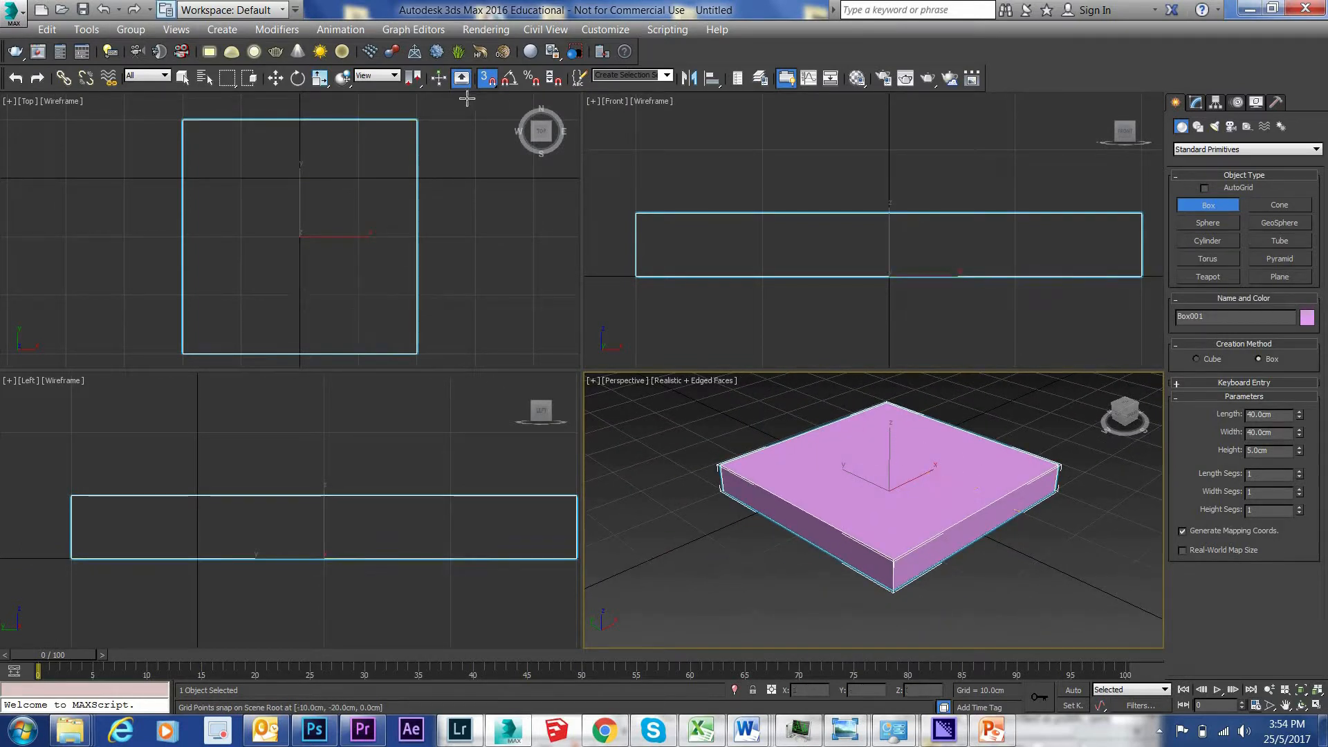
left_click(275, 77)
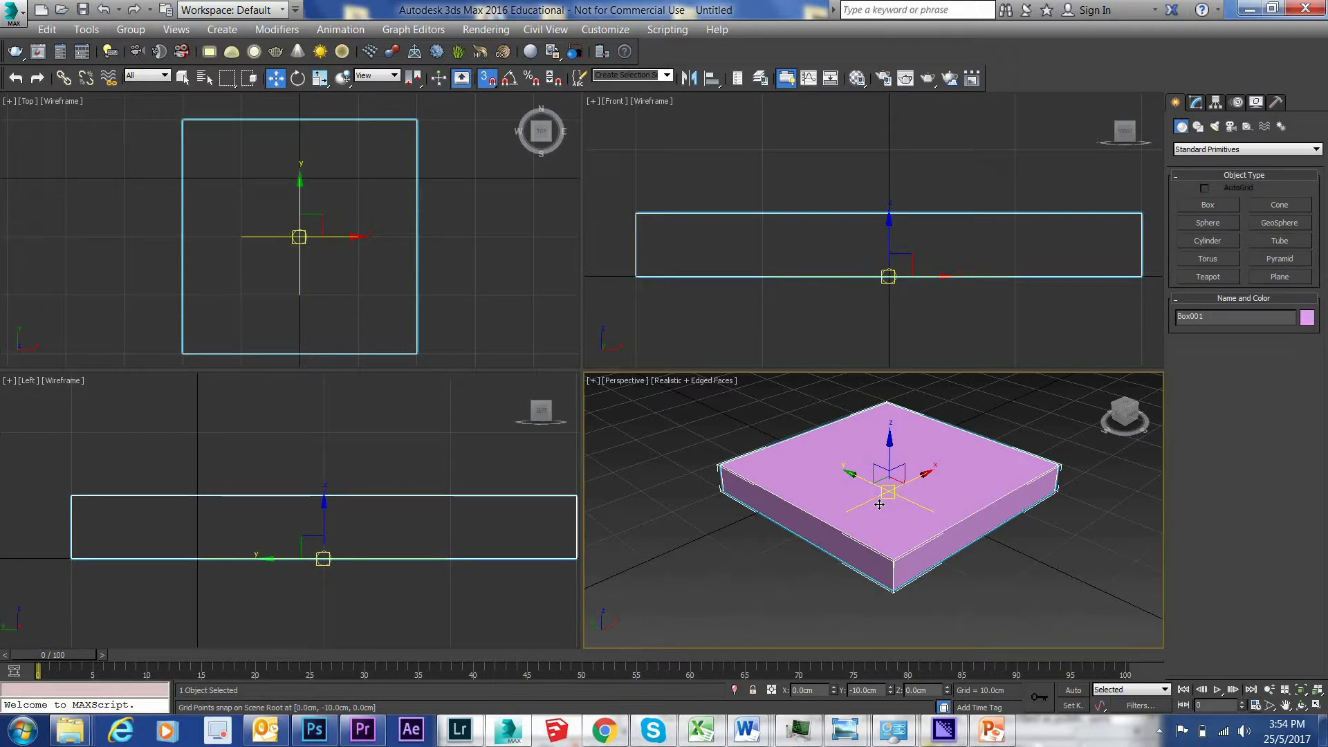
middle_click_drag(439, 468, 413, 474)
scroll(418, 467, "down", 3)
scroll(418, 463, "down", 2)
scroll(302, 118, "down", 2)
mouse_move(302, 118)
middle_mouse_down()
mouse_move(345, 192)
mouse_move(296, 108)
middle_mouse_up()
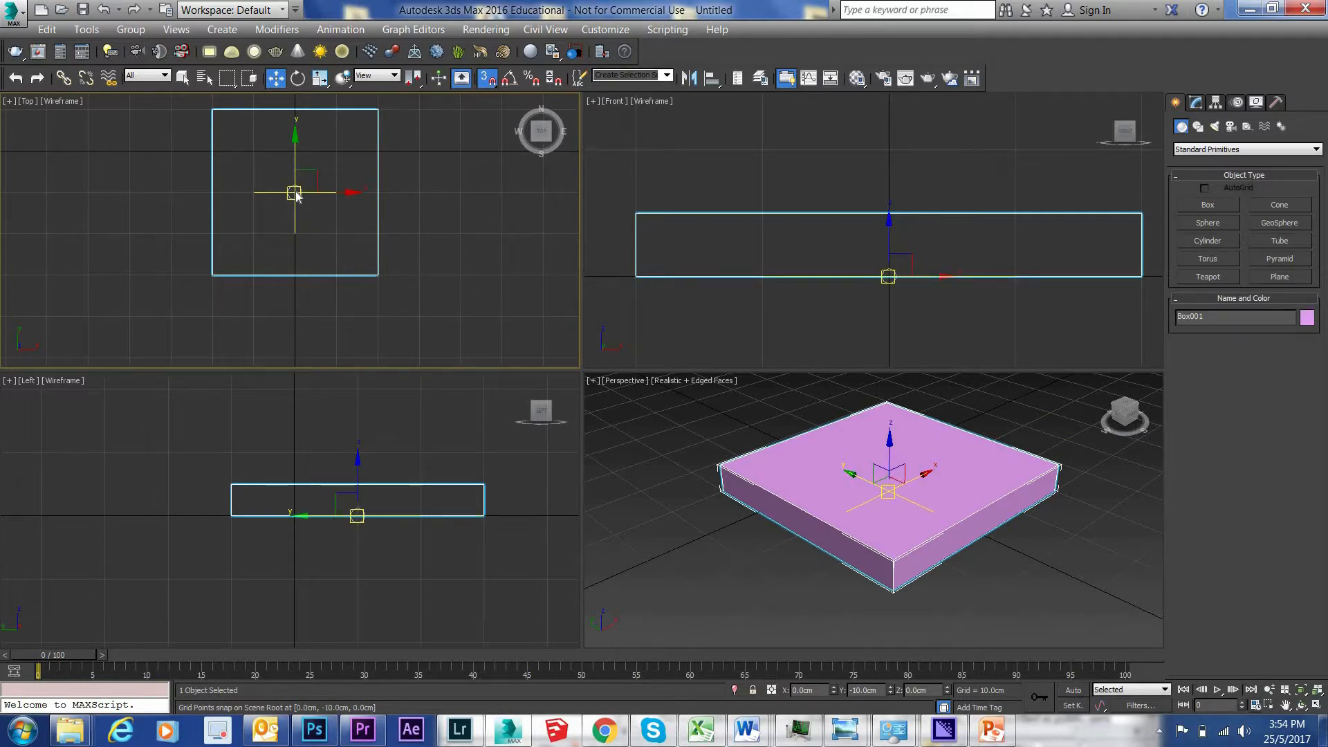
left_click(299, 166)
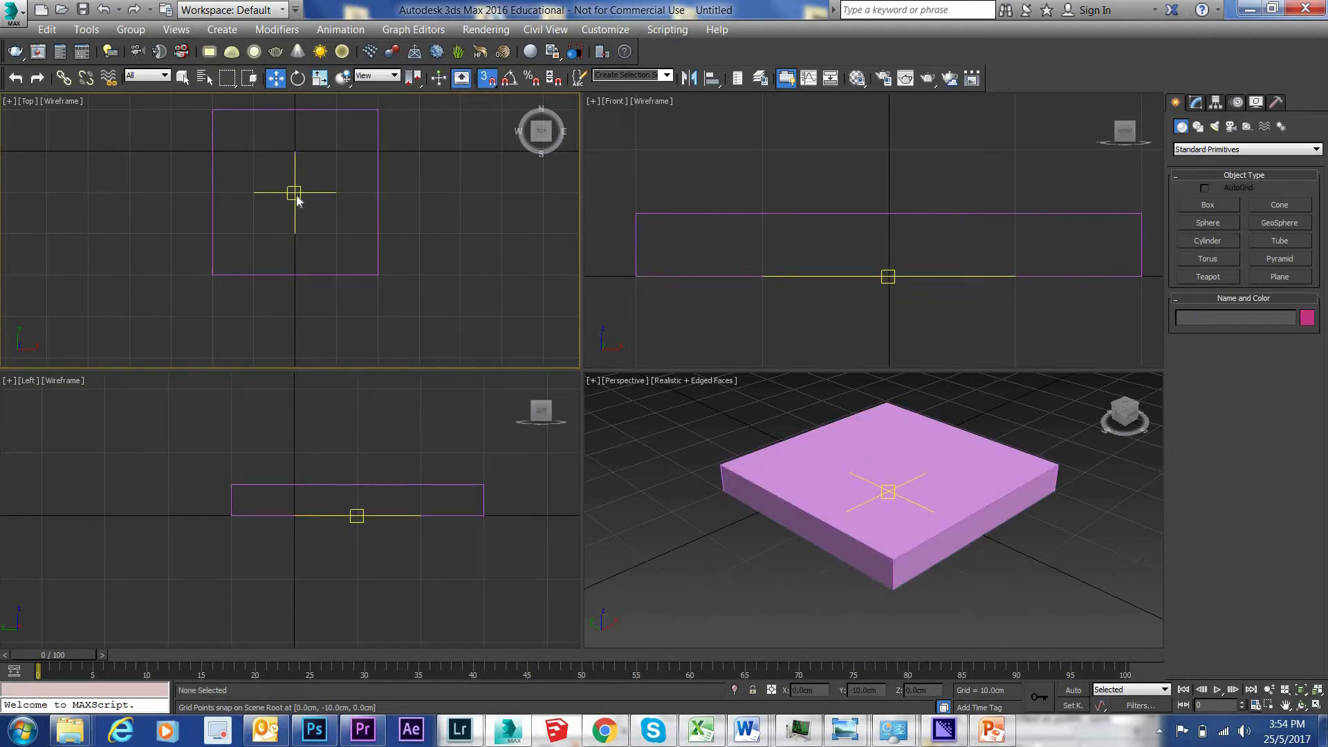
middle_click_drag(357, 231, 365, 271)
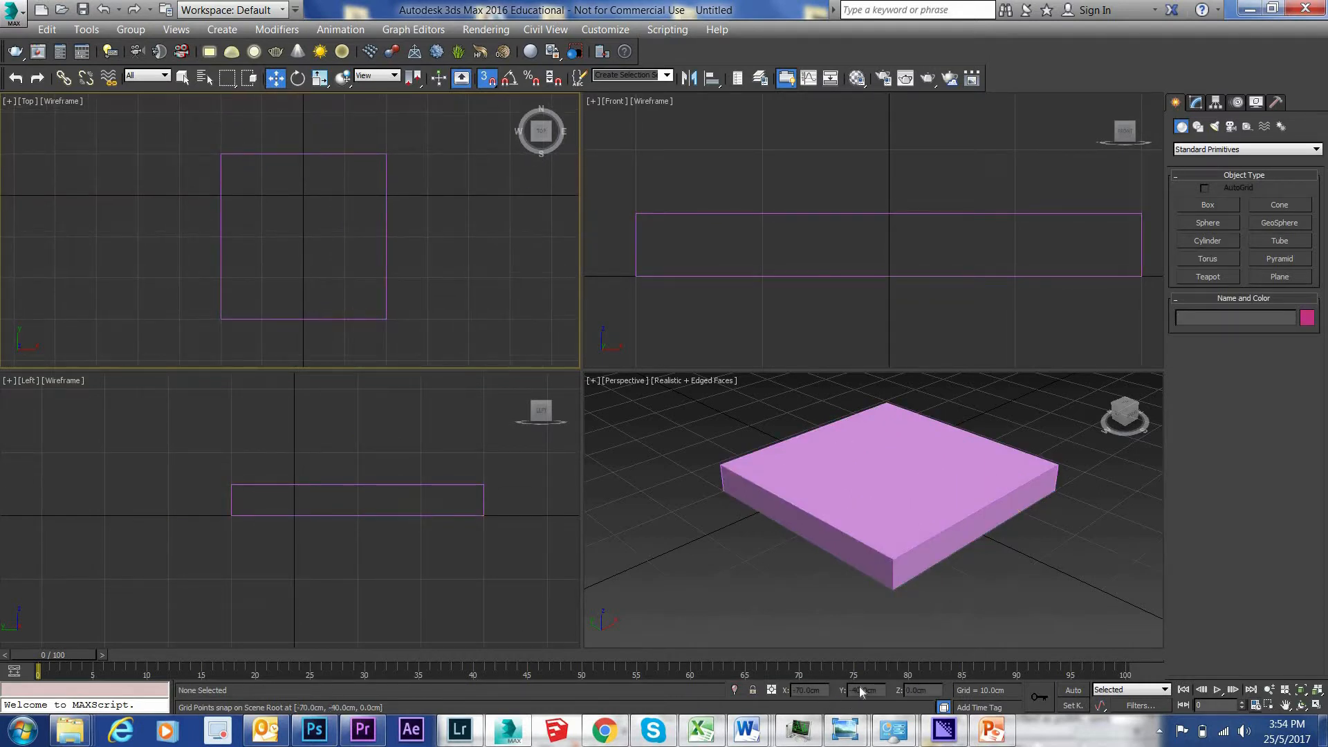
left_click(890, 545)
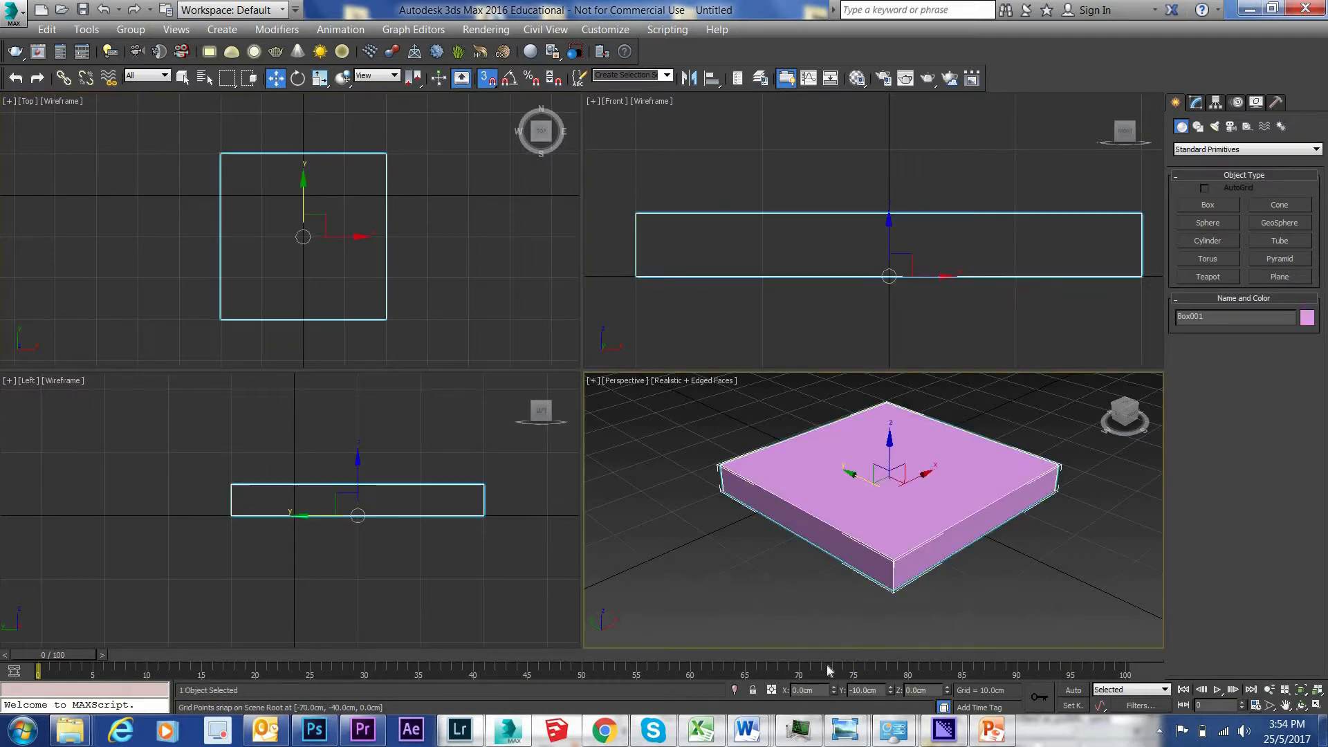
double_click(871, 690)
type("0")
key("Return")
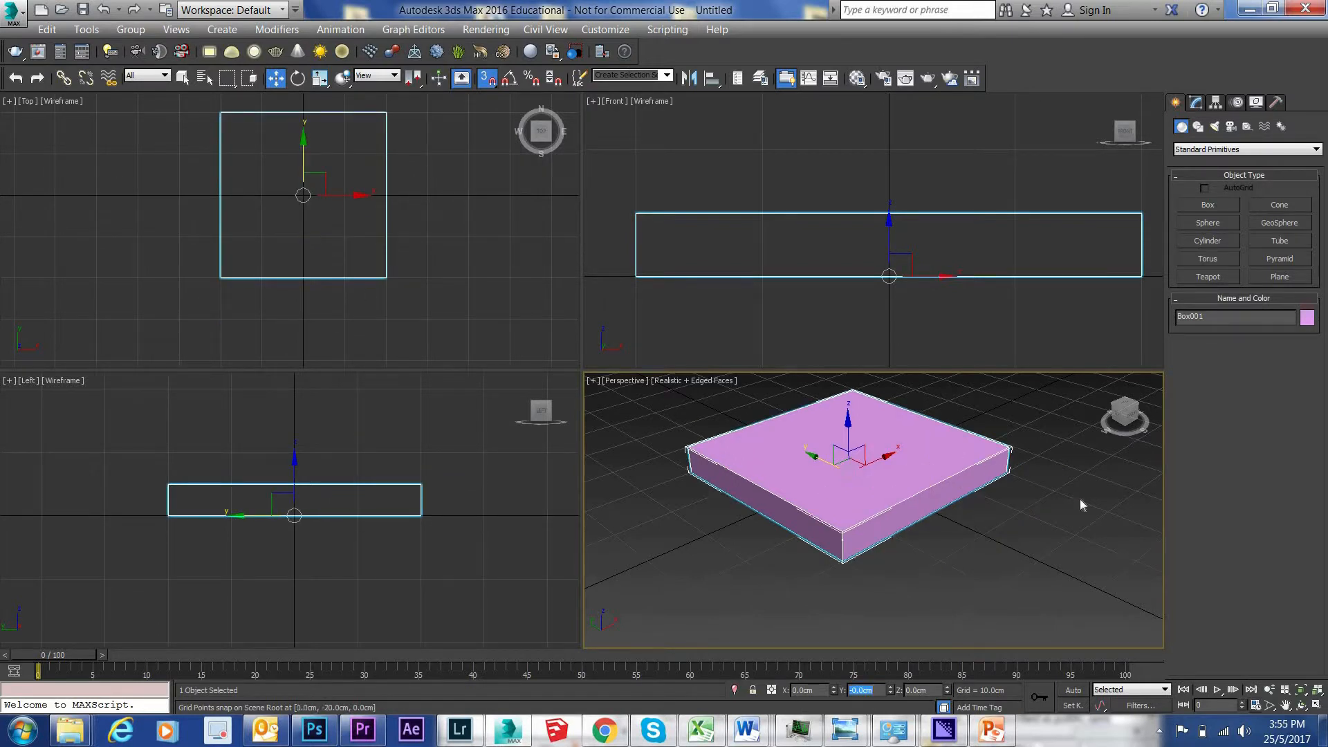
Turn off 3D snapping and examine the slab from several angles in the maximized Perspective view
left_click(486, 78)
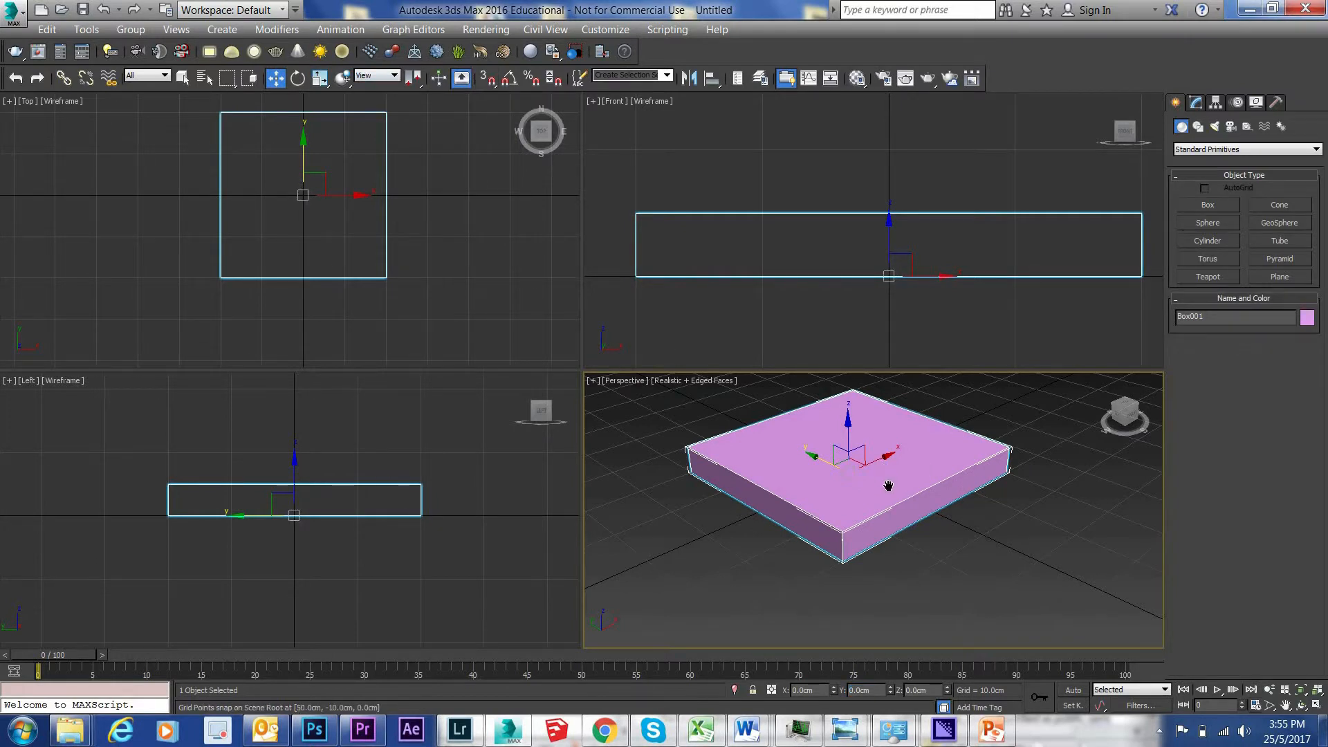
scroll(888, 485, "down", 3)
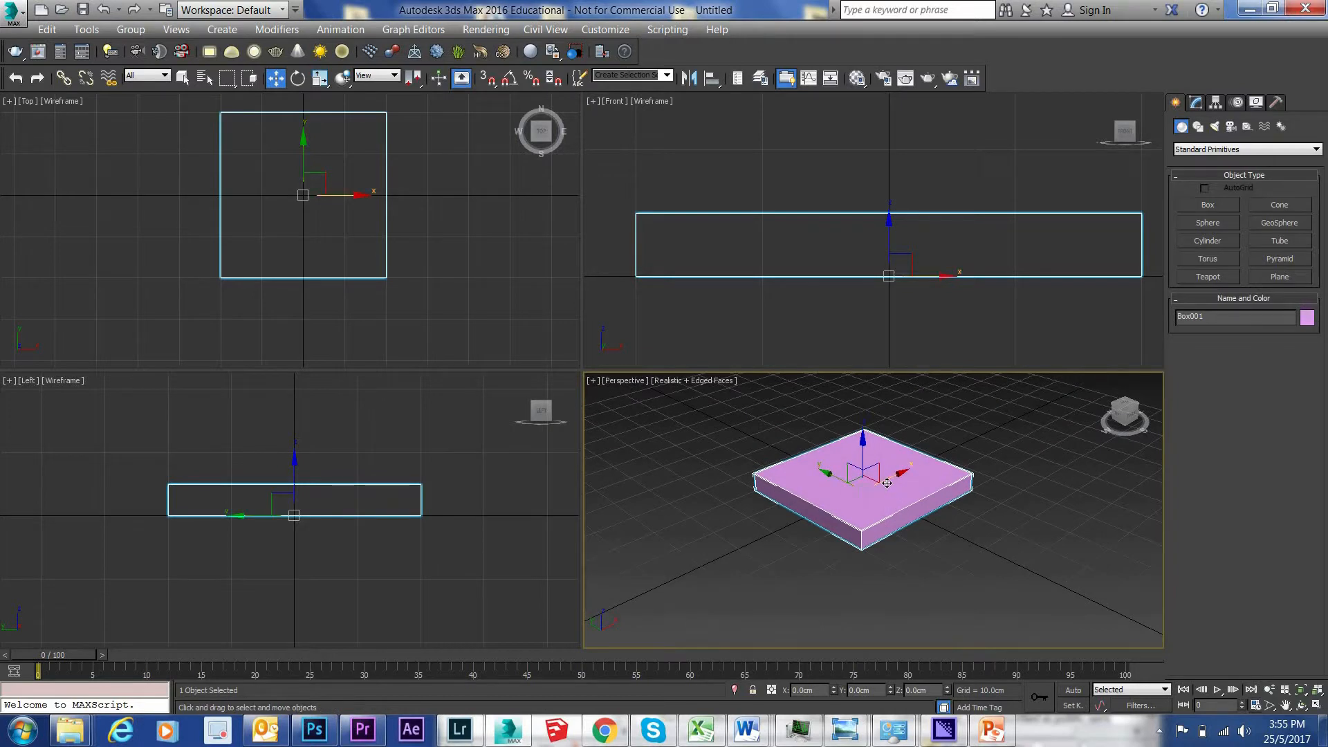
key("alt+w")
scroll(578, 367, "down", 4)
scroll(580, 414, "up", 2)
left_click(1301, 704)
left_click_drag(527, 344, 576, 355)
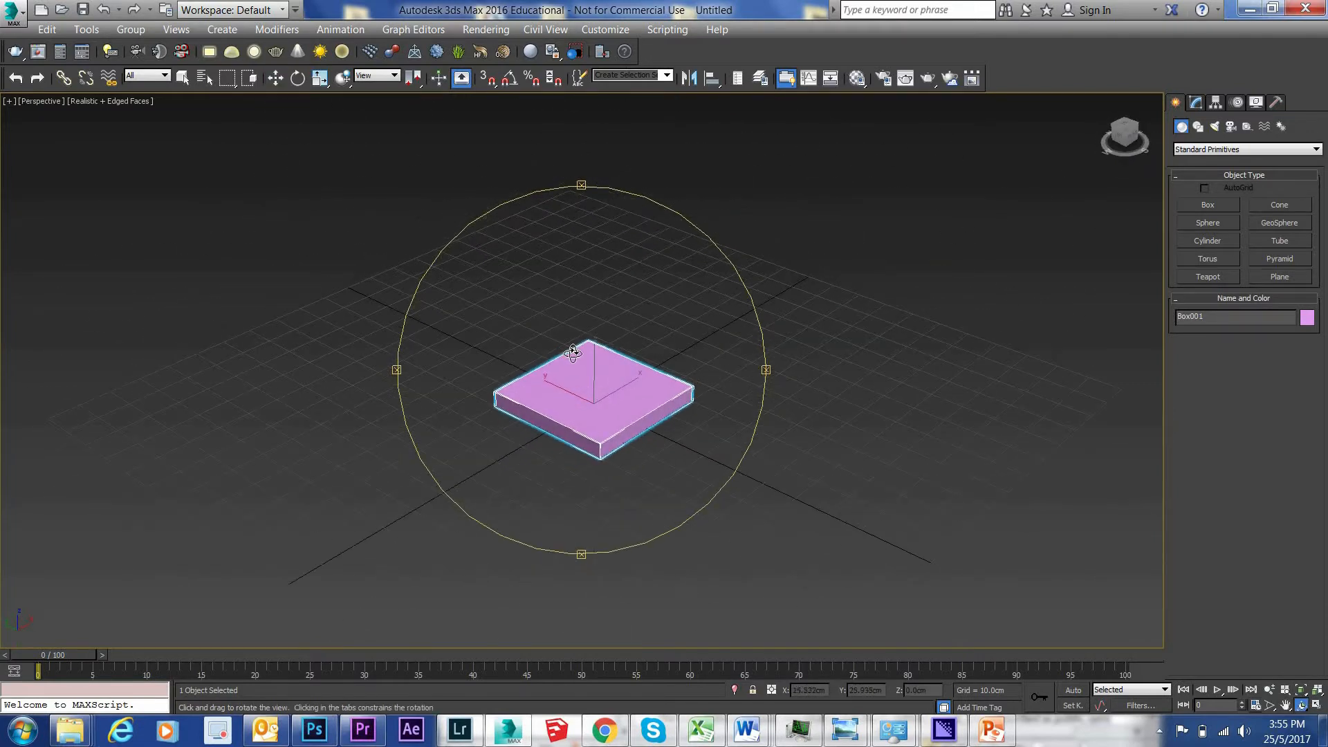
scroll(540, 288, "up", 4)
scroll(557, 275, "down", 1)
scroll(564, 311, "up", 1)
middle_click_drag(646, 326, 679, 320)
scroll(698, 320, "down", 1)
scroll(553, 321, "up", 1)
middle_click_drag(554, 320, 490, 337)
scroll(601, 314, "up", 1)
scroll(490, 337, "down", 3)
left_click_drag(527, 361, 641, 279)
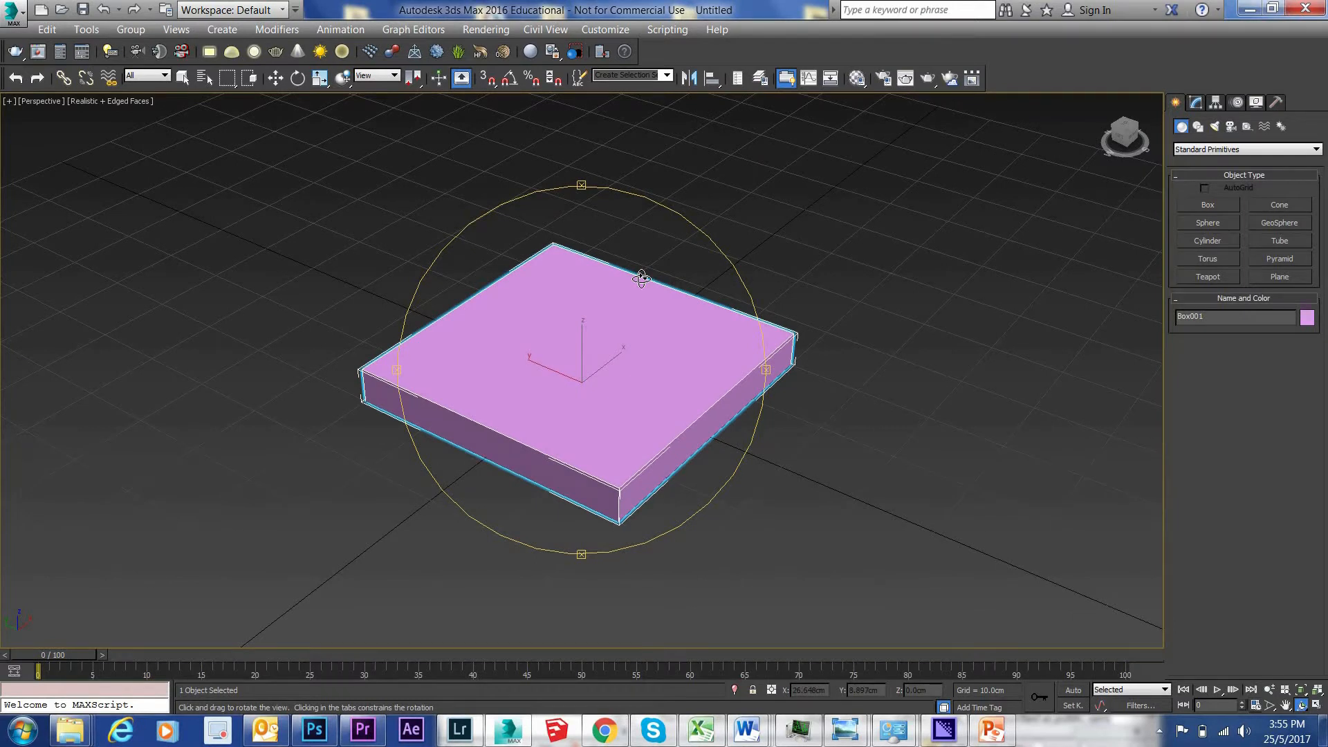
Re-enable 3D snapping and create a separate 10 × 10 cm box, 30 cm high, beside the slab in the Top view
key("alt+w")
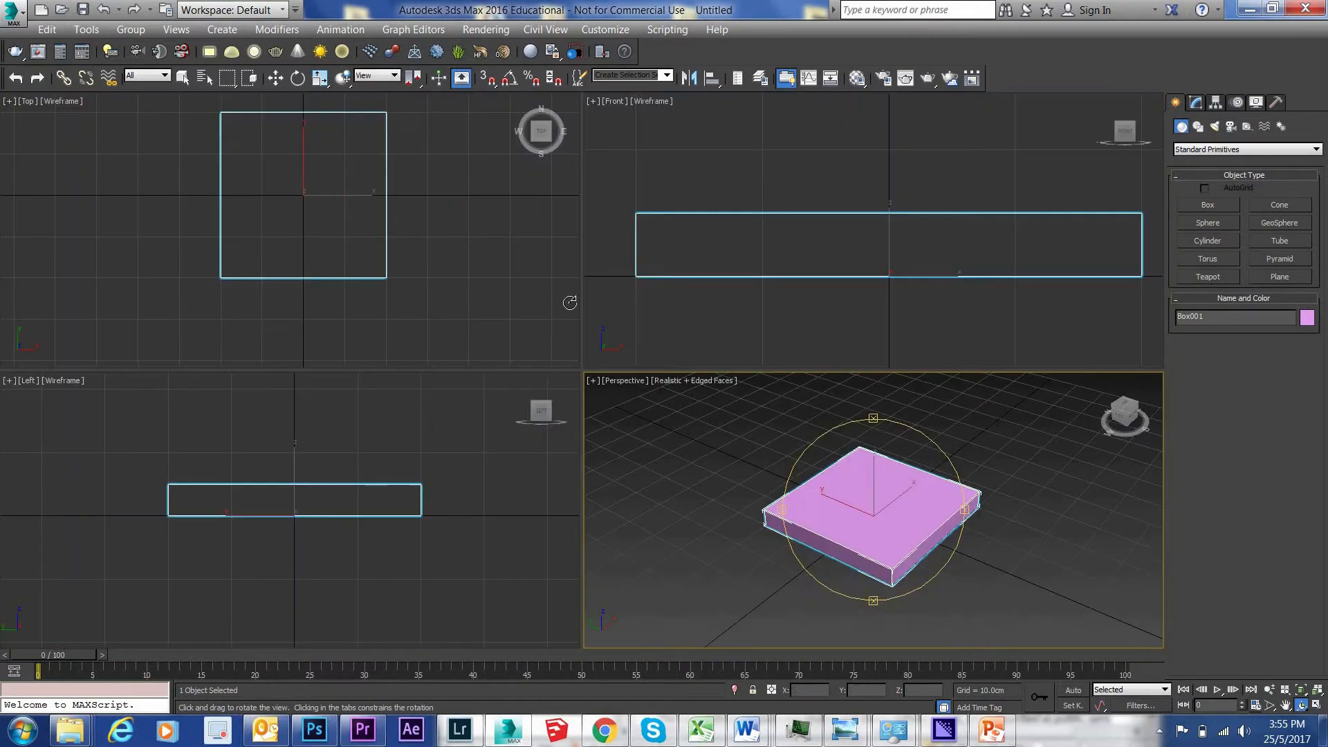
middle_click_drag(325, 219, 325, 231)
middle_click_drag(458, 201, 325, 217)
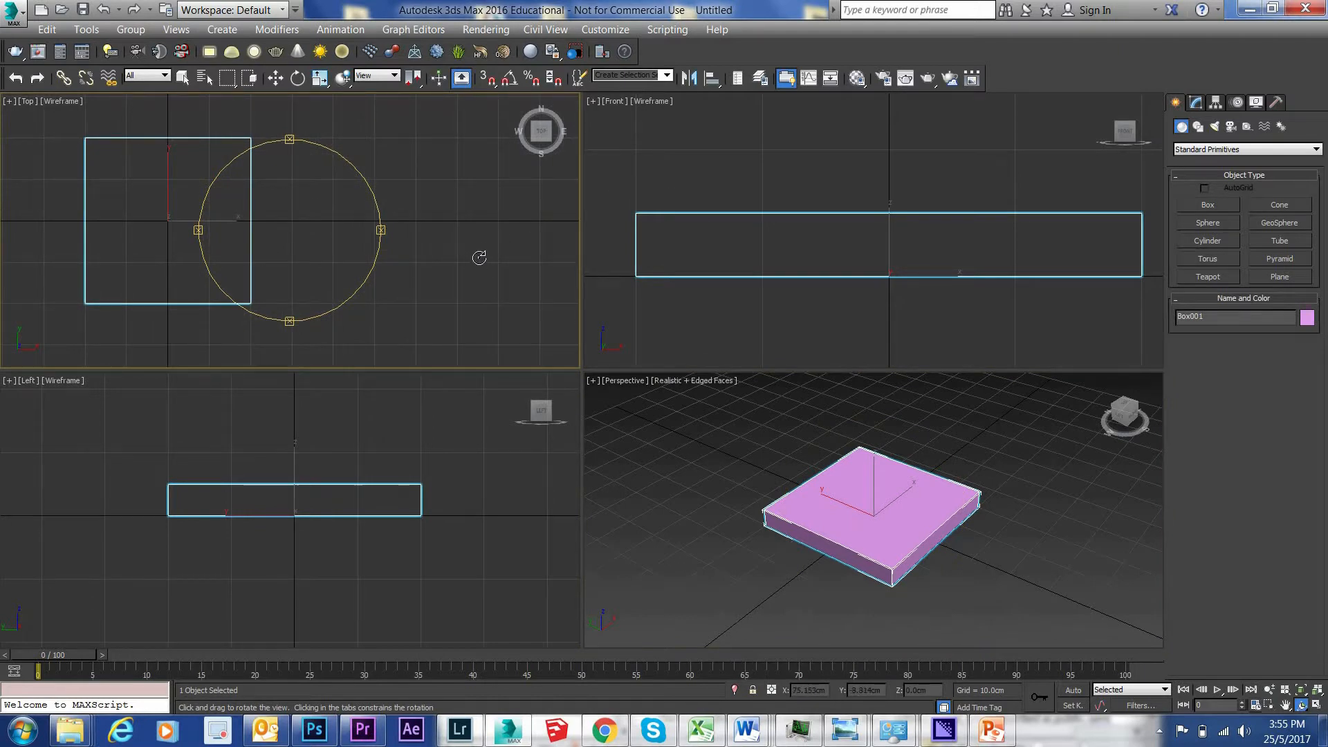
left_click(1211, 206)
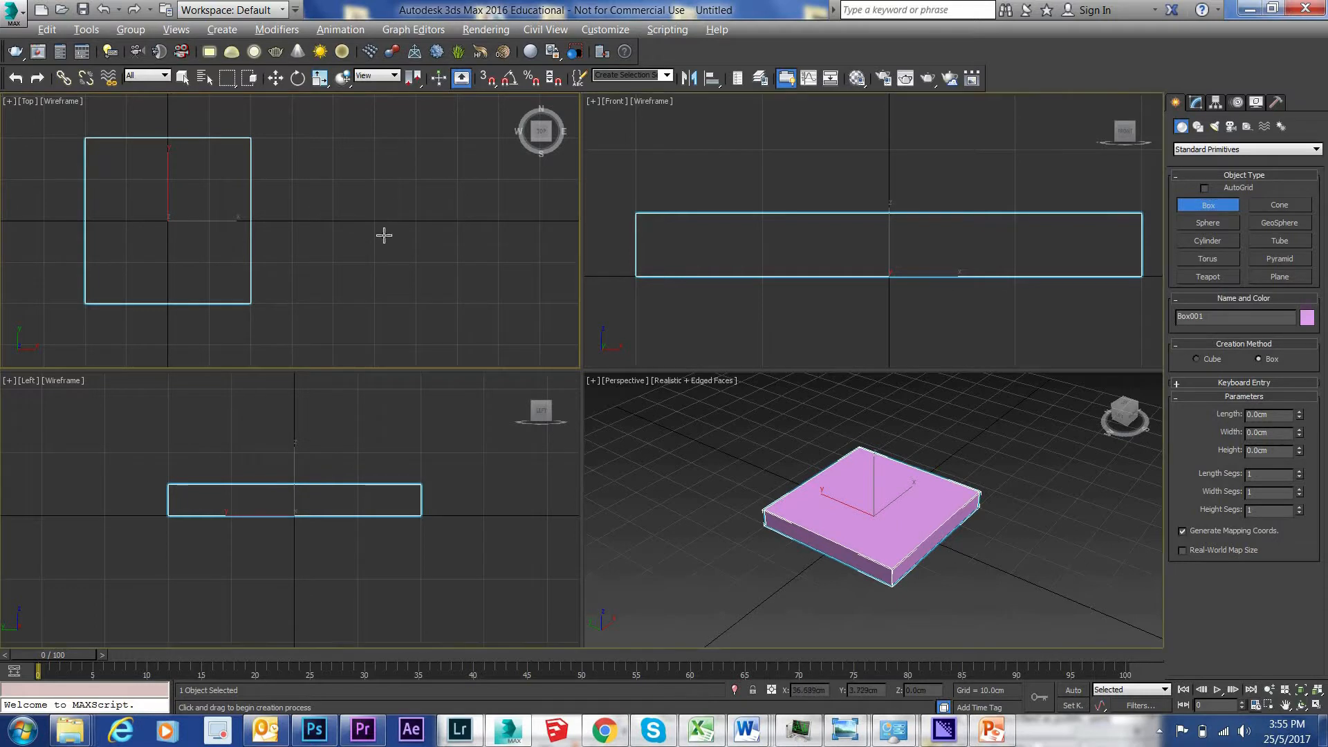
key("alt+w")
scroll(613, 330, "up", 6)
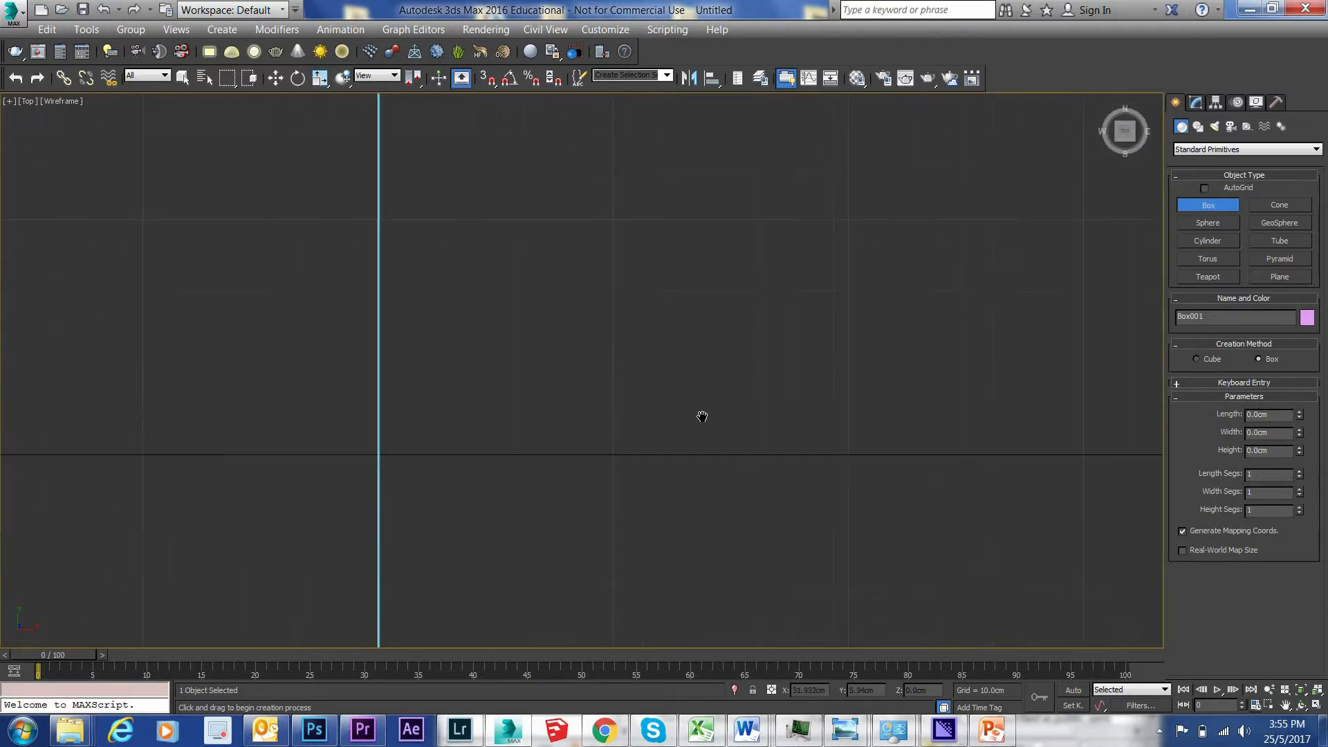
scroll(647, 275, "up", 1)
middle_click_drag(647, 275, 738, 442)
scroll(750, 415, "down", 4)
middle_click_drag(807, 387, 617, 347)
scroll(616, 346, "down", 2)
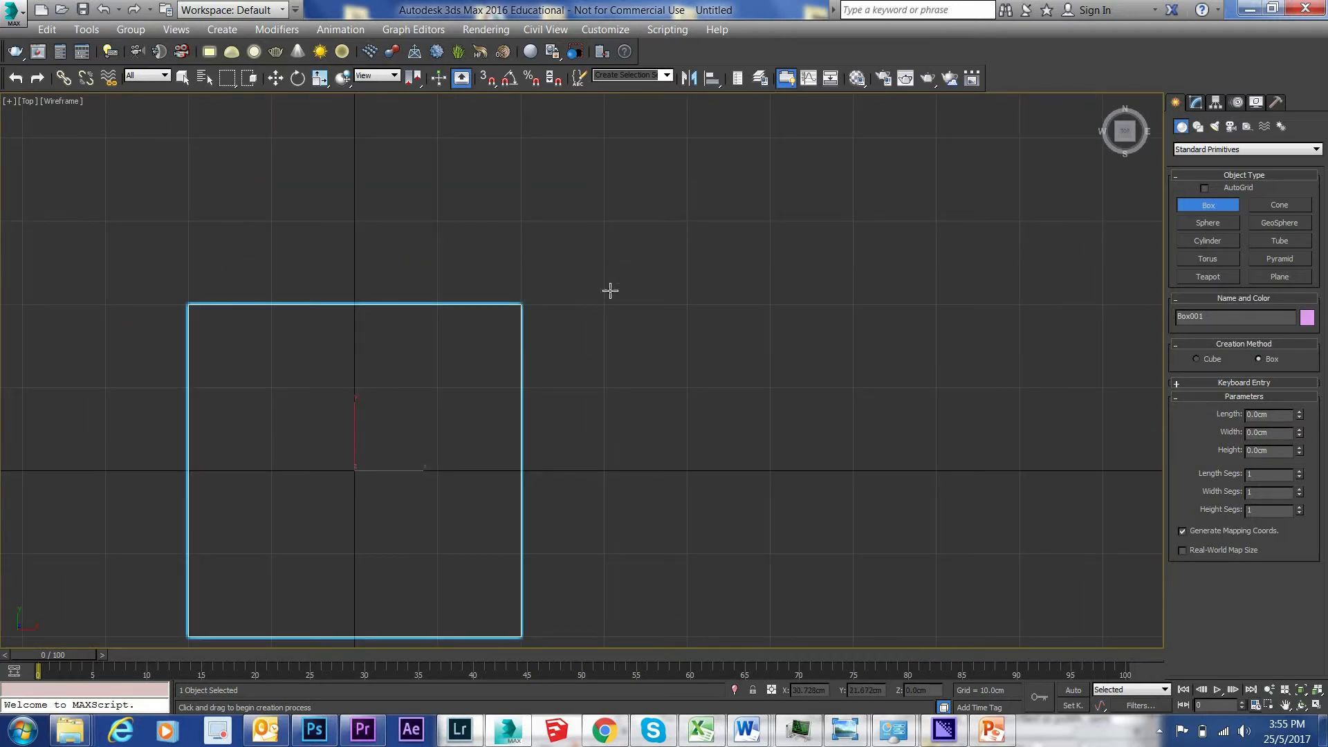
left_click(488, 77)
left_click_drag(687, 303, 772, 389)
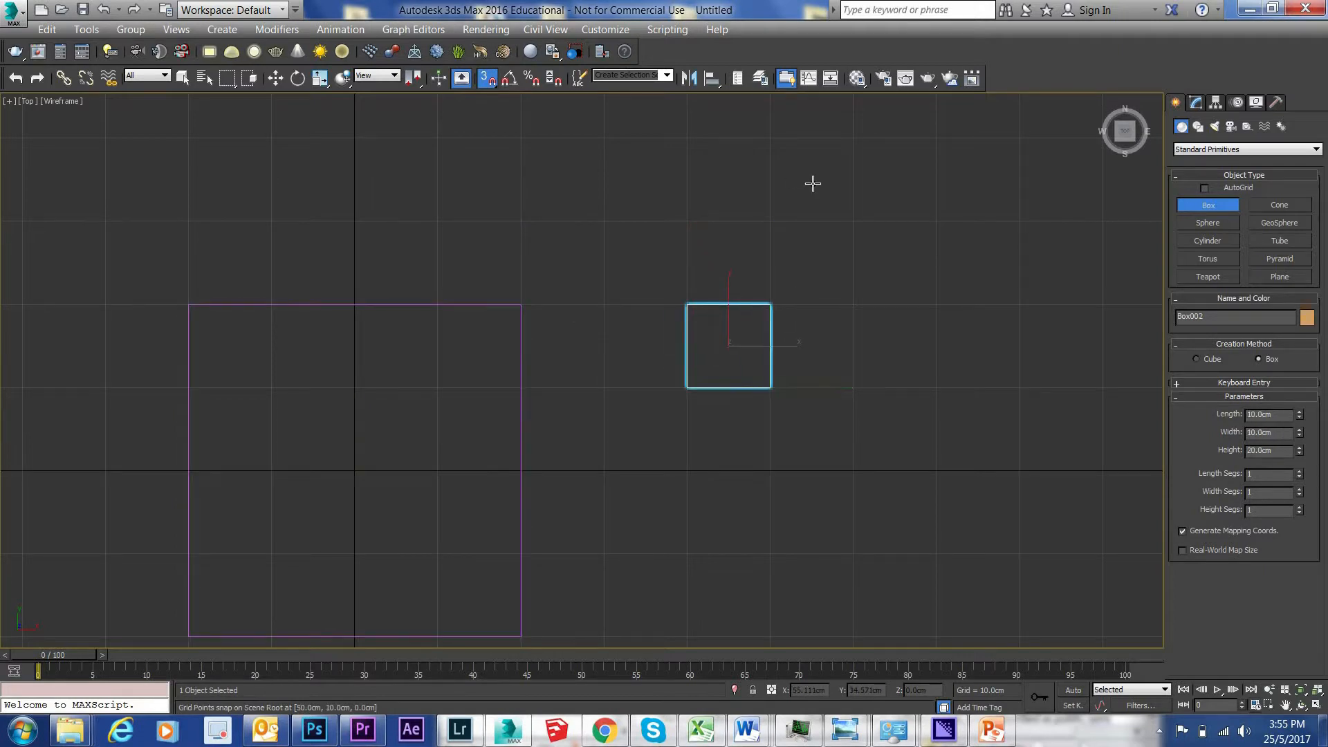
left_click(703, 302)
key("alt+w")
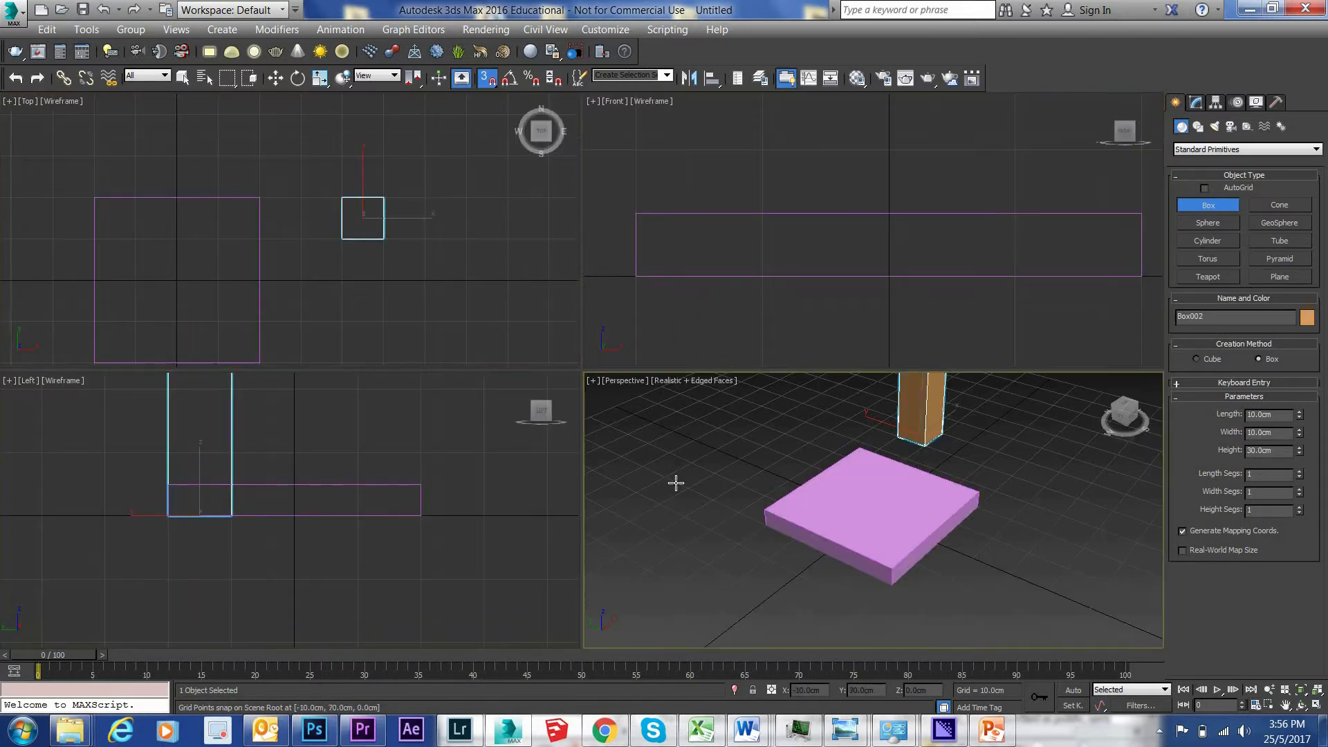
Examine the slab and the upright box together in the maximized Perspective view
middle_click(652, 487)
scroll(682, 482, "up", 6)
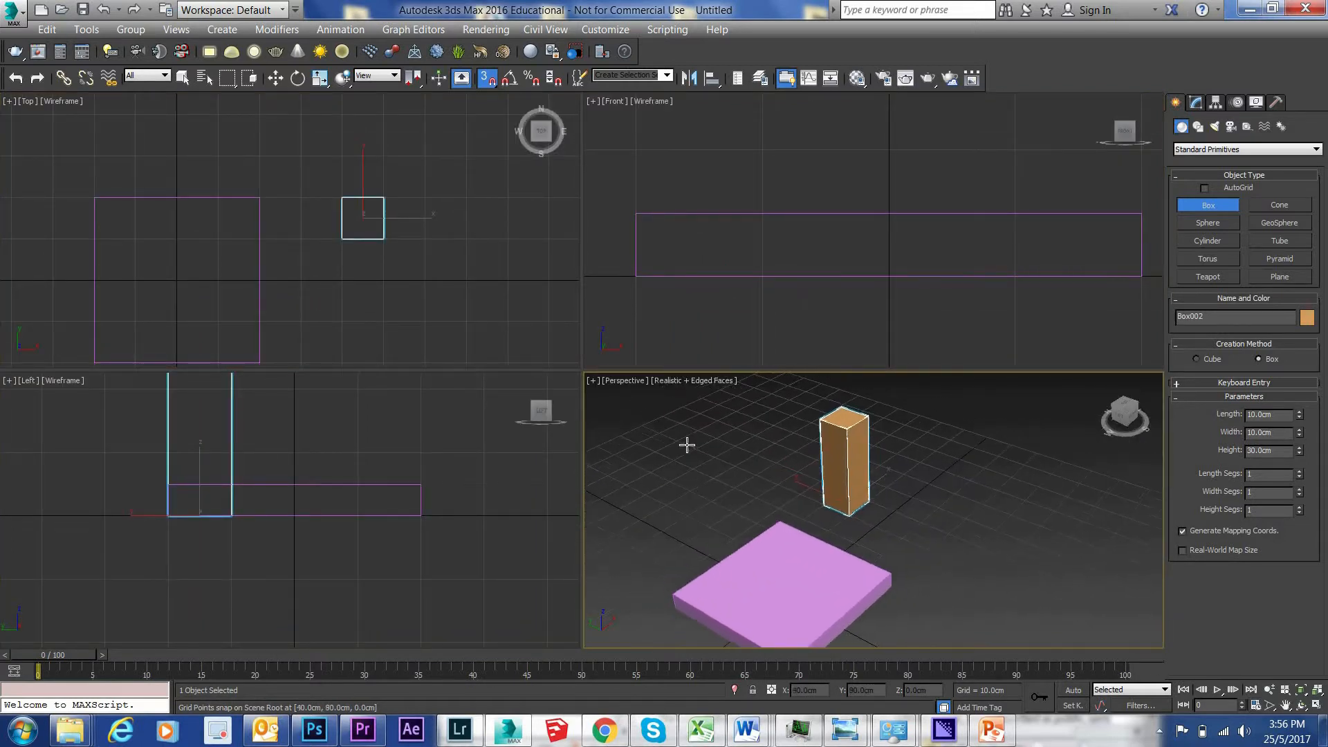
key("alt+w")
middle_click_drag(852, 428, 852, 414)
scroll(852, 414, "down", 3)
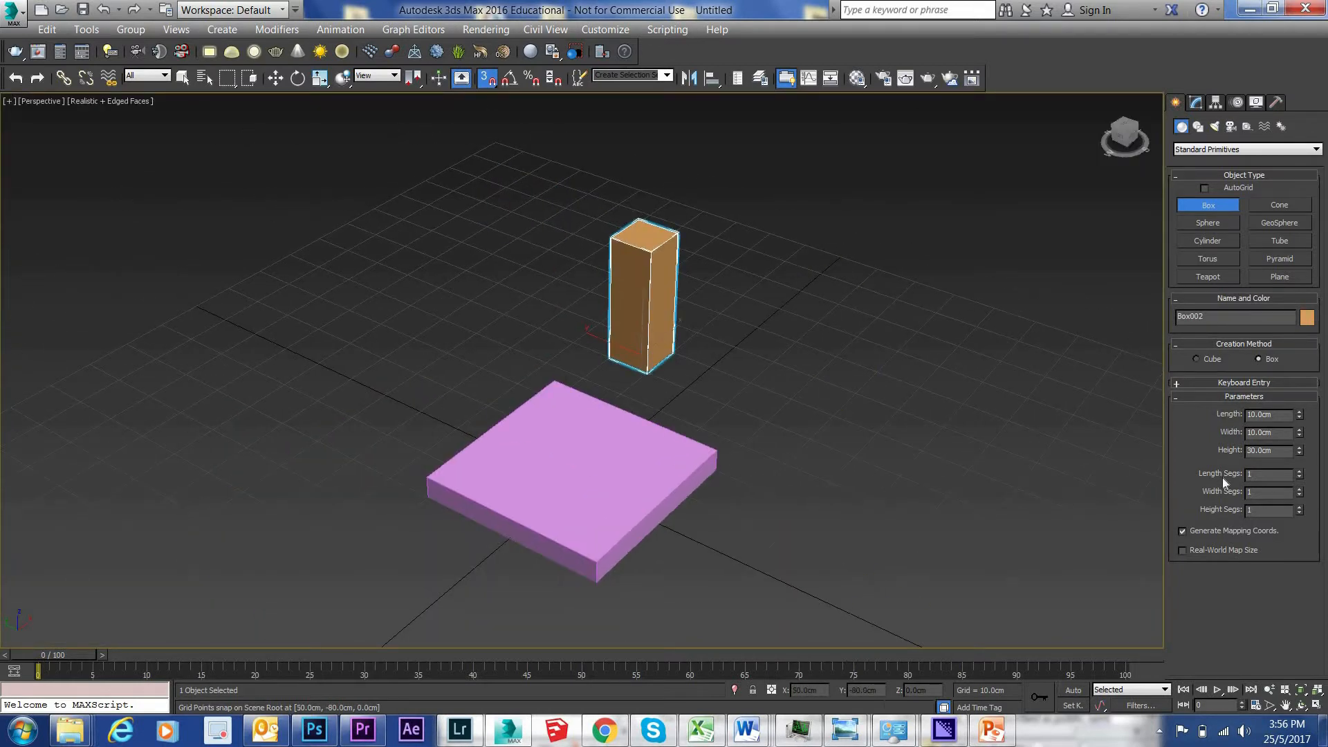
scroll(760, 348, "down", 3)
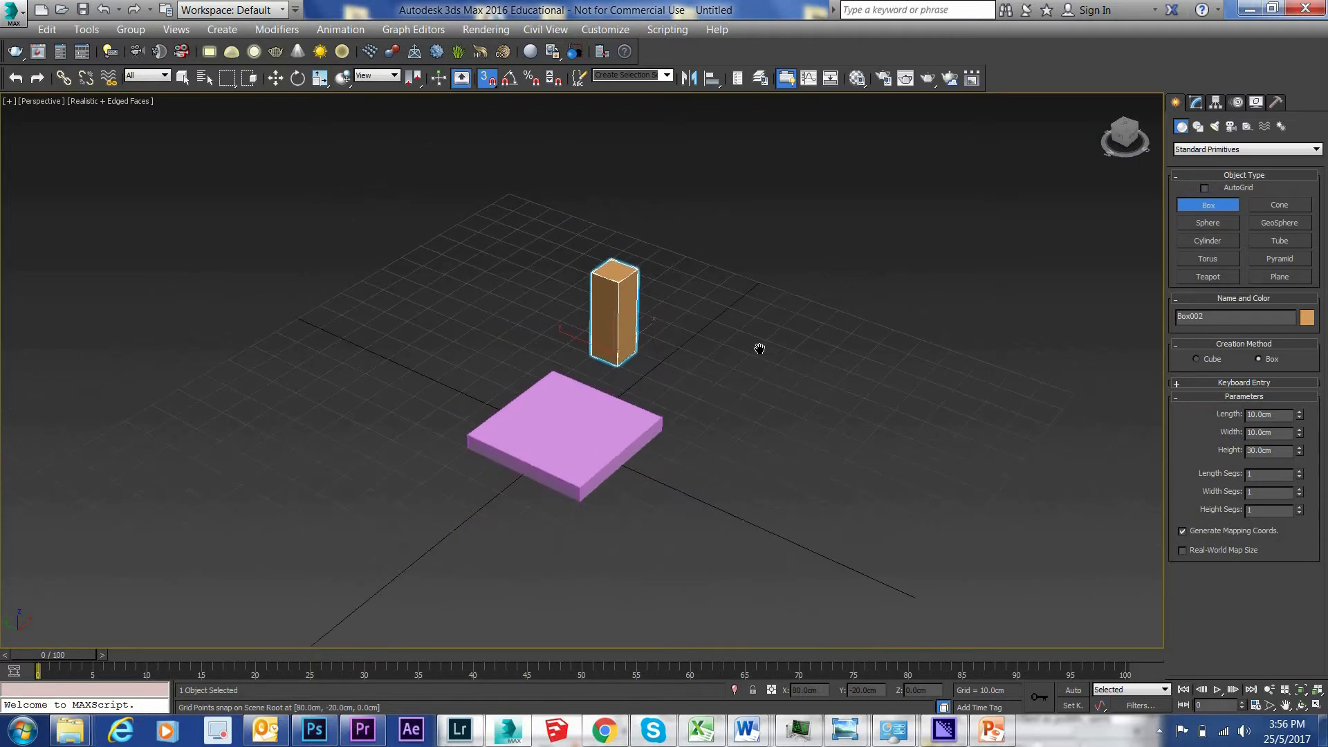
Turn off 3D snapping and resize the upright box to 5 × 5 cm with a height of 40 cm
scroll(807, 370, "up", 2)
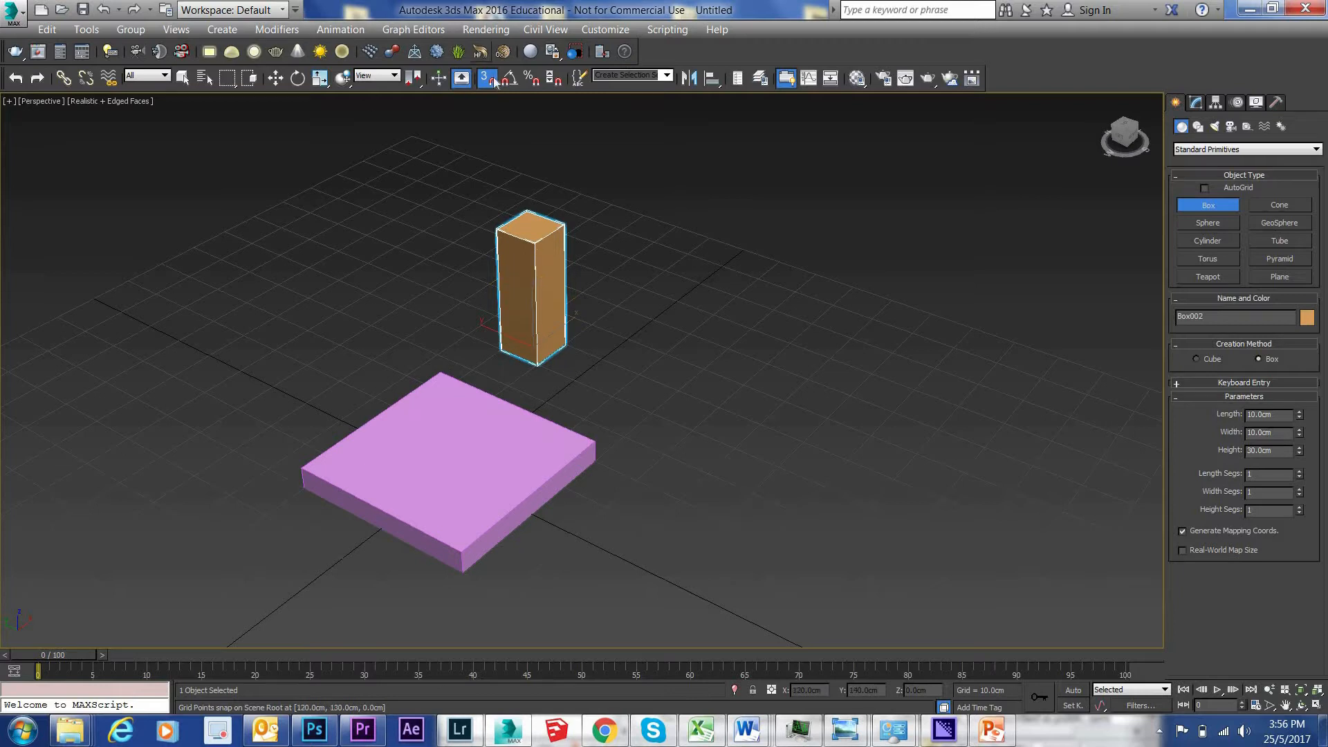
key("s")
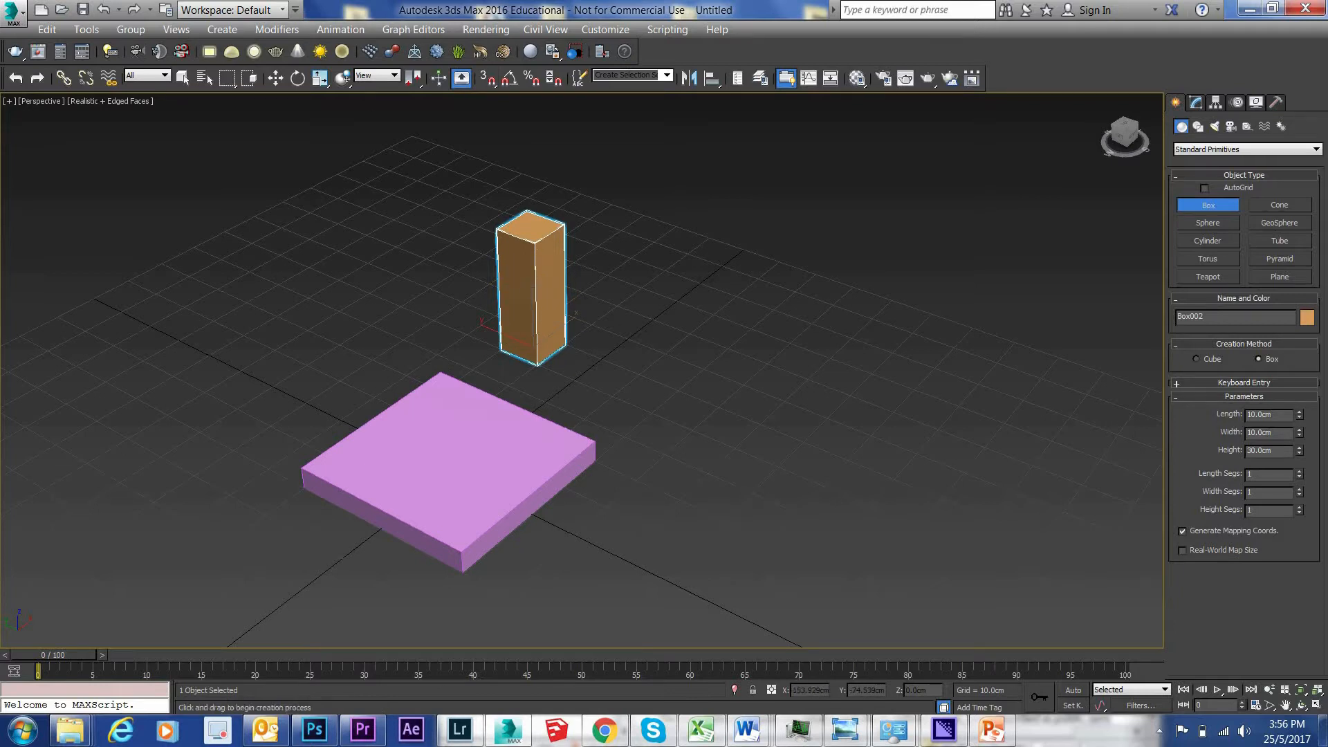
double_click(1260, 414)
type("5")
key("Tab")
type("5")
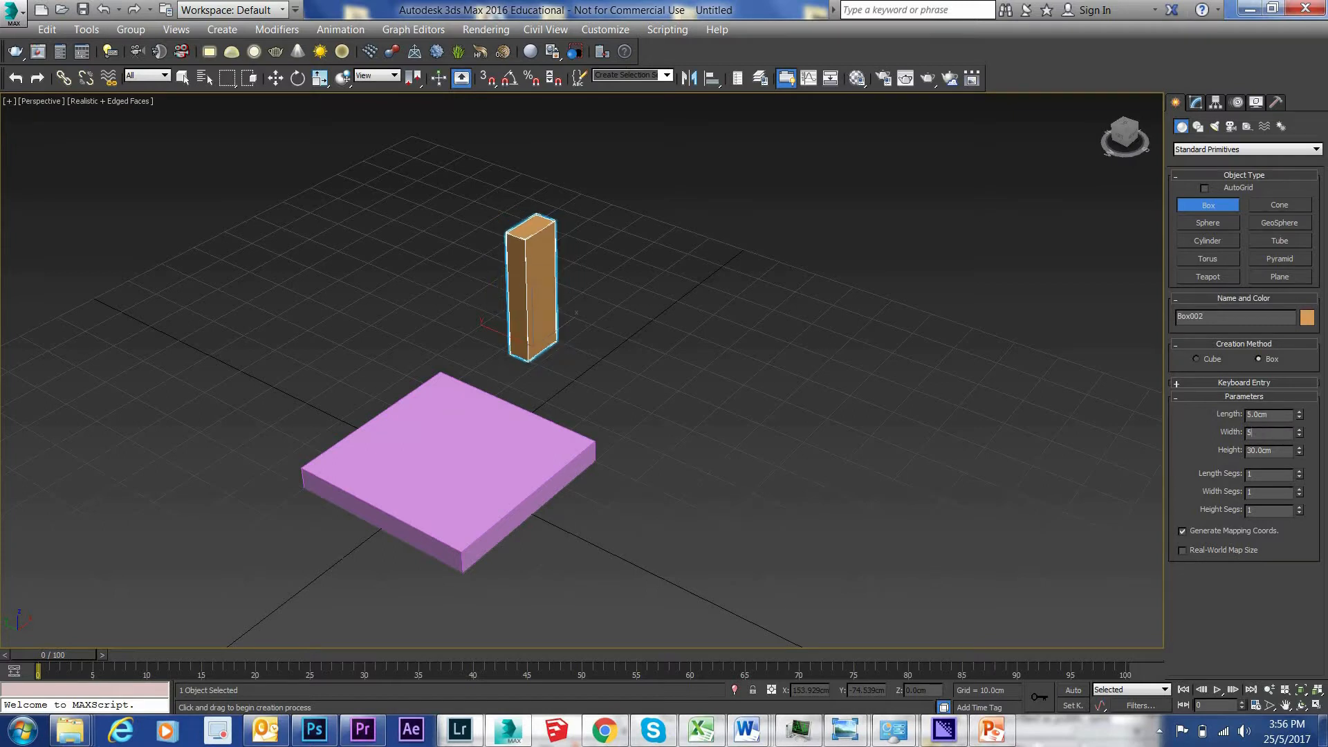
key("Tab")
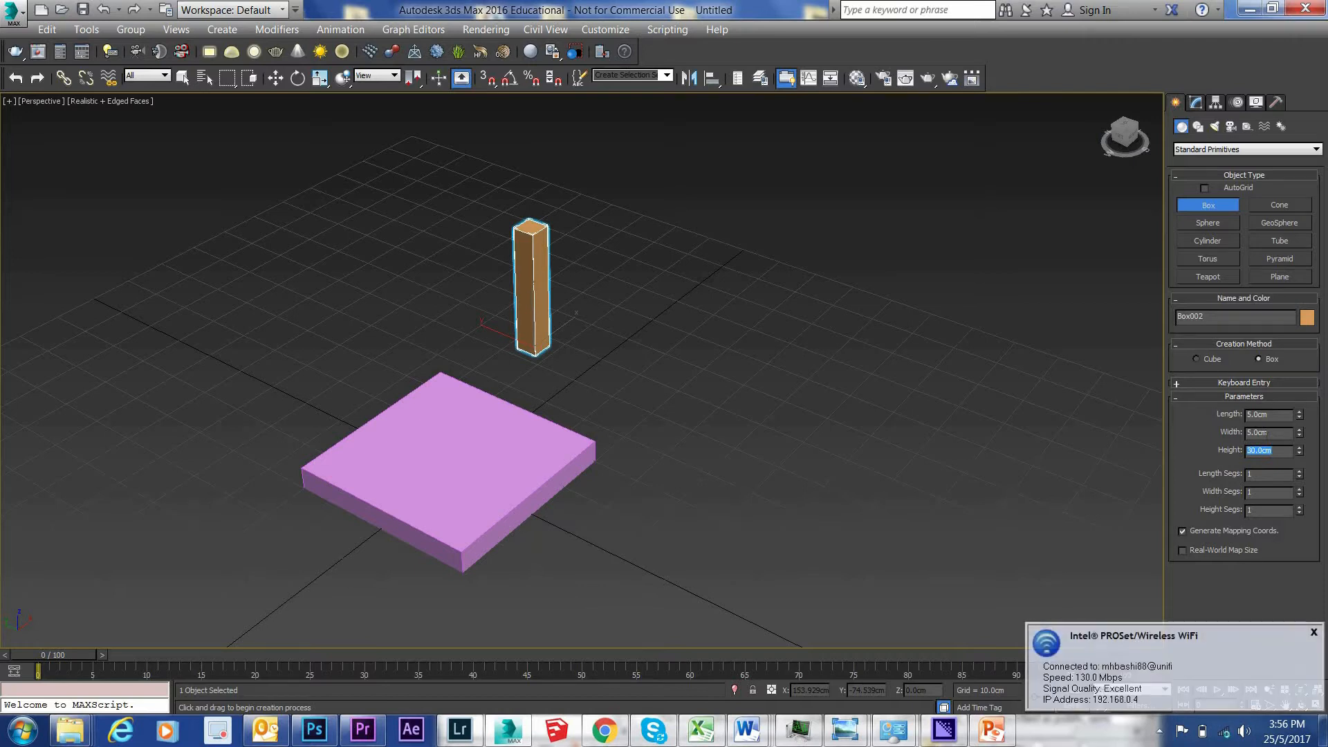
type("40")
key("Return")
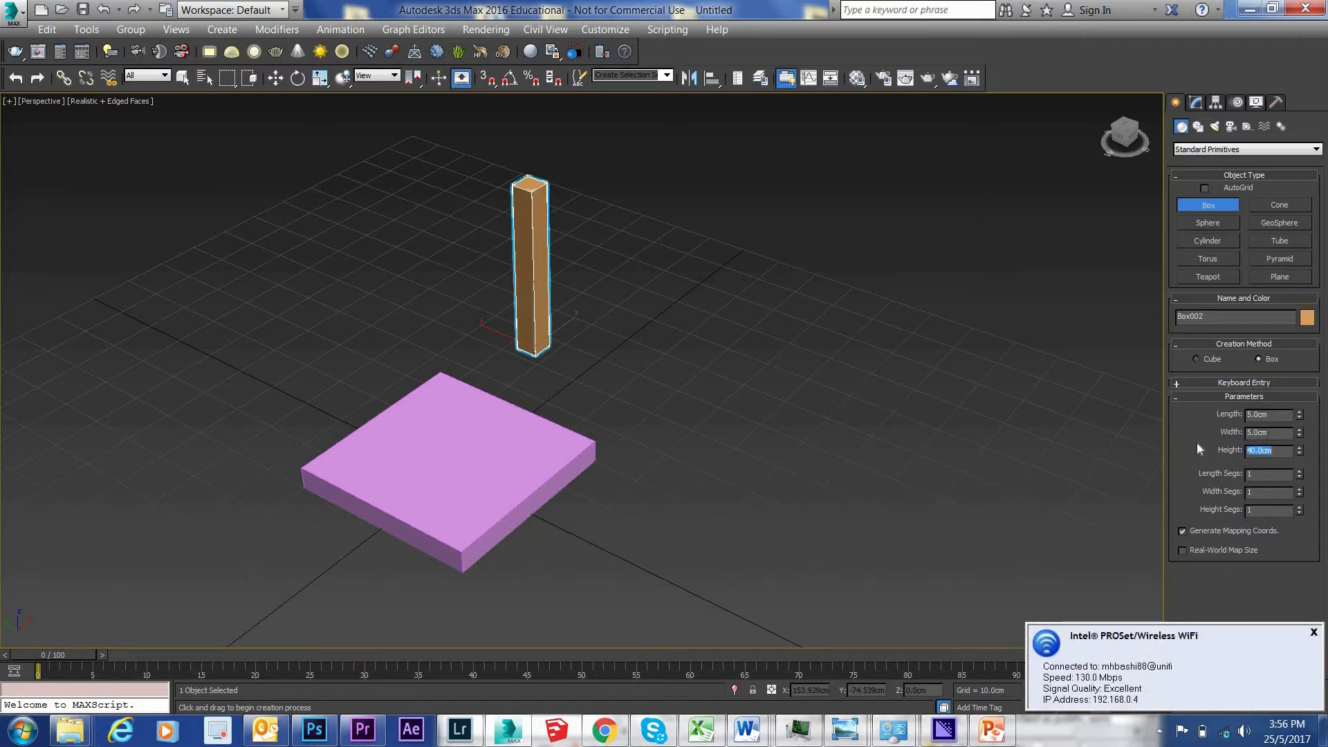
Try to clone the 40 cm post along the Y axis
left_click(275, 78)
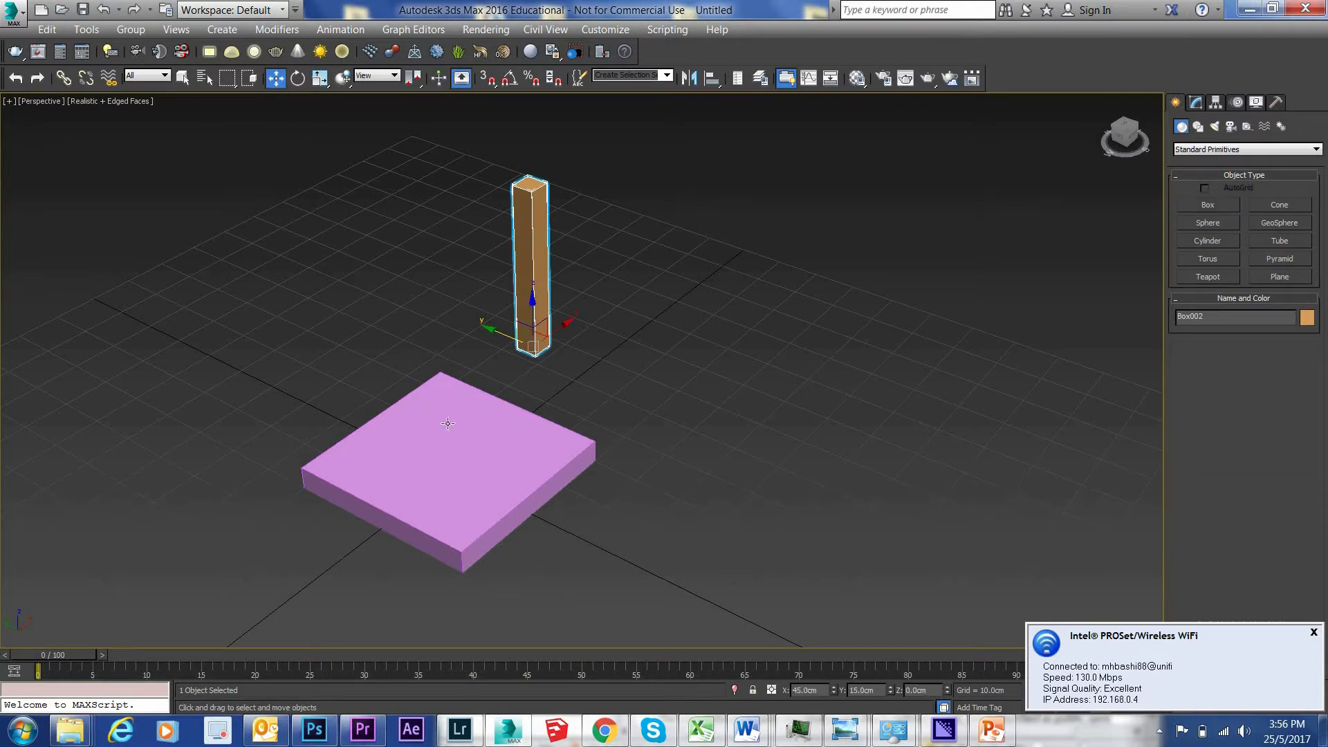
left_click(446, 415)
left_click(524, 307)
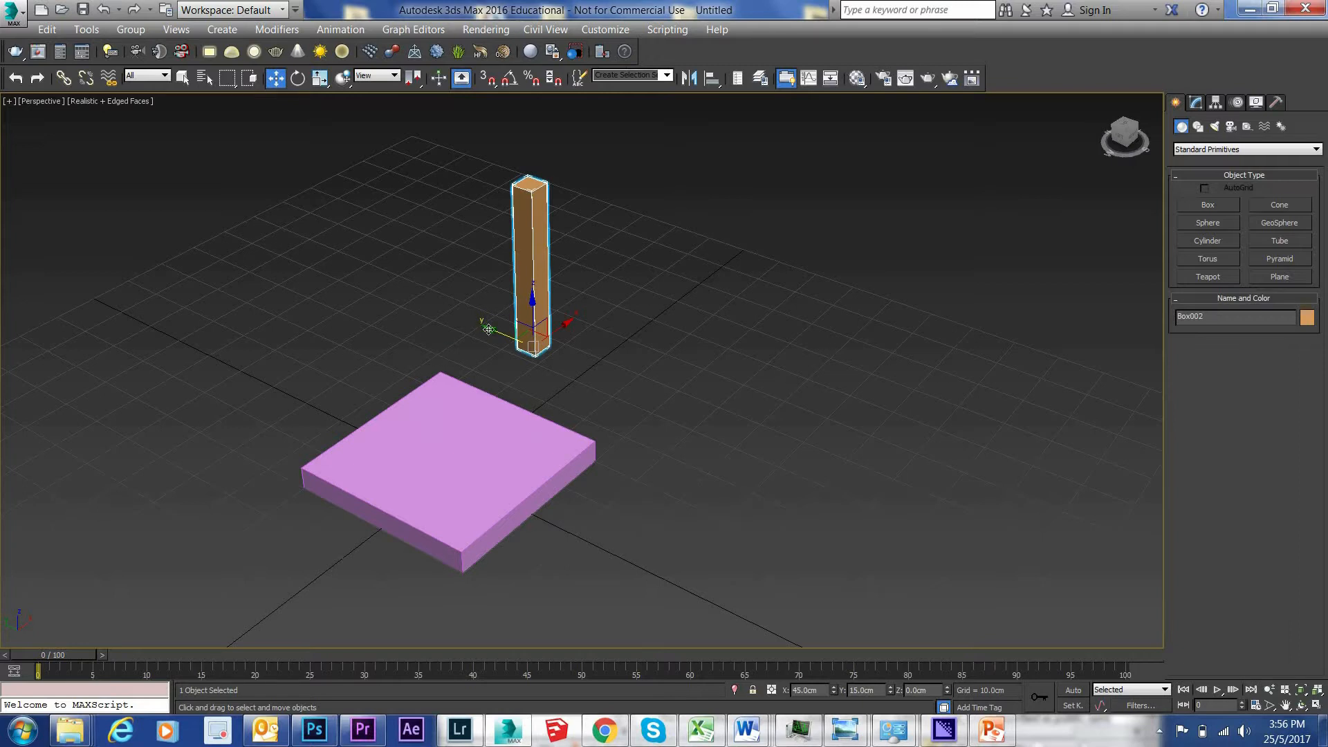
mouse_move(490, 331)
left_mouse_down("shift")
mouse_move(557, 374)
mouse_move(544, 367)
left_mouse_up("shift")
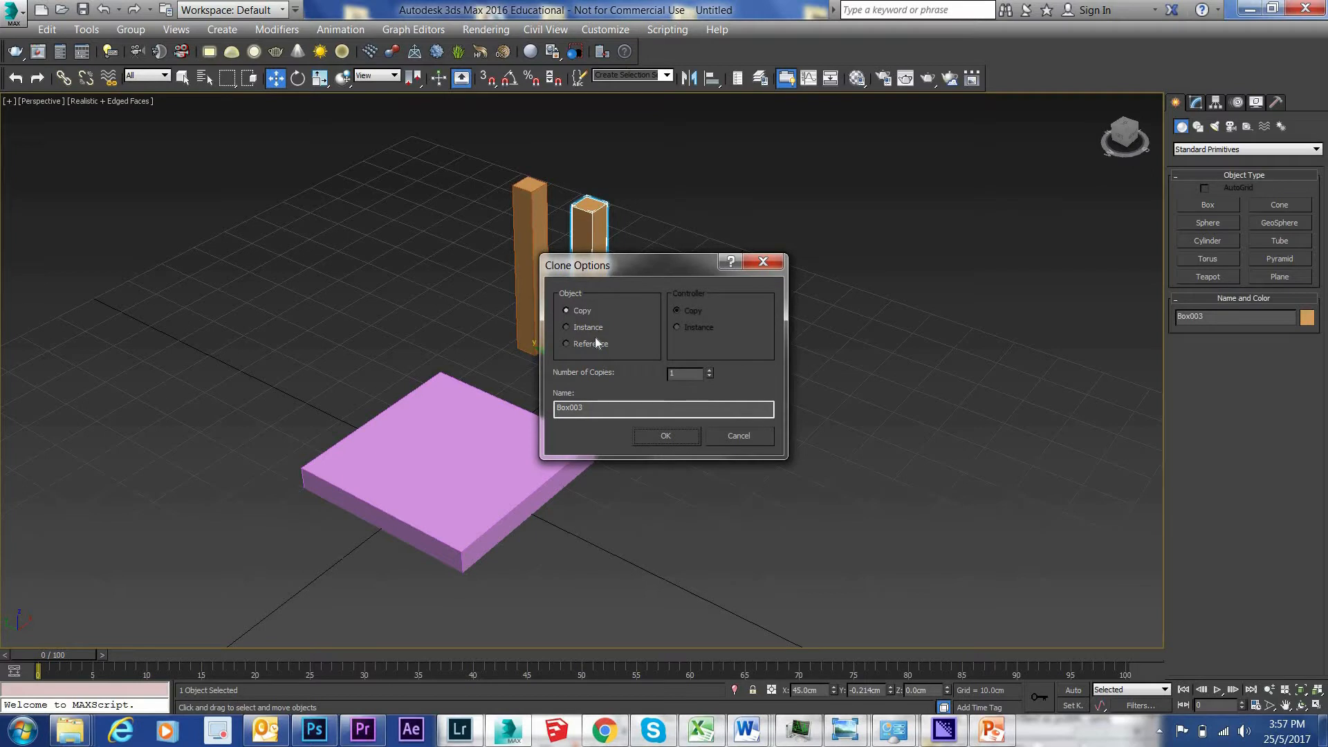
left_click_drag(632, 277, 834, 170)
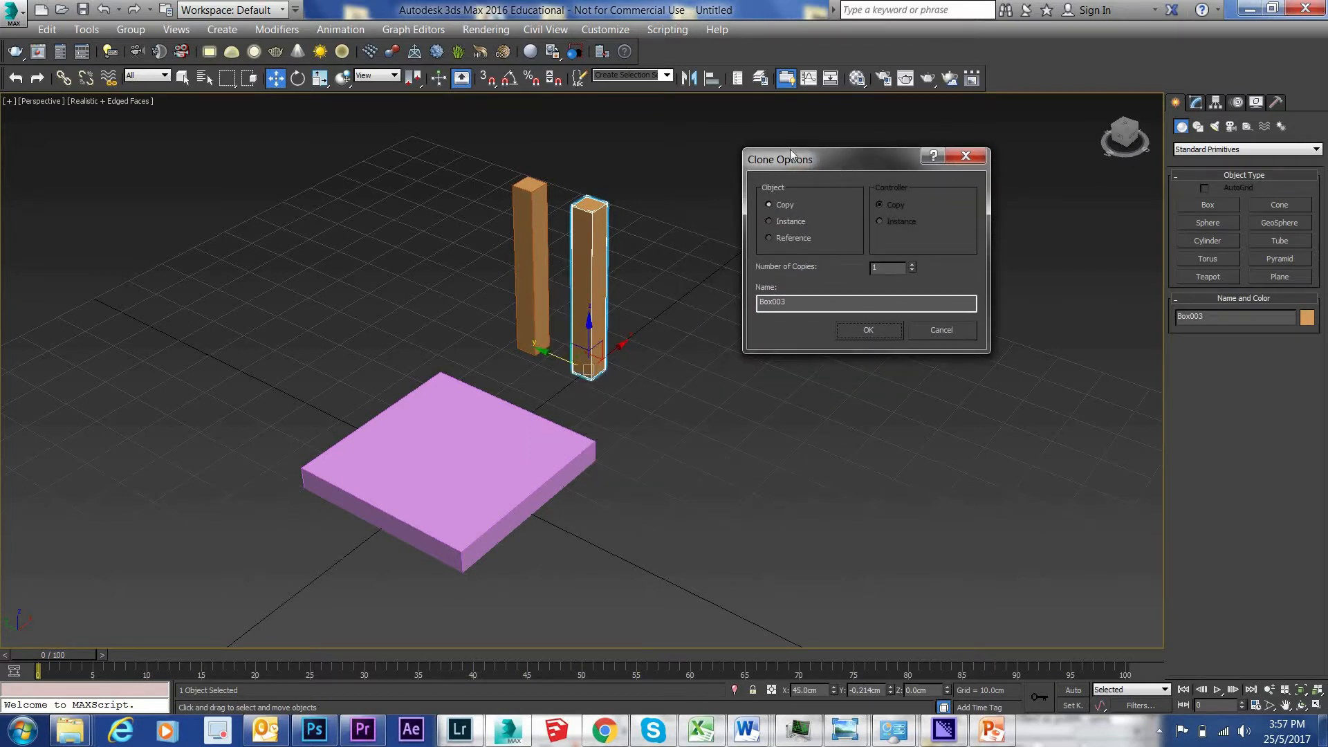
left_click_drag(785, 160, 686, 159)
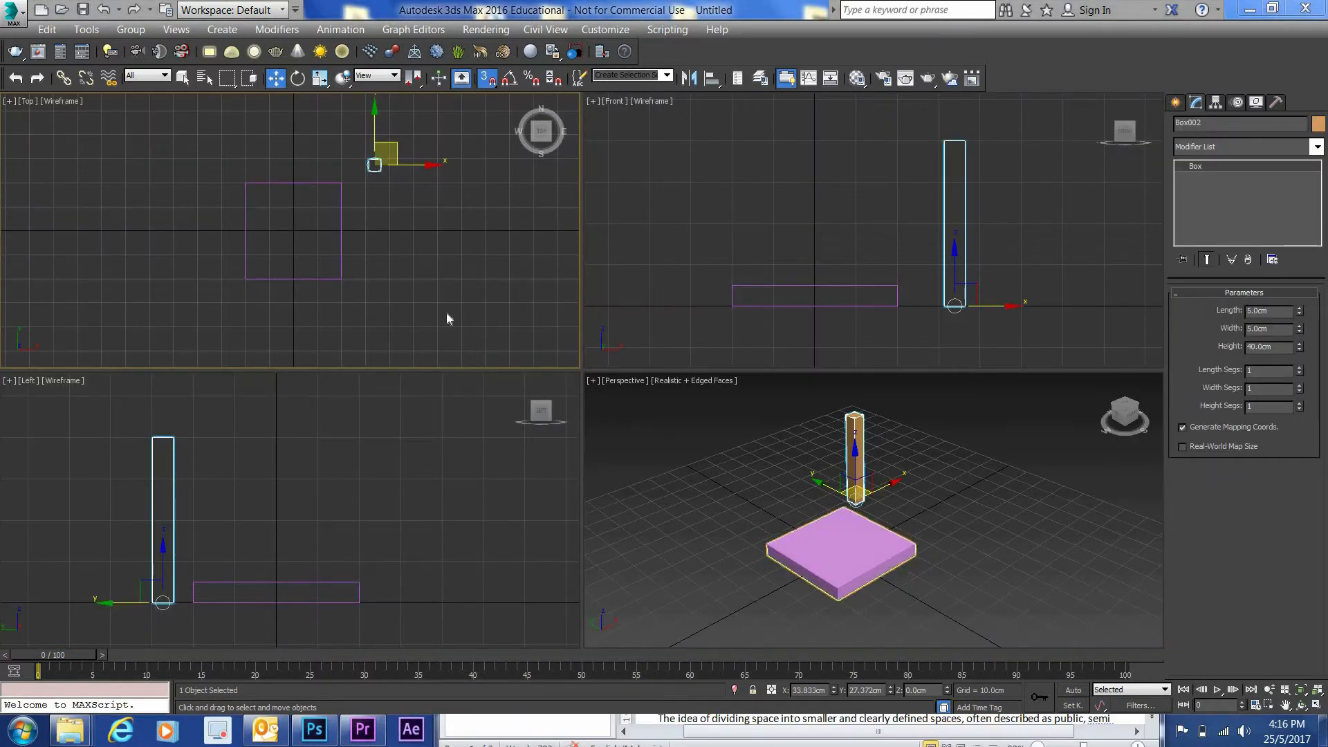
Clone the post along the X axis in the maximized Top view as three instances about 12 cm apart
scroll(384, 249, "up", 3)
middle_click_drag(386, 261, 355, 280)
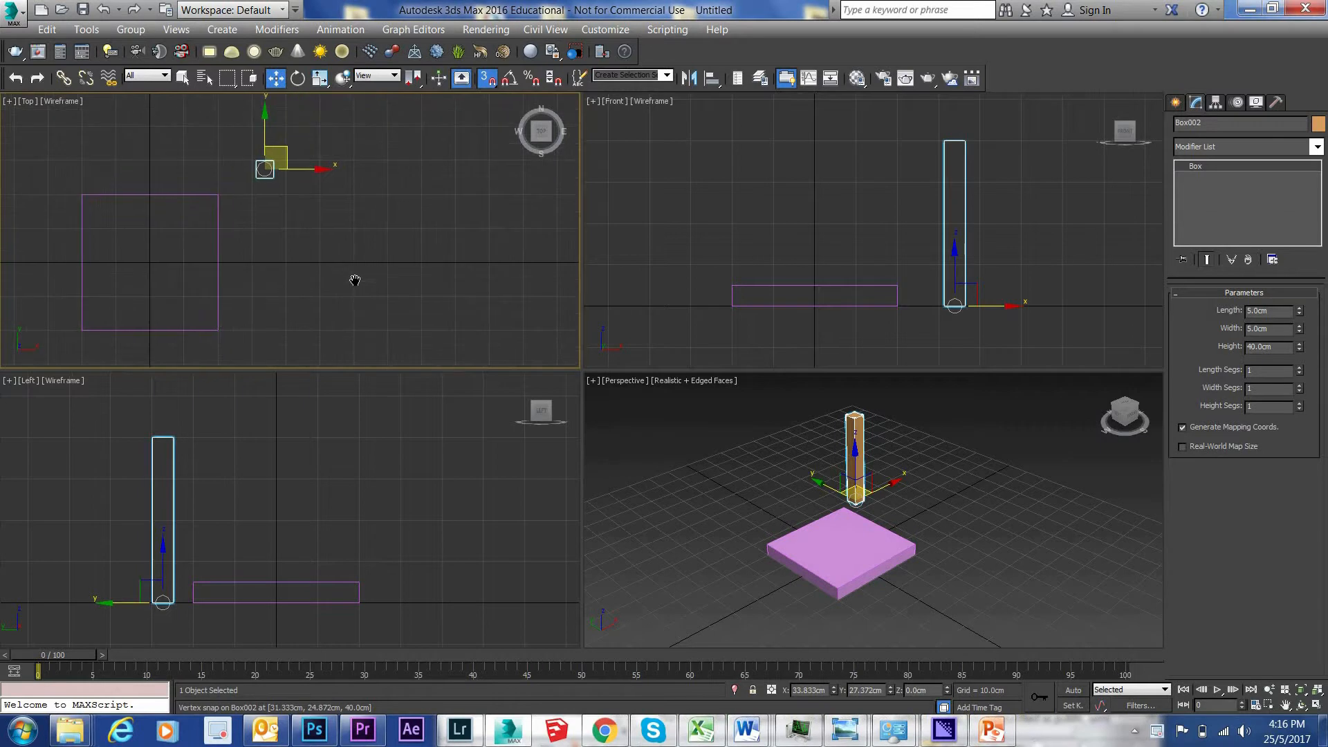
scroll(896, 509, "up", 3)
middle_click_drag(960, 496, 919, 507)
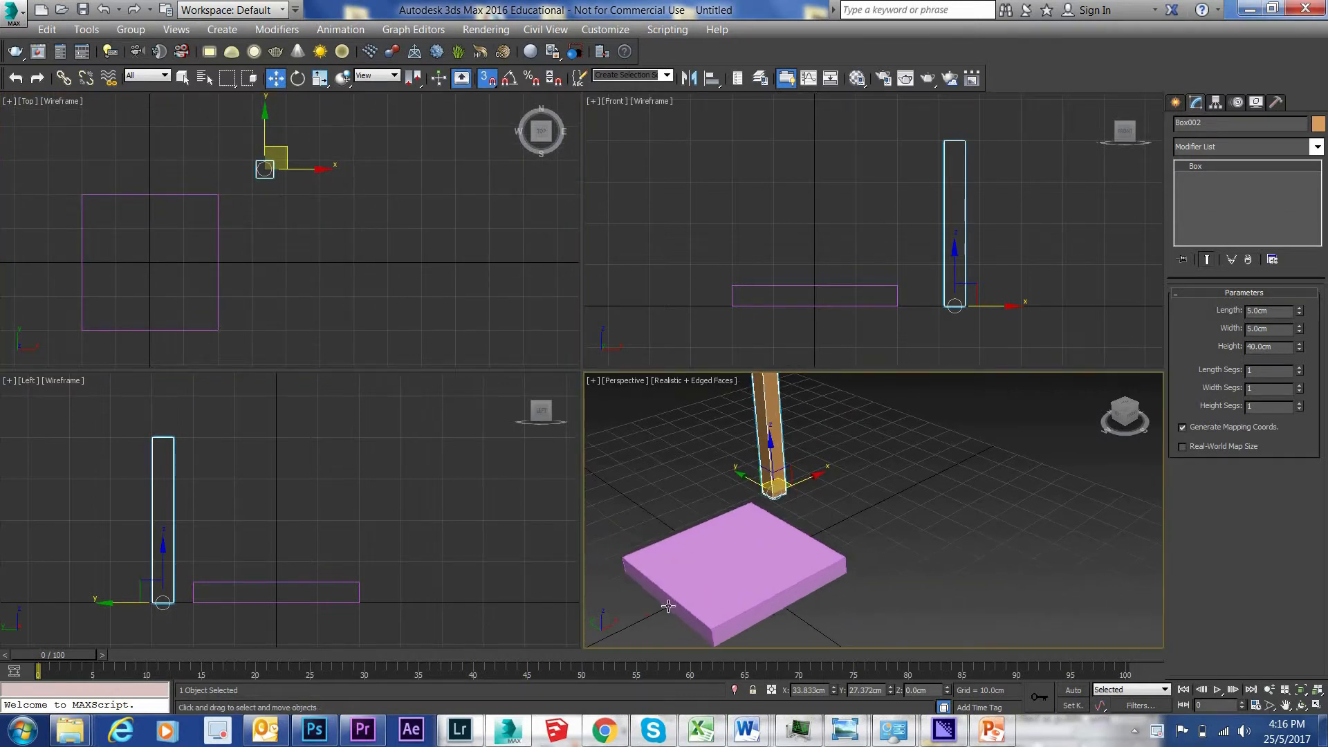
left_click(867, 393)
left_click(769, 422)
key("alt+w")
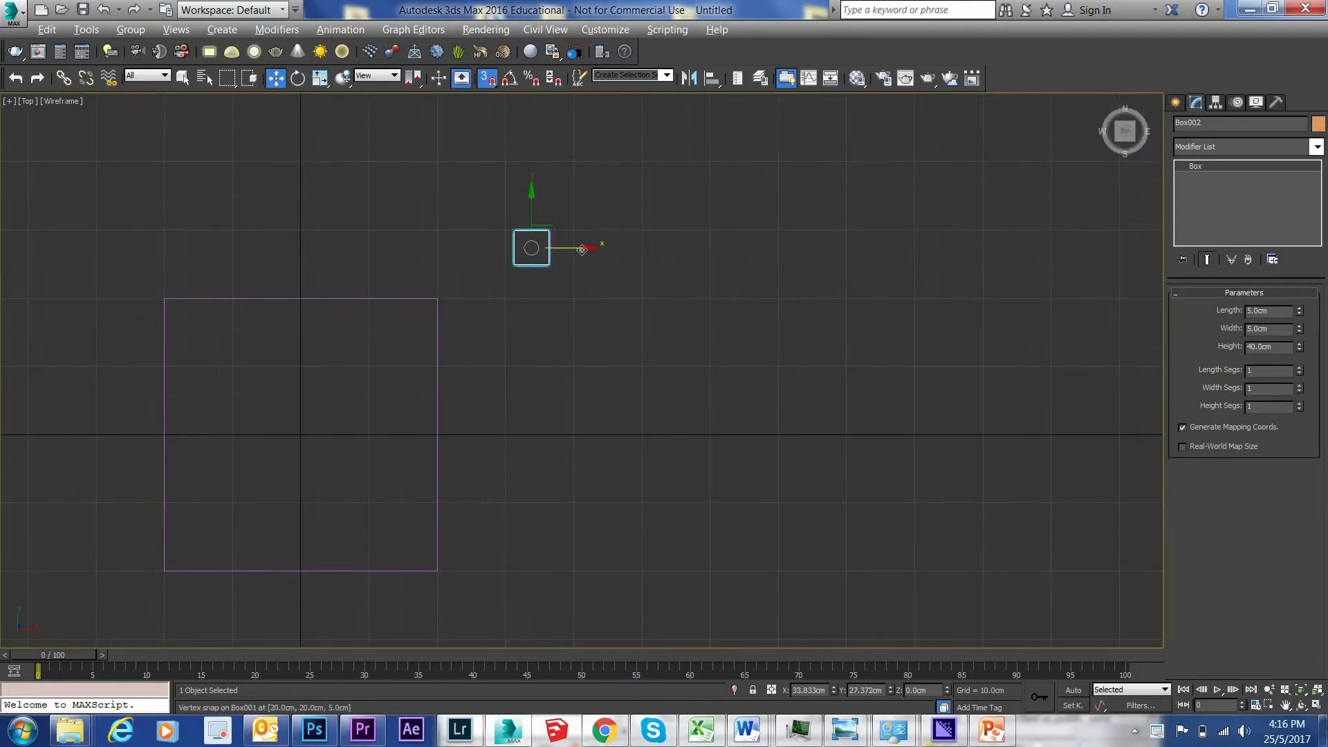
left_click_drag(581, 249, 604, 264, "shift")
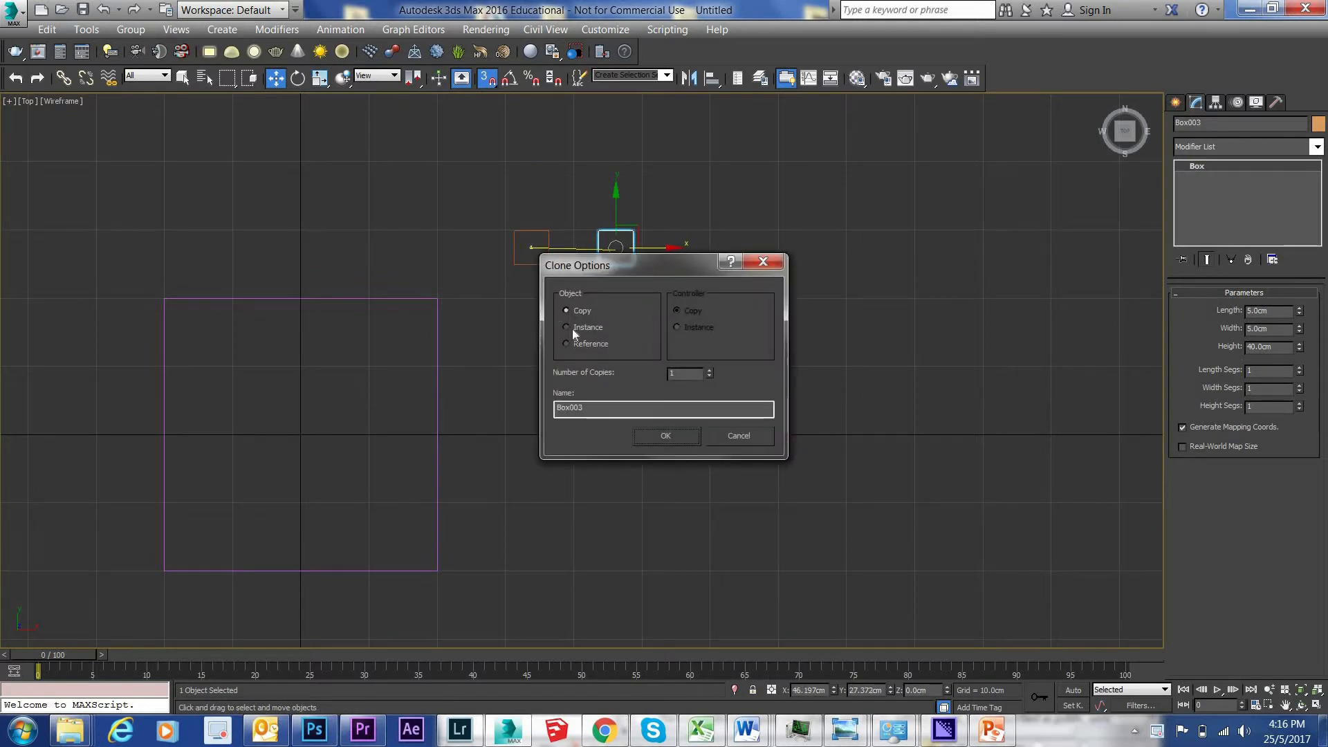
mouse_move(583, 266)
left_mouse_down()
mouse_move(814, 141)
mouse_move(797, 138)
left_mouse_up()
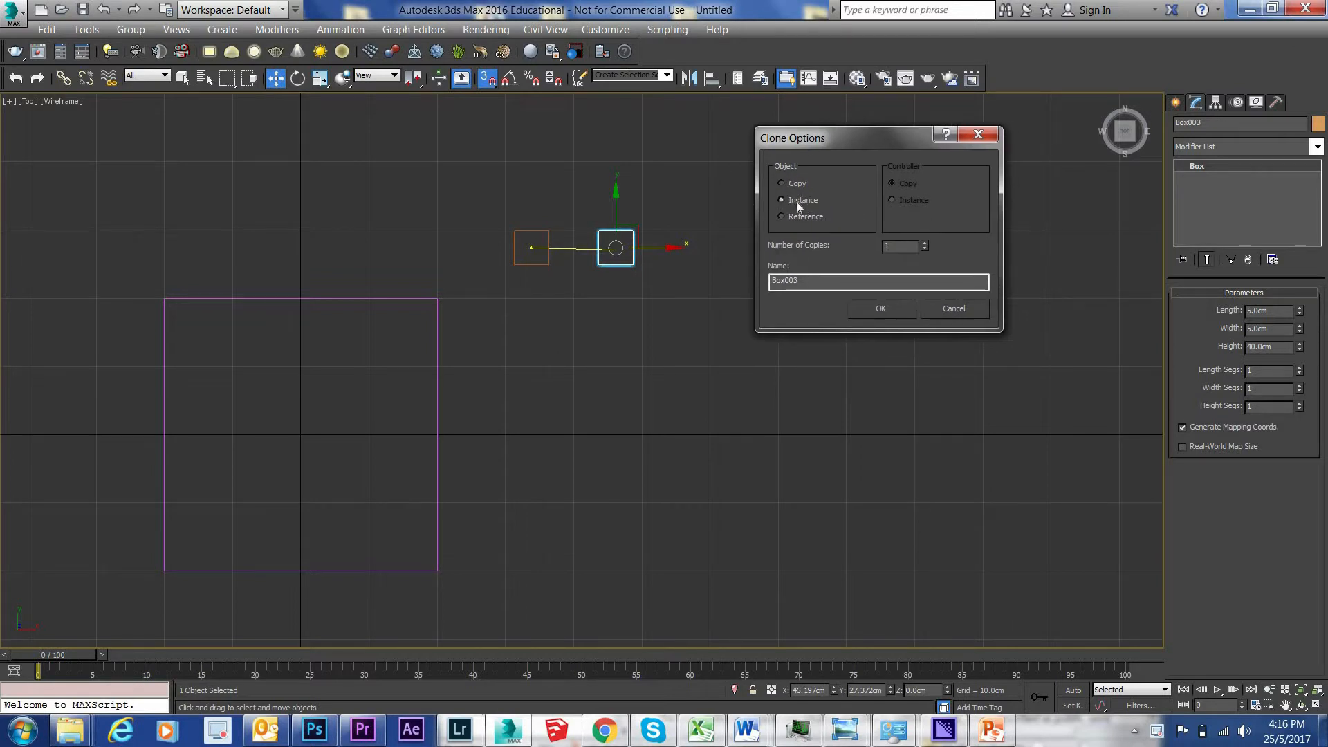
left_click(925, 244)
left_click(883, 308)
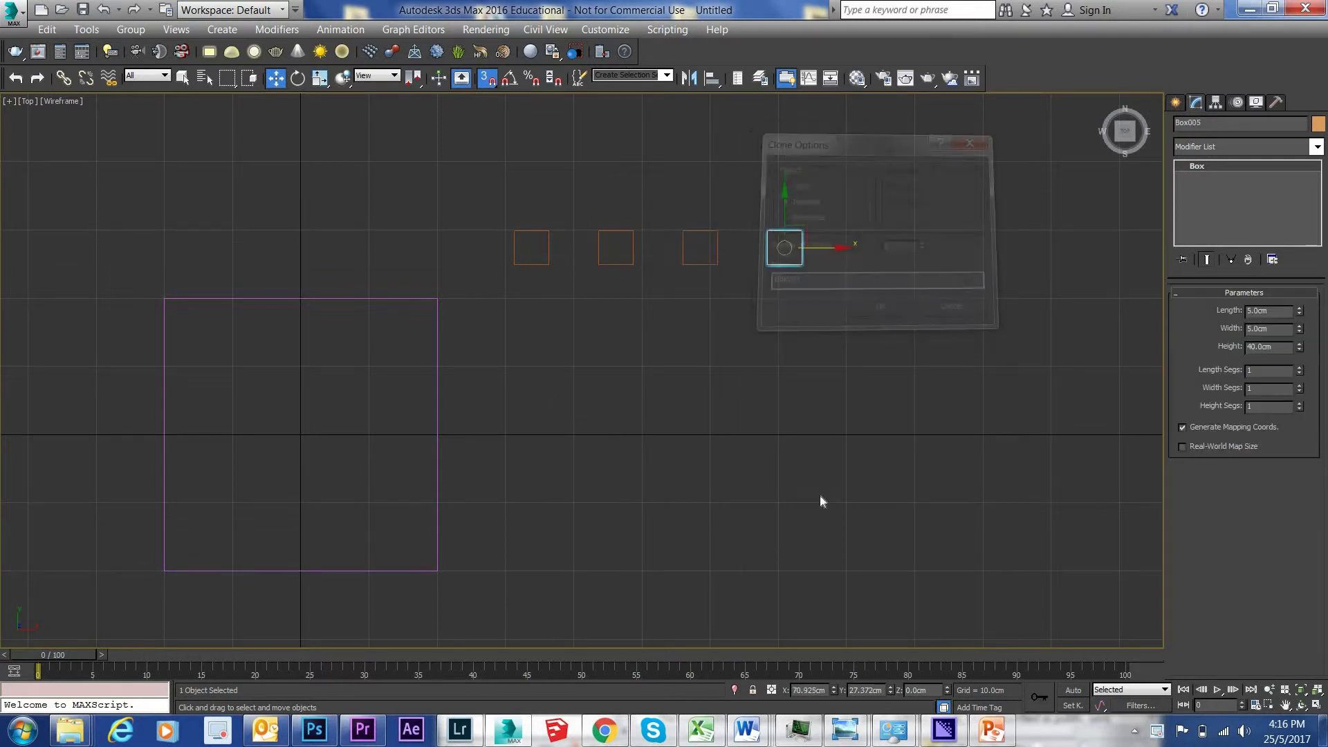
left_click(801, 394)
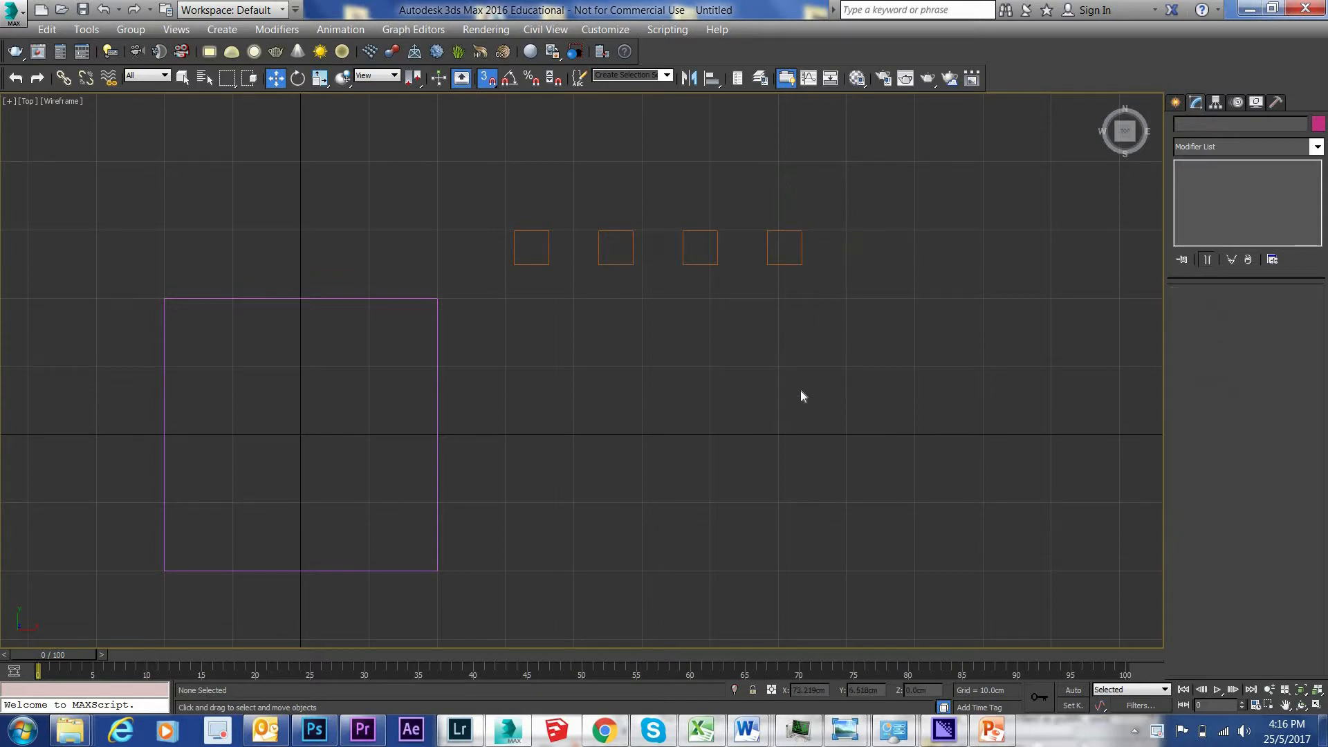
Test the instance link in the maximized Perspective view by lowering the first post's height to 37.6 cm and restoring it to 40 cm
key("alt+w")
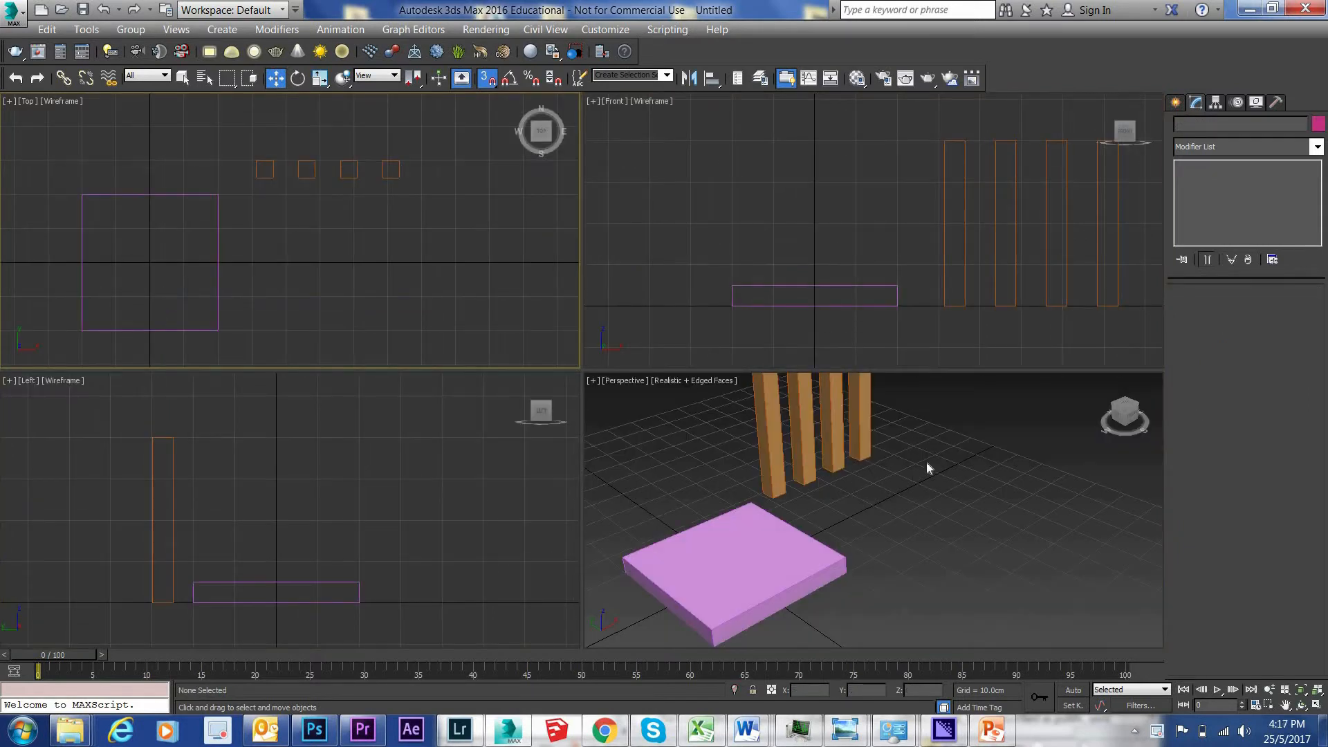
scroll(896, 487, "down", 5)
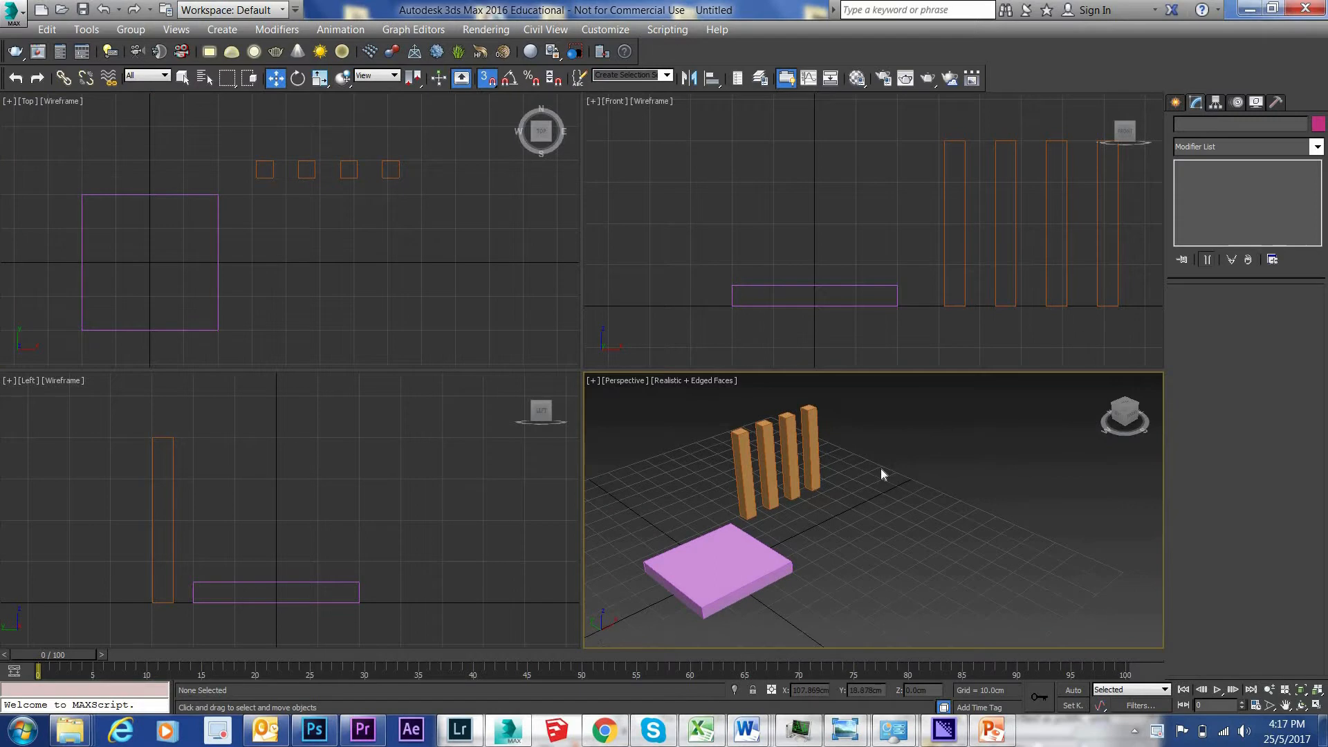
key("alt+w")
middle_click_drag(591, 339, 632, 332)
left_click(446, 332)
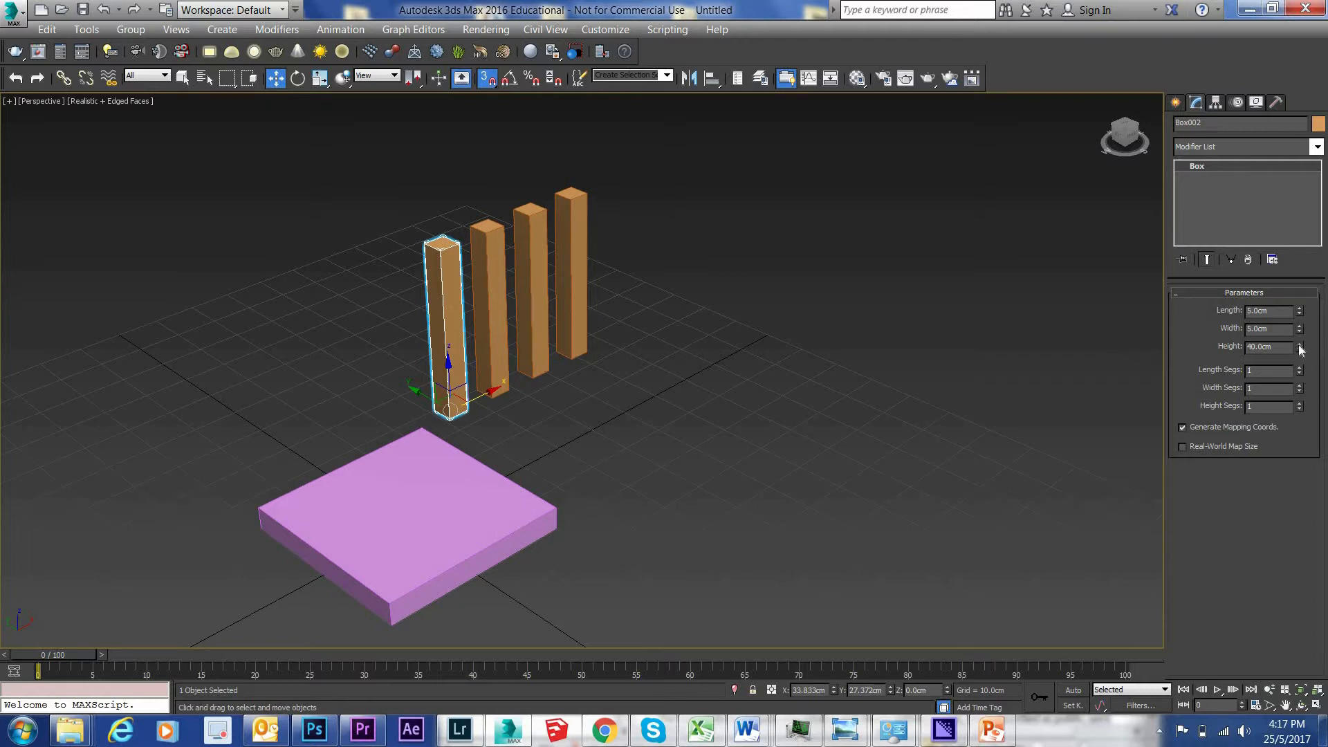
mouse_move(1300, 350)
left_mouse_down()
mouse_move(1304, 304)
mouse_move(1309, 360)
mouse_move(1306, 290)
mouse_move(1307, 352)
left_mouse_up()
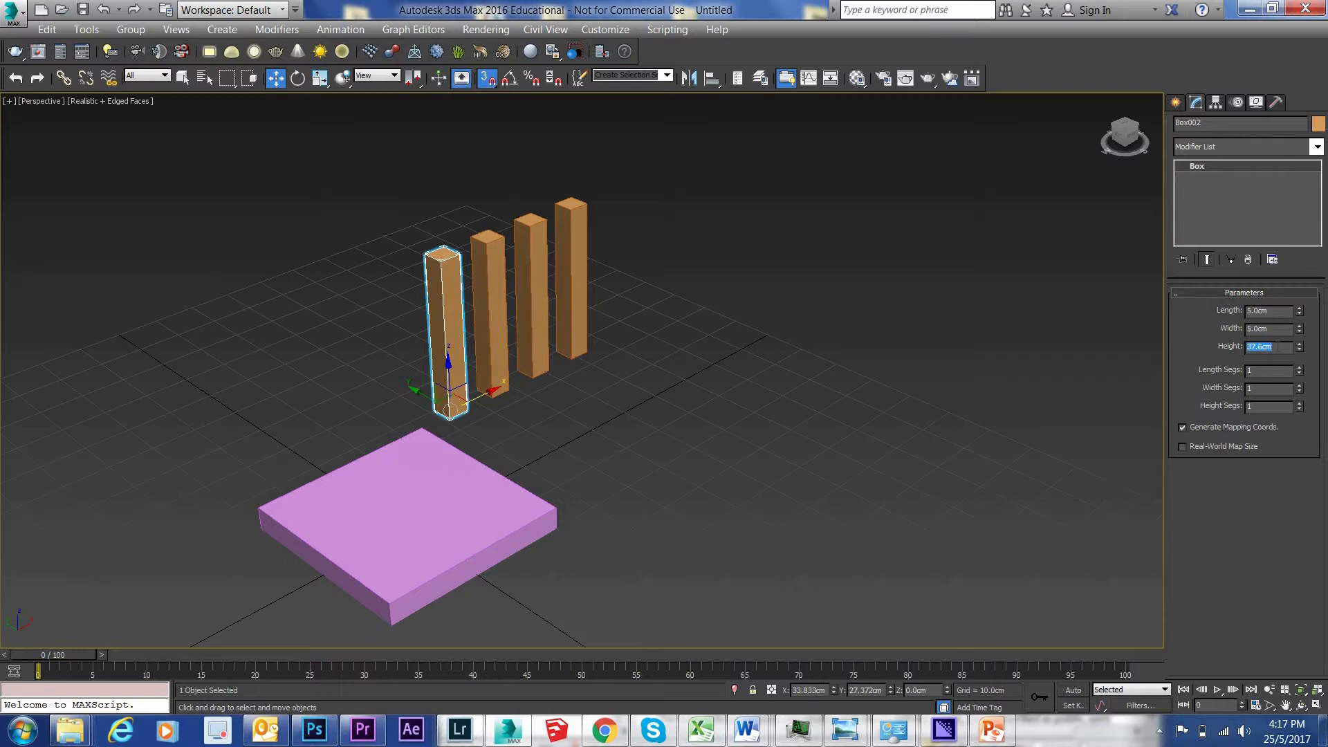
type("40")
key("Return")
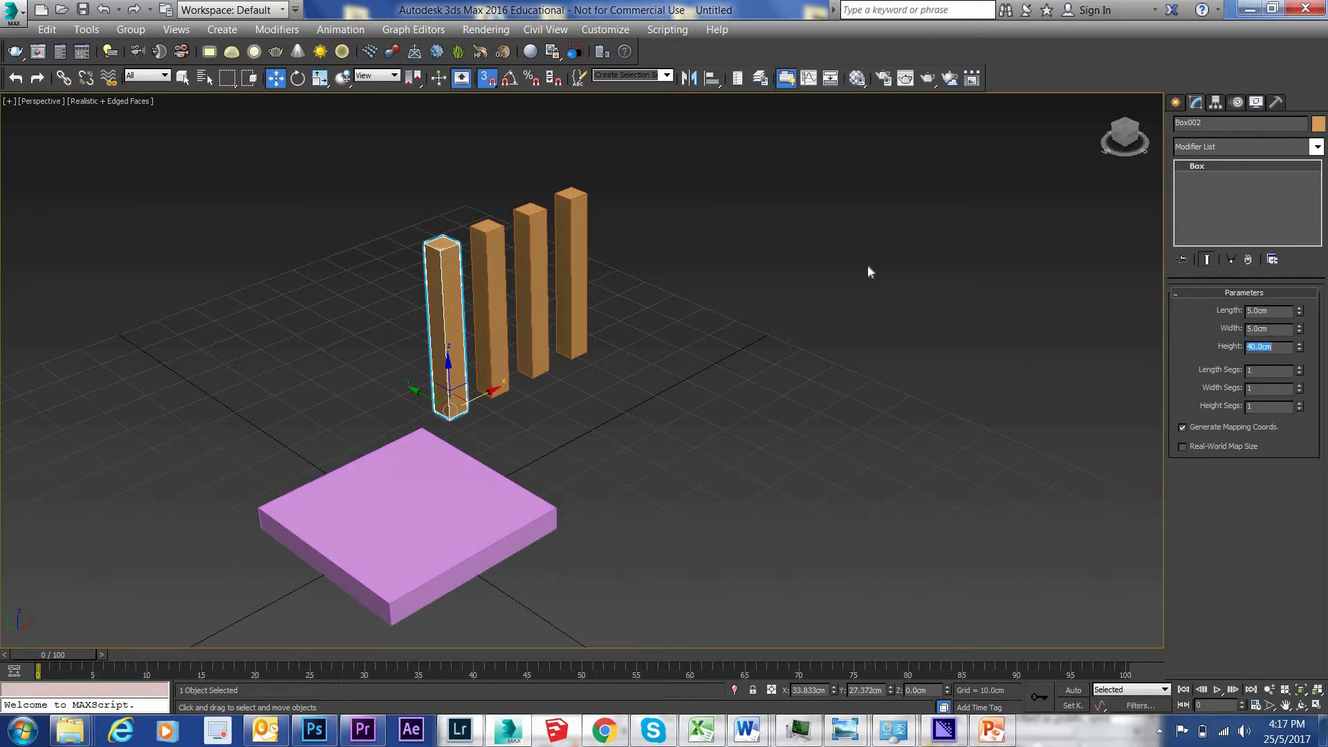
left_click(632, 289)
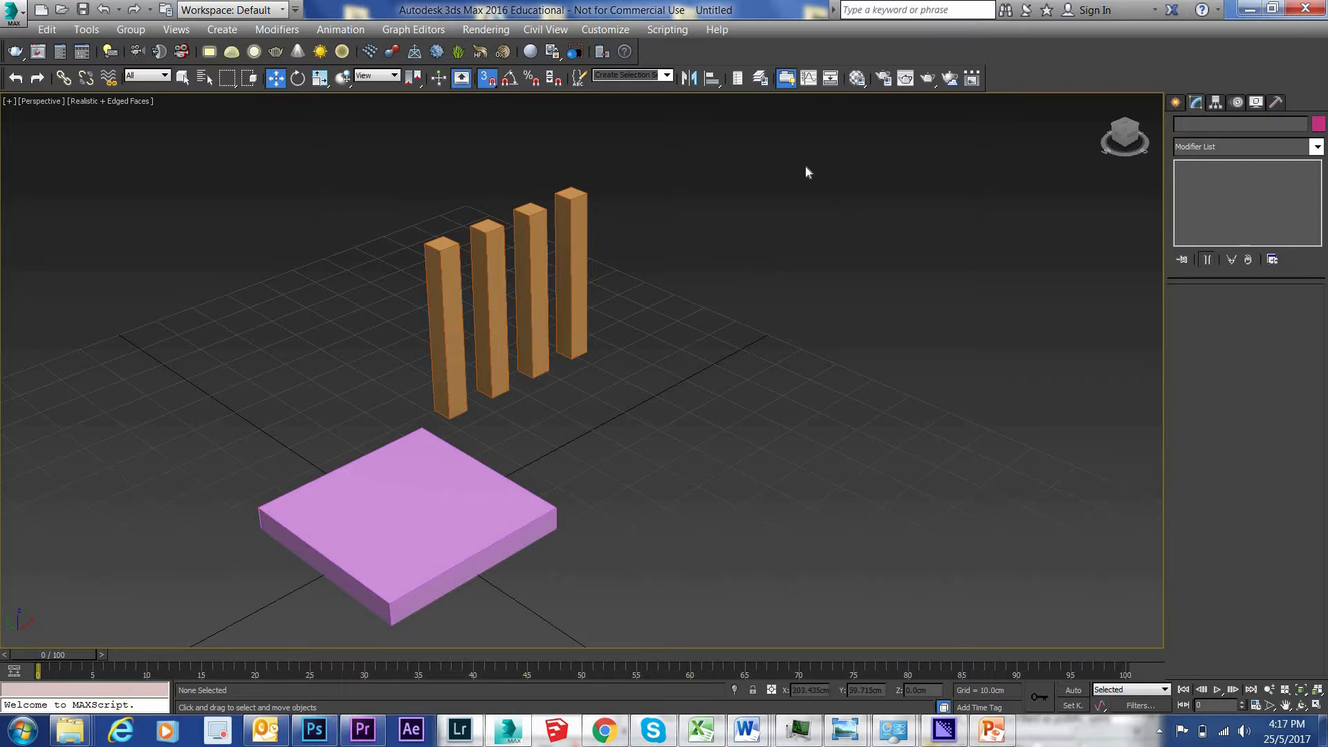
Select the first post and check in the grid and snap settings that Vertex snapping is enabled
left_click(449, 345)
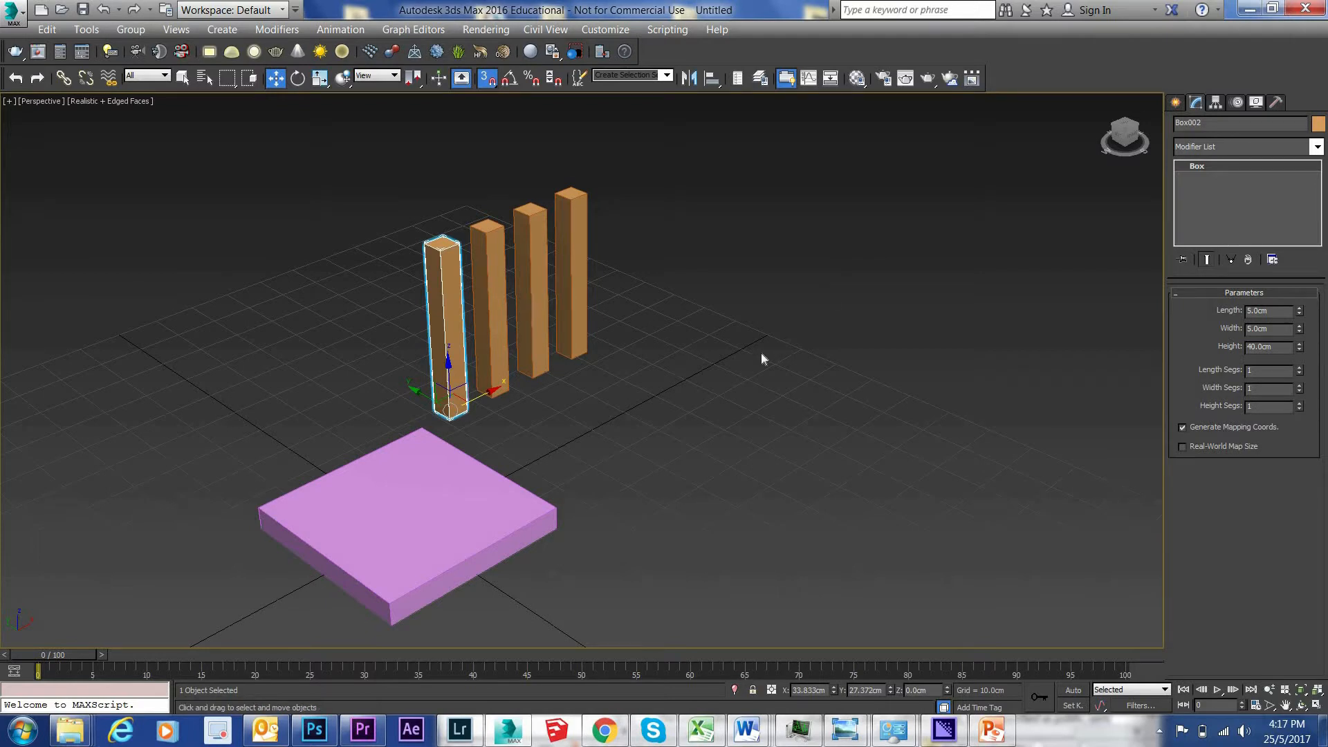
middle_click_drag(746, 351, 755, 317)
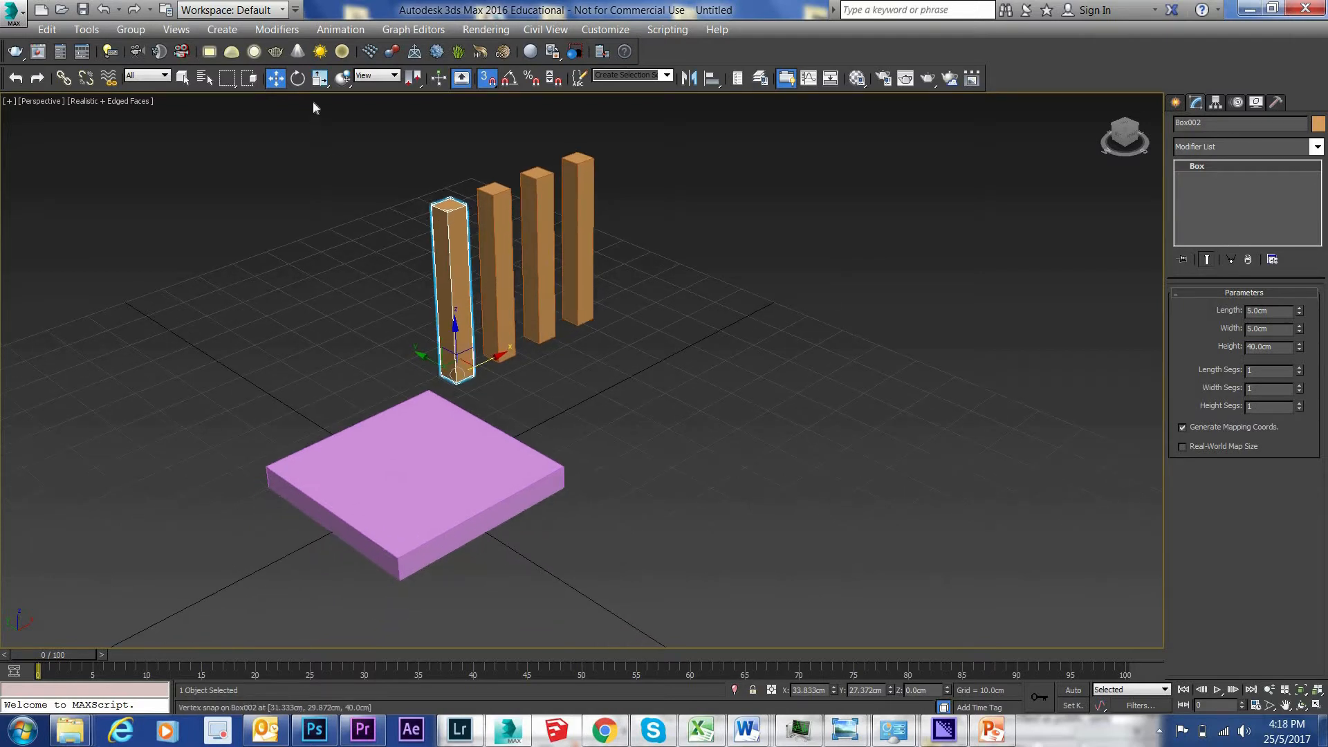
right_click(485, 79)
left_click(533, 261)
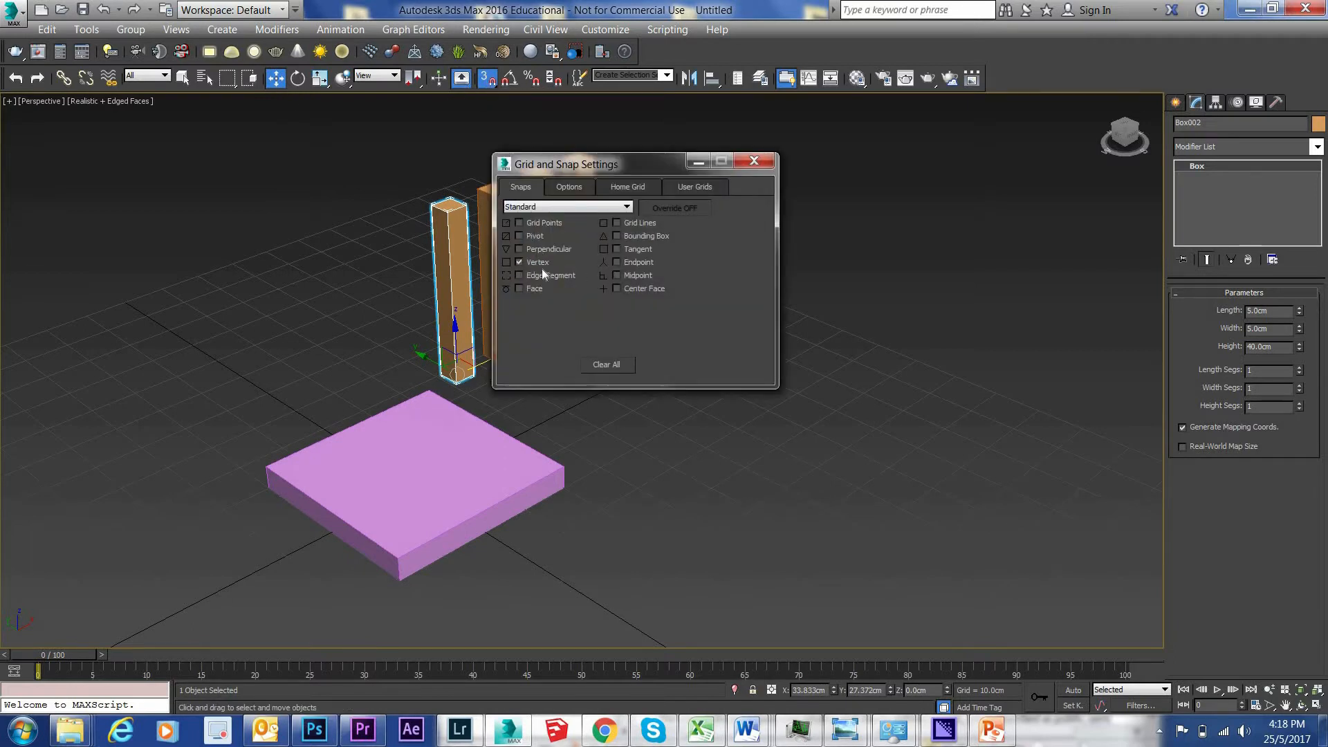
left_click(754, 160)
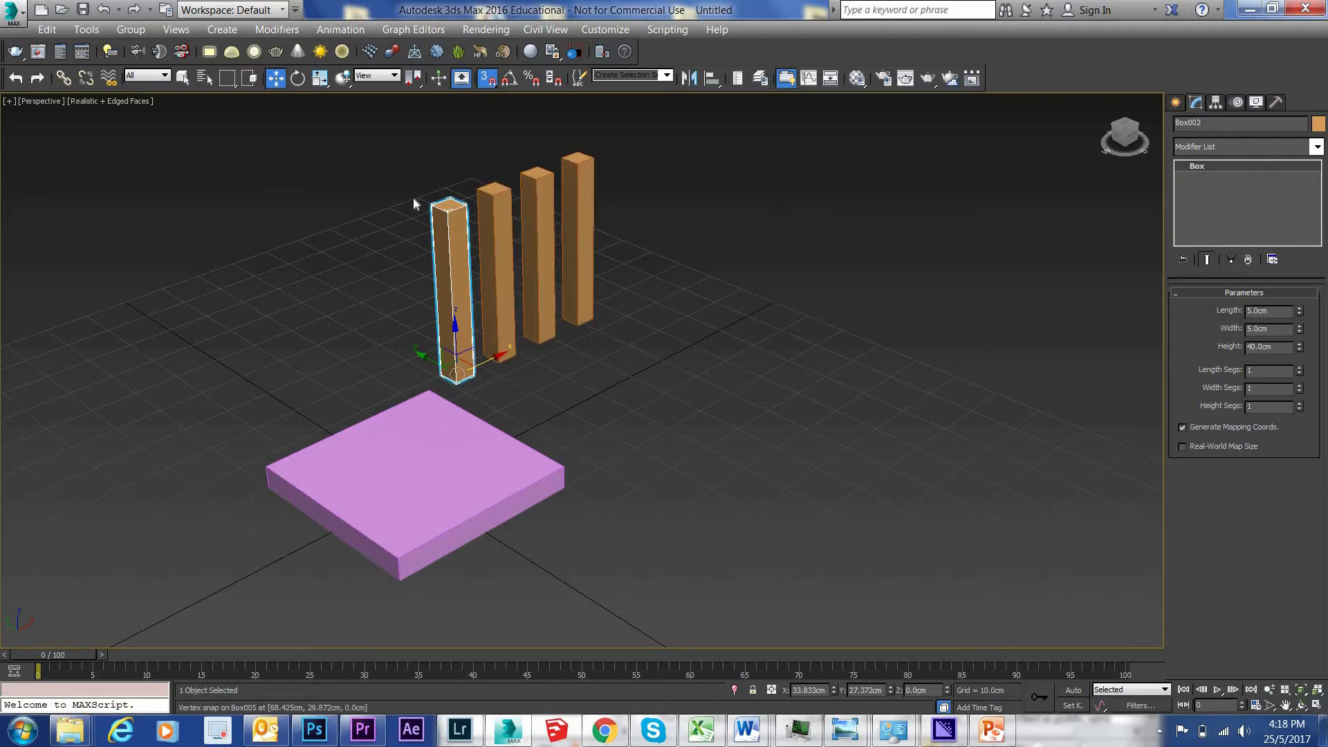
Move the first post with vertex snapping into the slab's back corner, at X 17.5, Y 17.5, Z -35 cm, flush with the slab's top
middle_click_drag(380, 251, 351, 264)
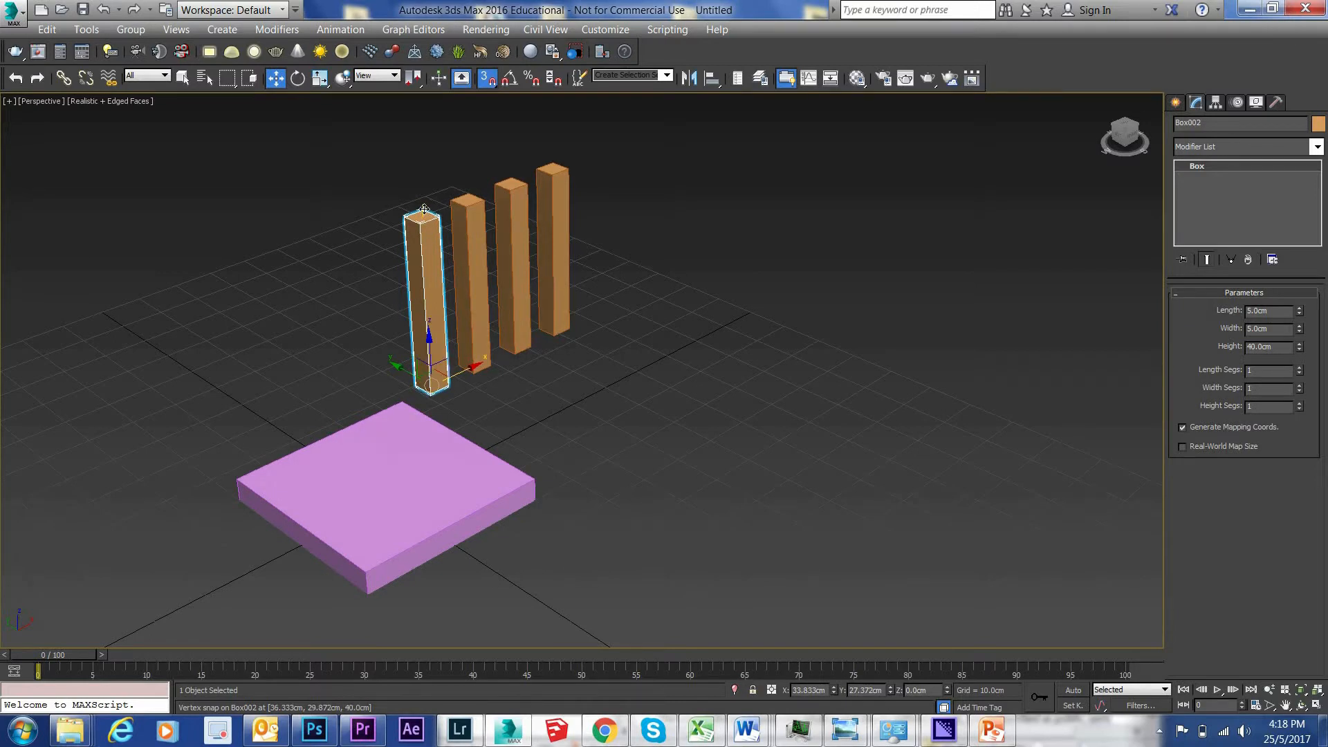
left_click_drag(411, 328, 309, 359)
left_click_drag(302, 441, 458, 388)
scroll(458, 388, "up", 4)
middle_click_drag(465, 380, 577, 380)
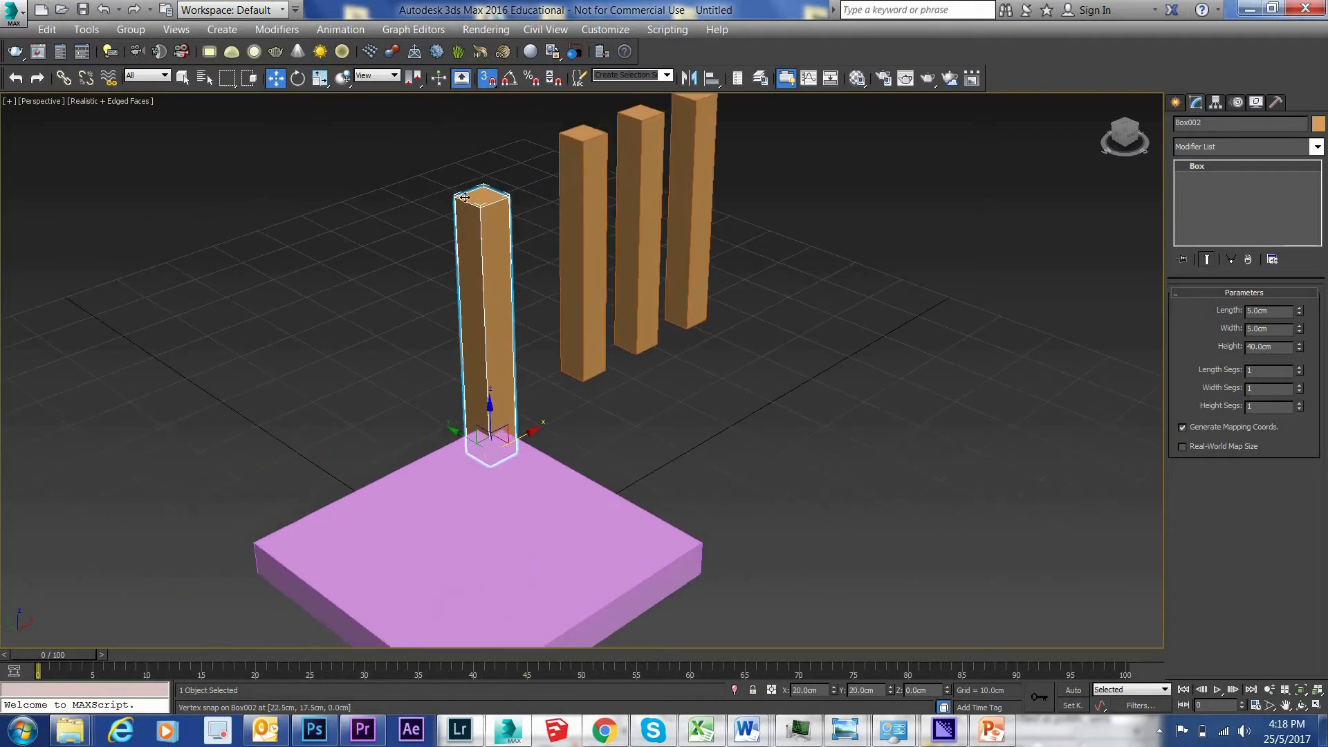
left_click_drag(483, 188, 489, 423)
Snap the second post by its top vertex into the slab corner at X -20, Y 20 cm, flush with the slab's top
middle_click_drag(523, 404, 460, 370)
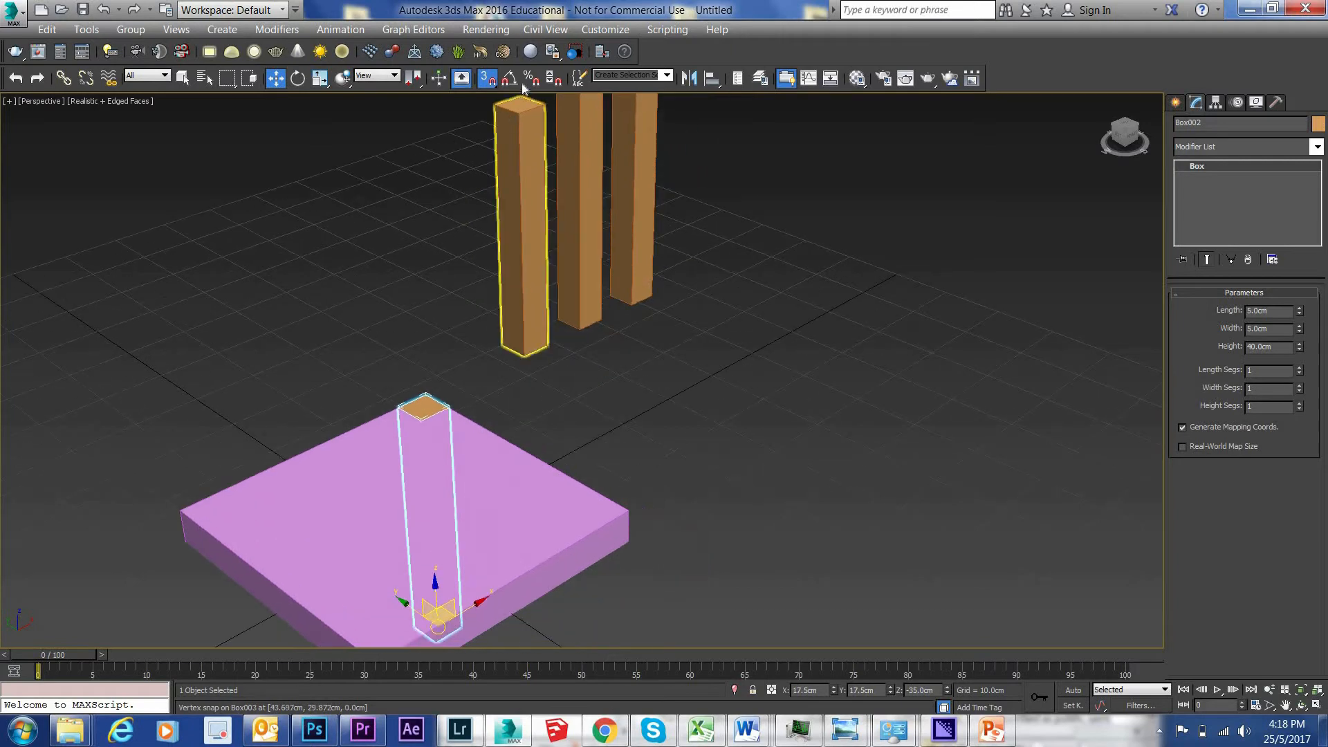
middle_click_drag(517, 149, 505, 189)
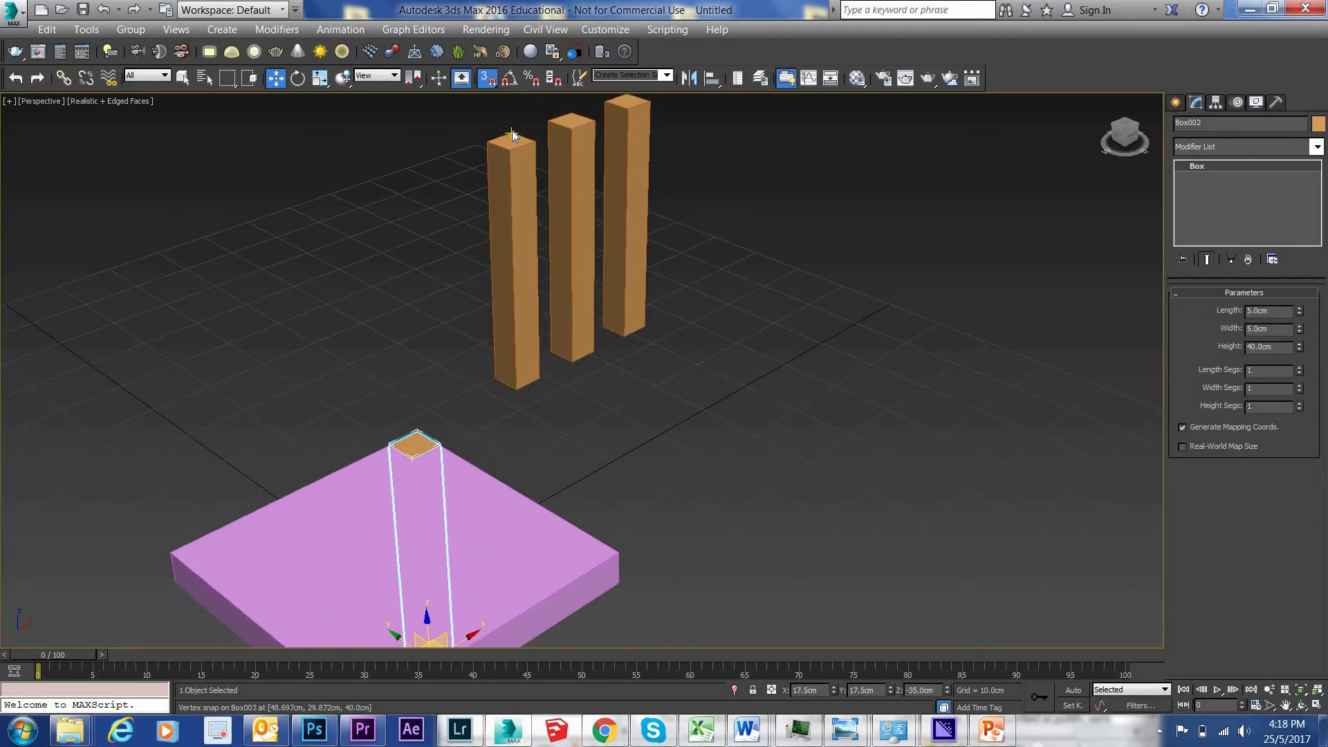
left_click(512, 133)
left_click_drag(514, 134, 173, 551)
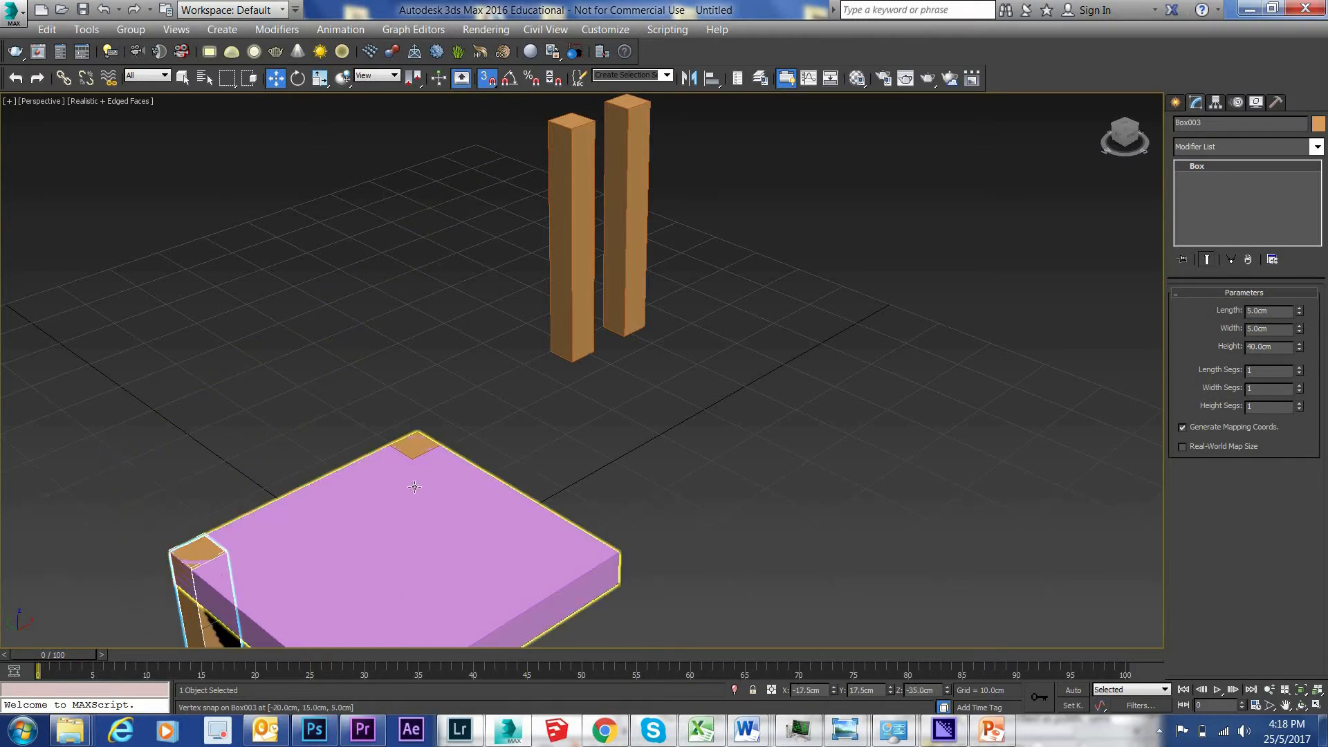
Snap the third post by its top vertex into the slab's front corner at X -20, Y -20 cm, flush with the slab's top
scroll(384, 494, "down", 3)
scroll(397, 465, "down", 3)
middle_click_drag(397, 466, 465, 371)
scroll(518, 223, "up", 2)
middle_click_drag(521, 224, 535, 141)
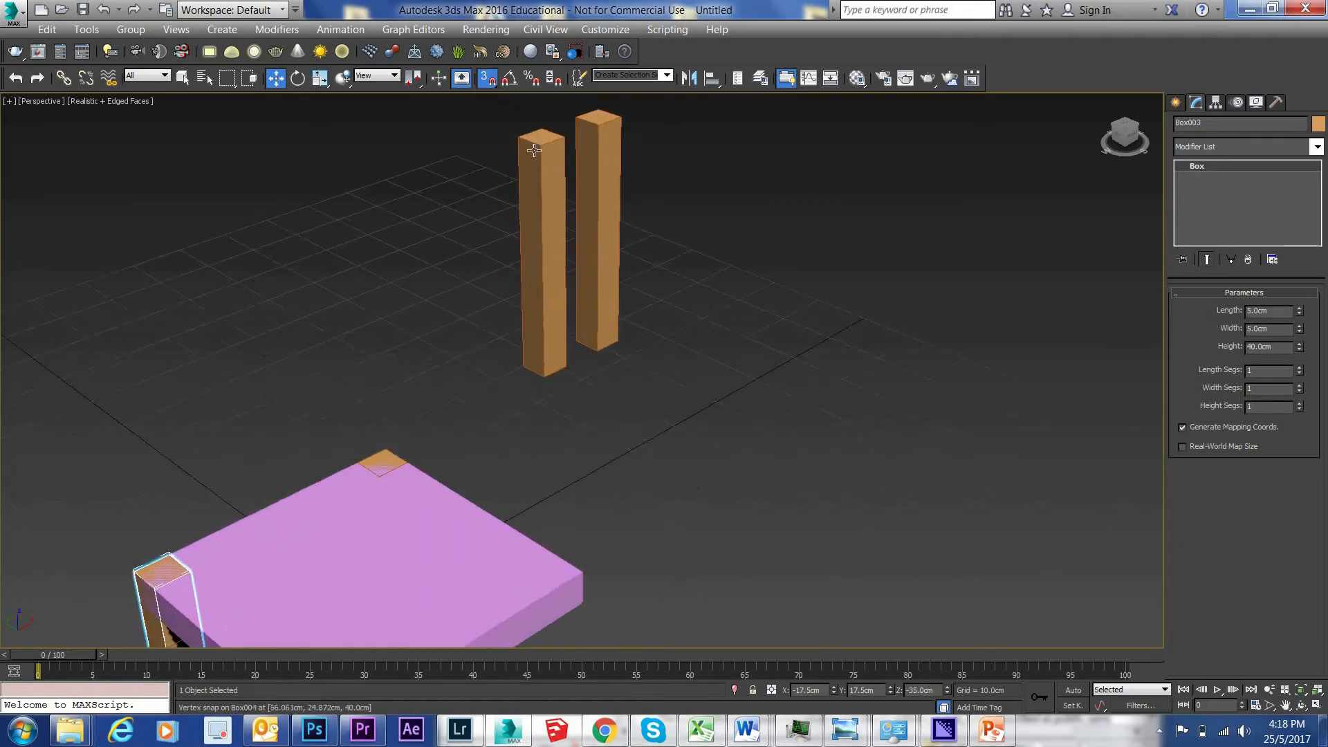
scroll(537, 141, "down", 1)
left_click_drag(538, 146, 404, 492)
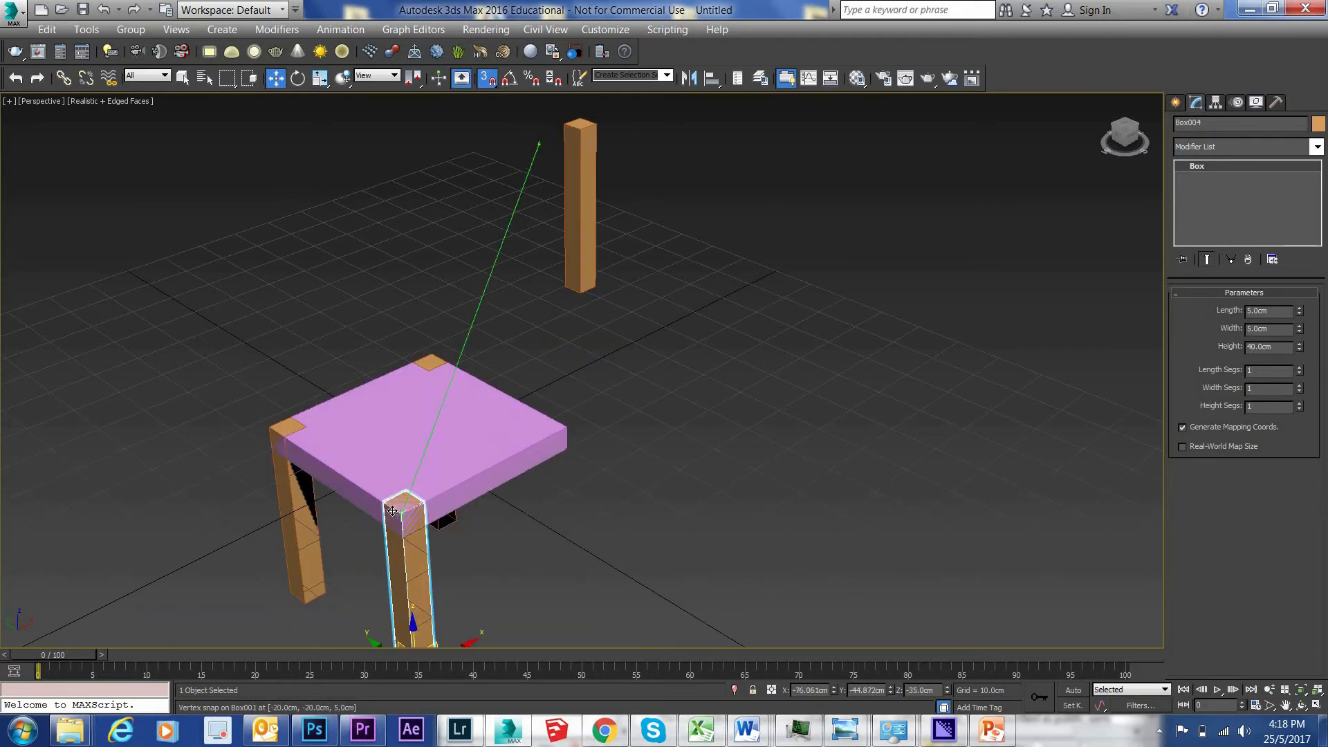
Snap the fourth post by its top vertex into the slab's remaining corner, frame the whole table and clear the selection
left_click_drag(599, 130, 571, 432)
middle_click_drag(625, 375, 806, 217)
scroll(759, 302, "up", 3)
middle_click_drag(794, 325, 893, 289)
left_click(832, 300)
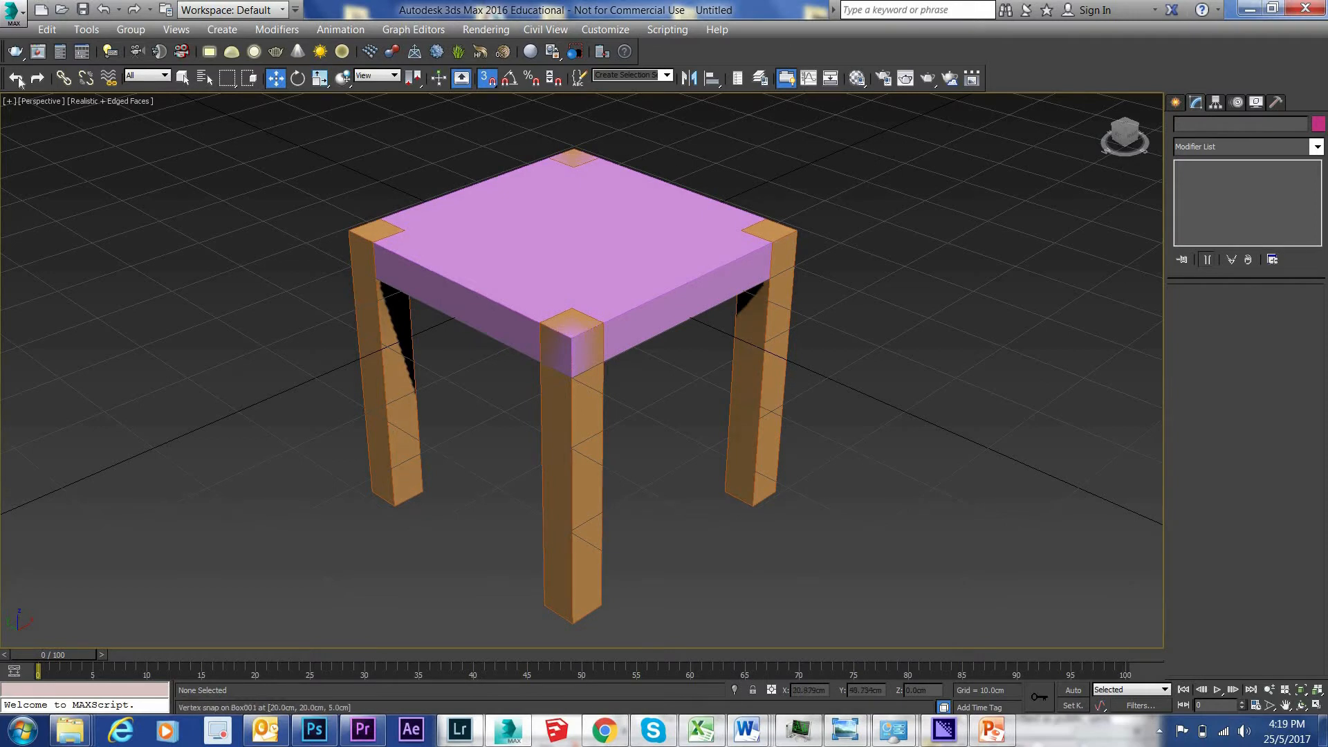
Save the scene as SideTable2 in the scenes folder
left_click(83, 10)
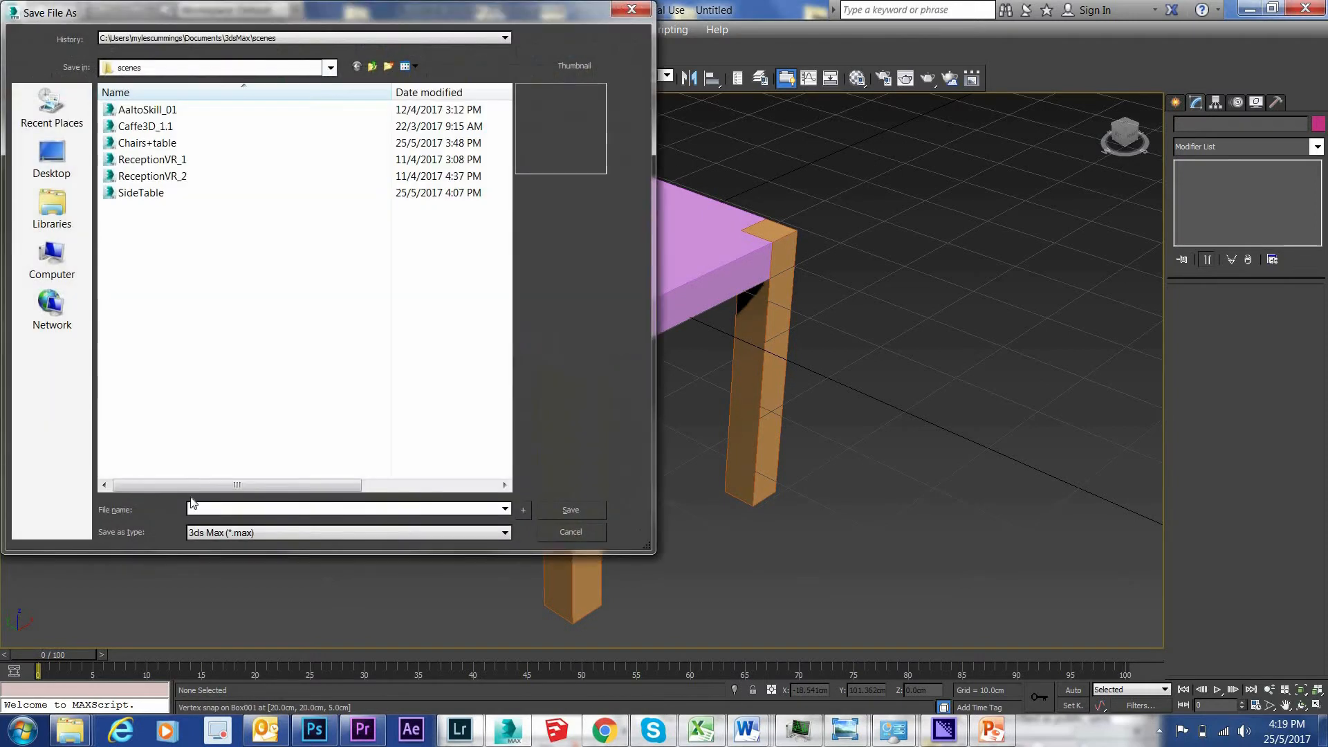
type("SideTa")
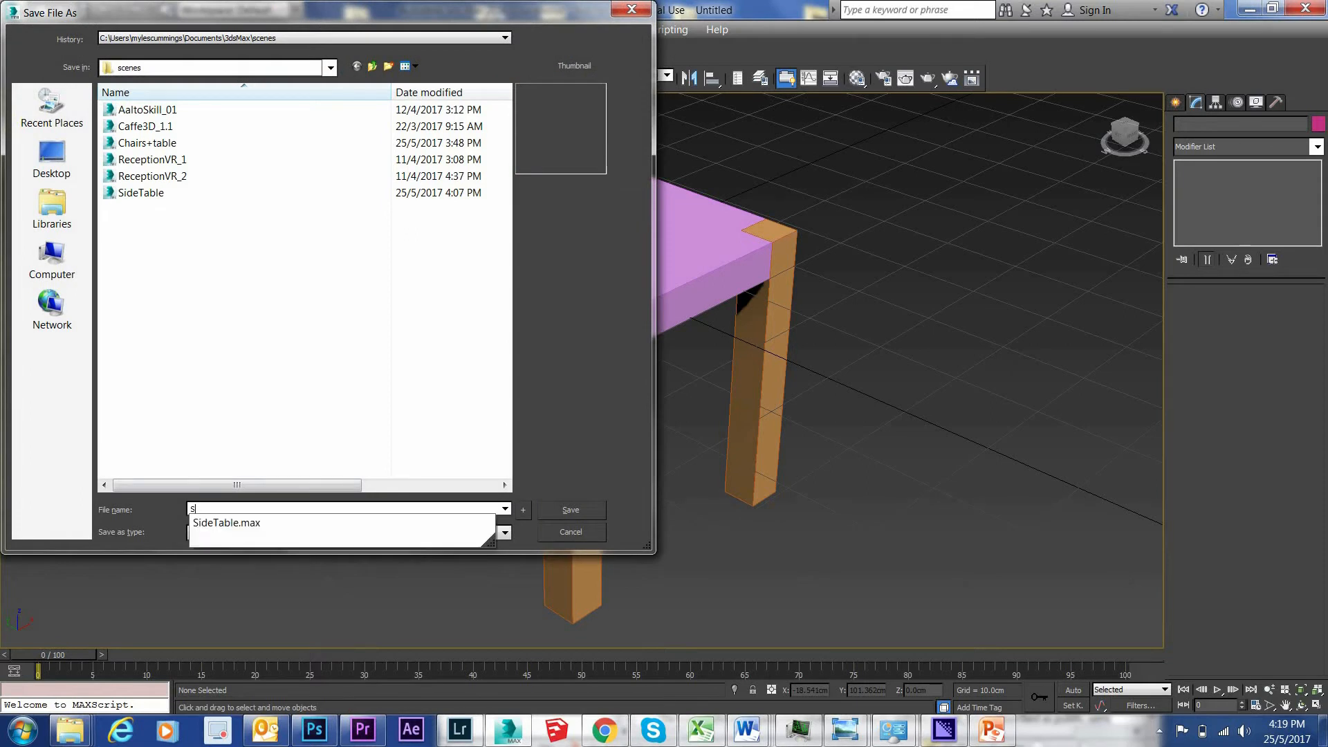
type("ble")
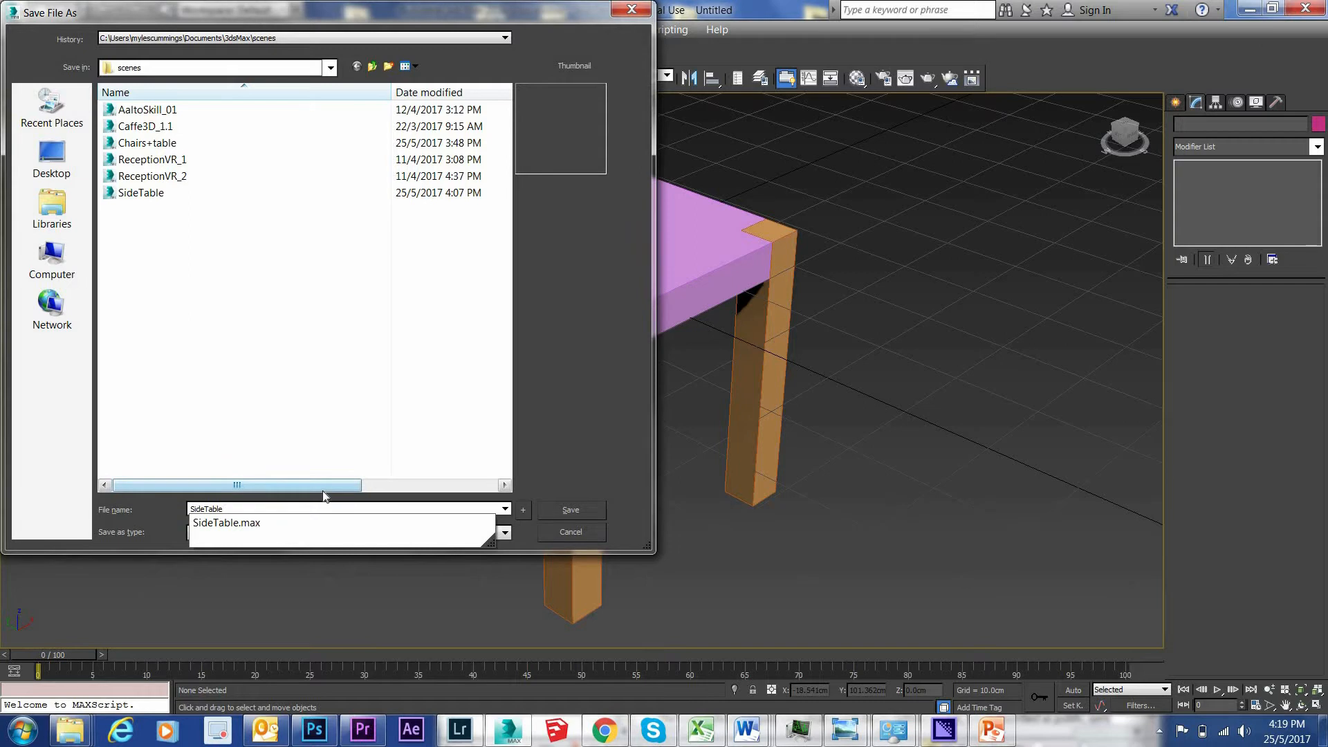
type("2")
left_click(570, 510)
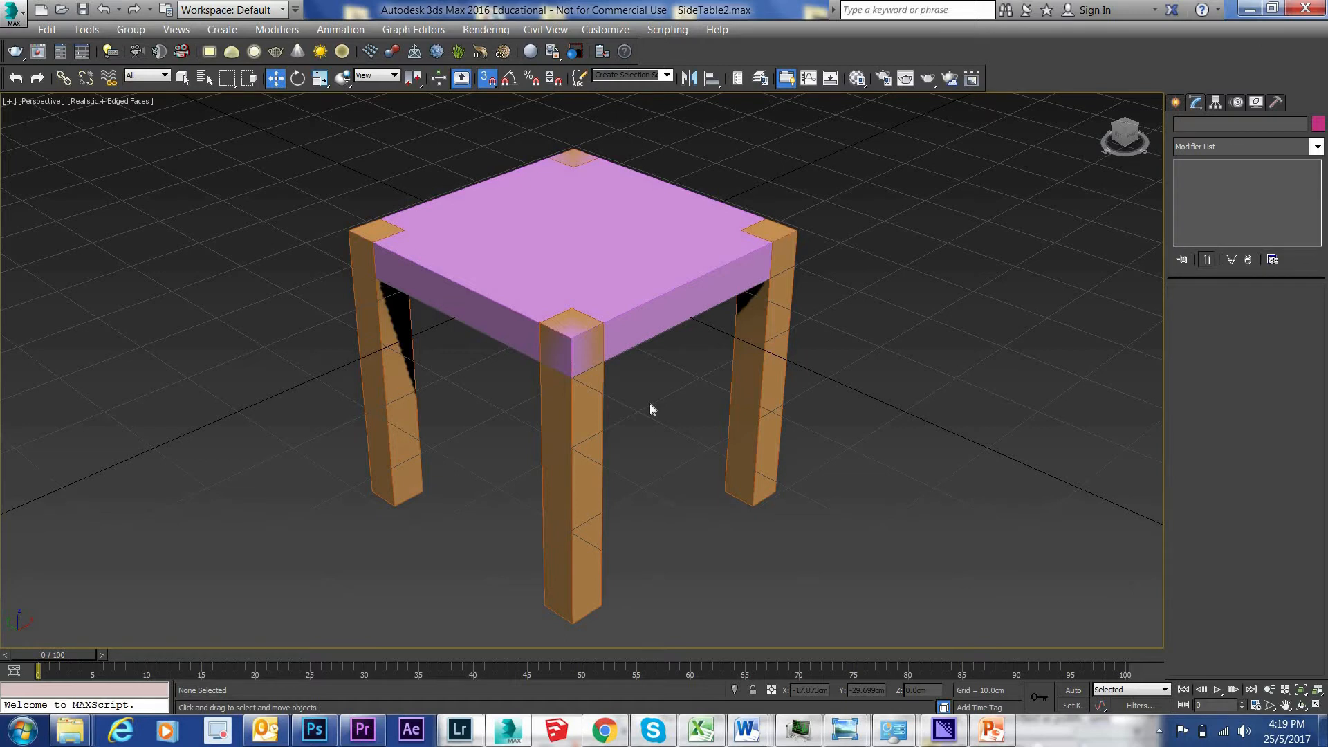
Examine the table from several angles and distances, checking how the legs meet the slab's corners
middle_click_drag(635, 397, 677, 405)
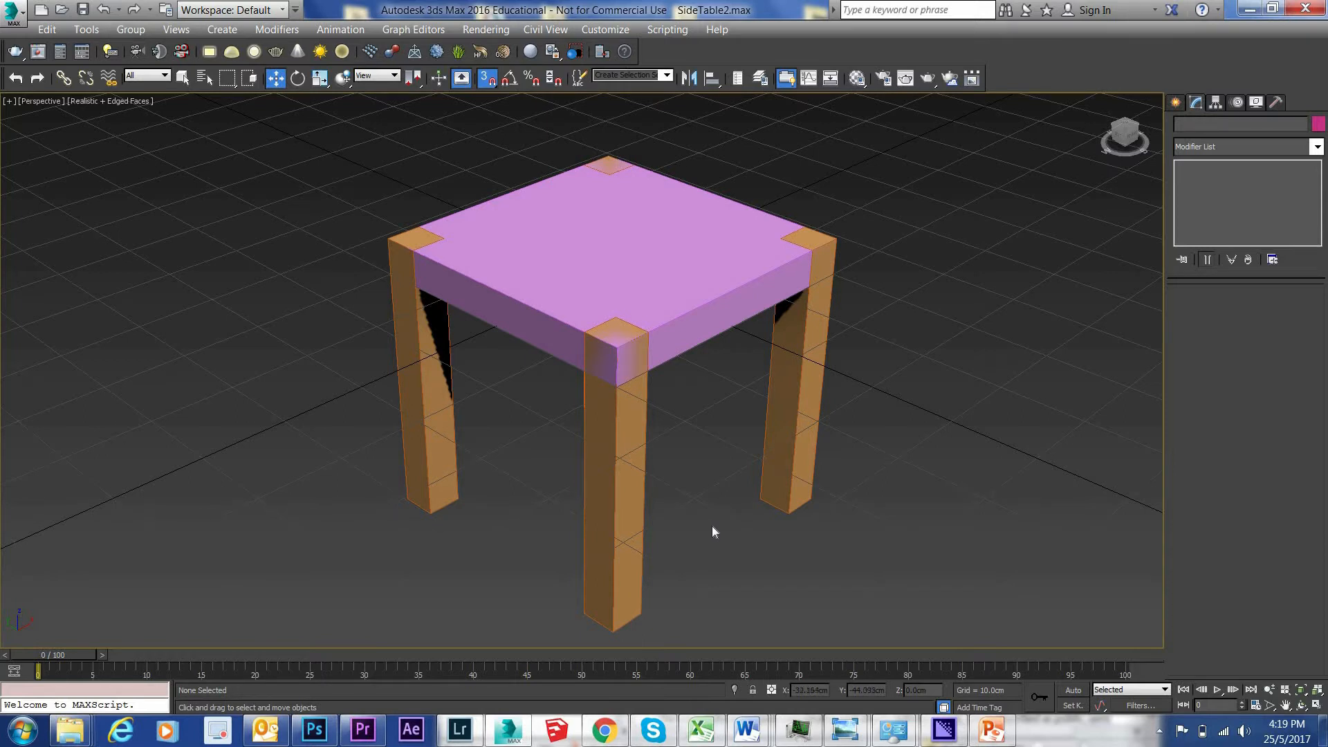
scroll(691, 522, "down", 5)
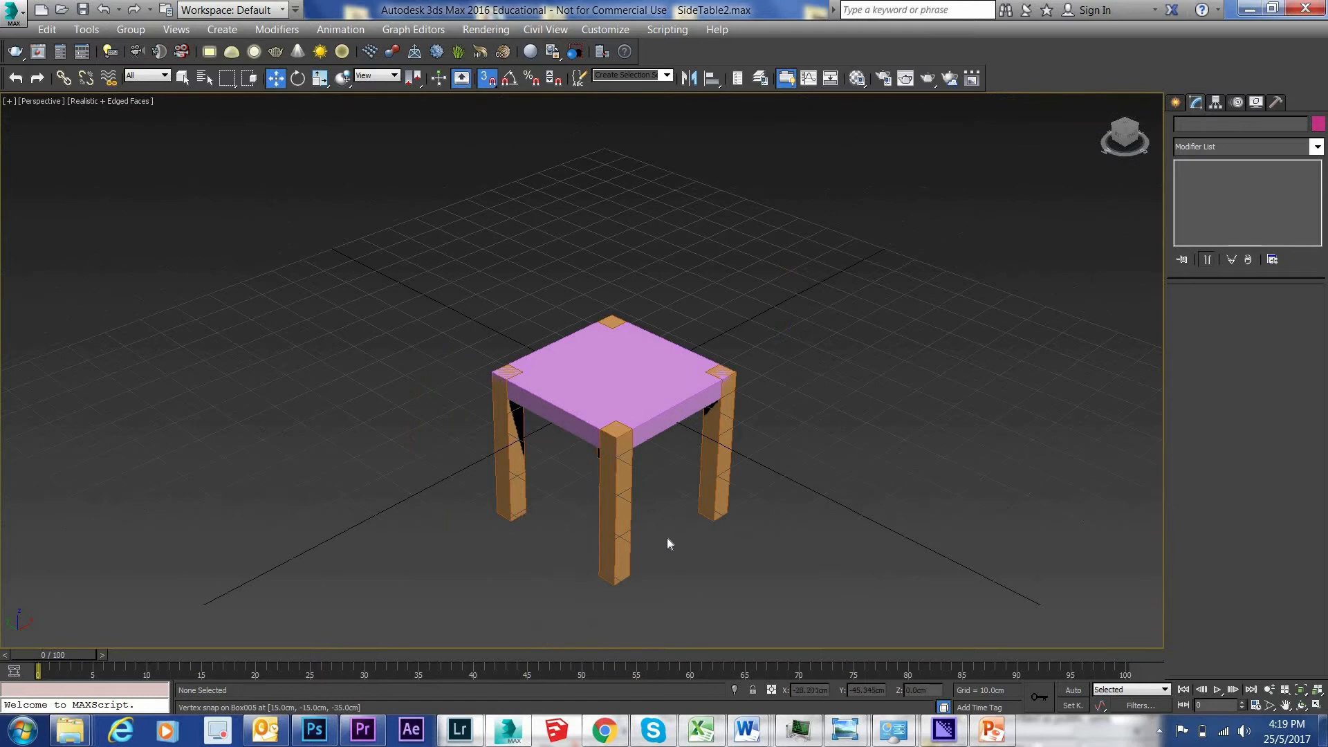
middle_click_drag(667, 538, 640, 495)
scroll(641, 496, "up", 5)
middle_click_drag(626, 374, 671, 437)
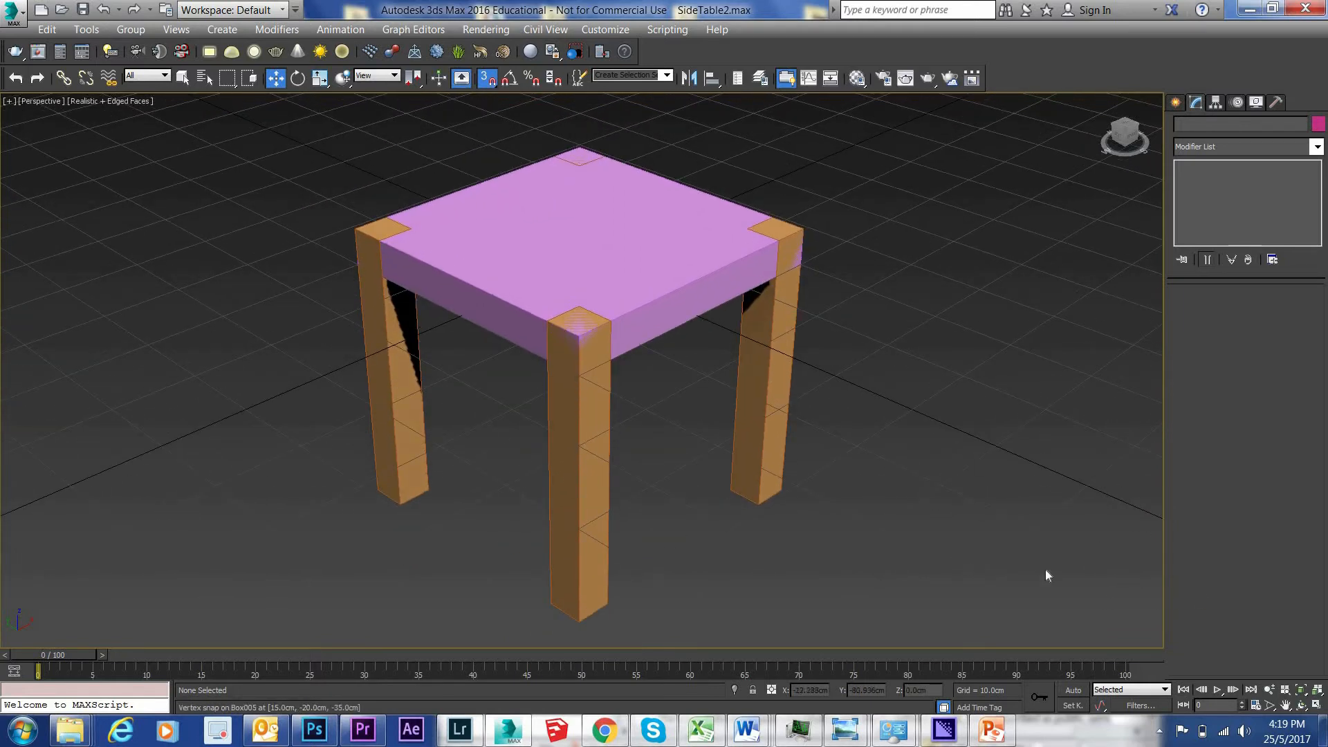
left_click(1300, 706)
left_click_drag(675, 405, 608, 353)
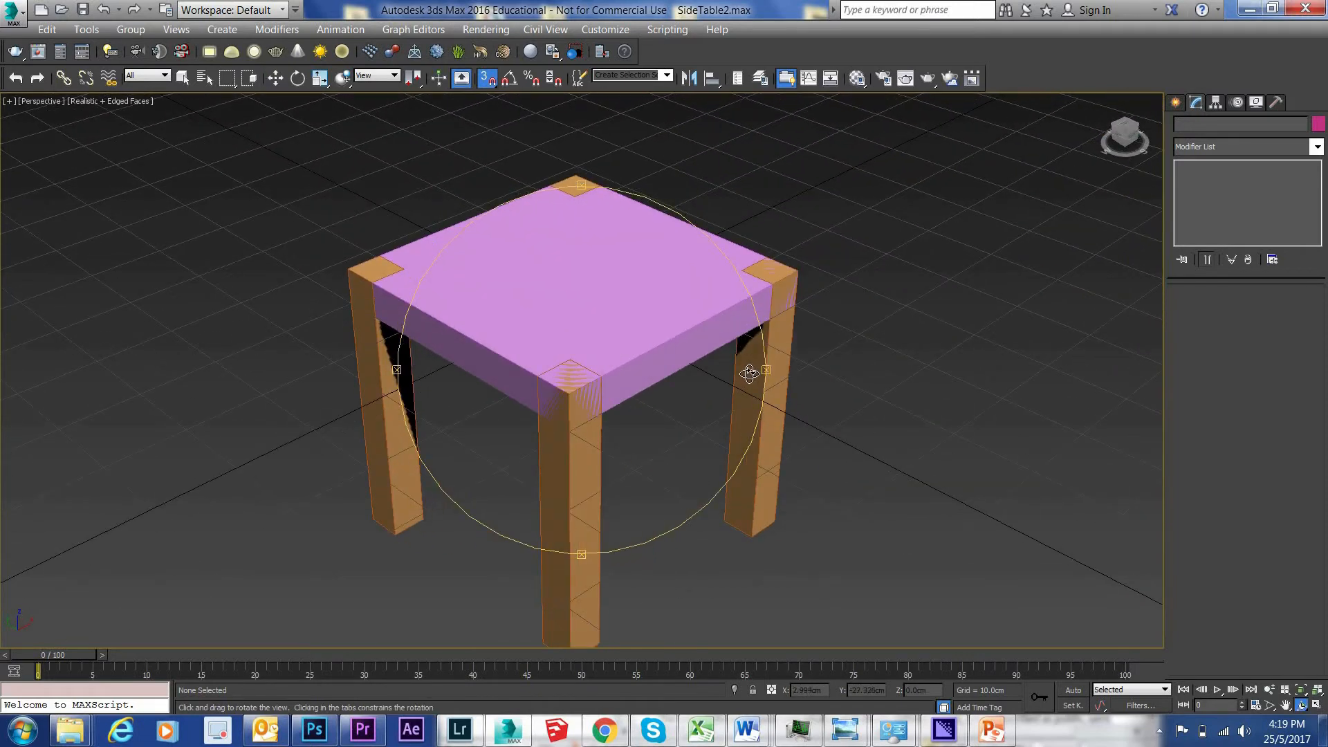
left_click_drag(613, 339, 616, 297)
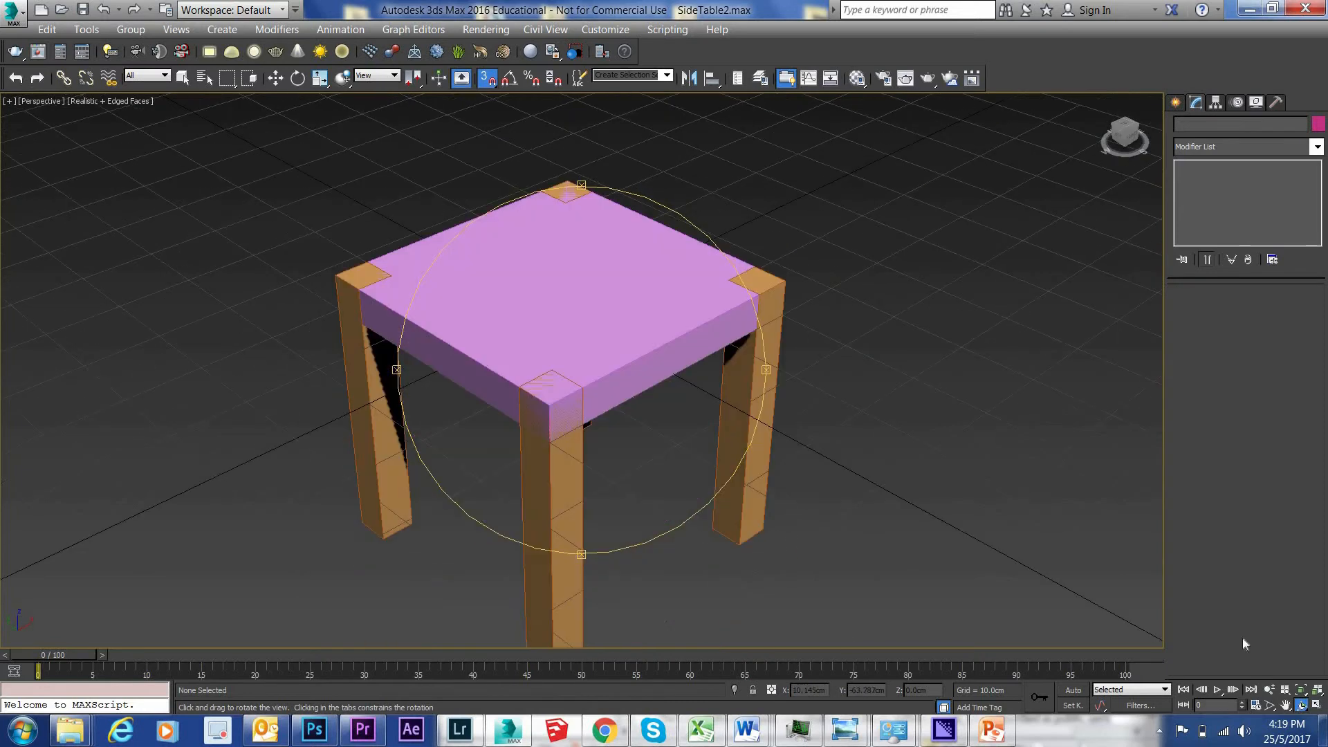
left_click(1301, 690)
mouse_move(629, 305)
left_mouse_down()
mouse_move(800, 272)
mouse_move(809, 231)
mouse_move(613, 299)
mouse_move(596, 404)
mouse_move(729, 320)
mouse_move(727, 266)
mouse_move(605, 281)
mouse_move(630, 299)
left_mouse_up()
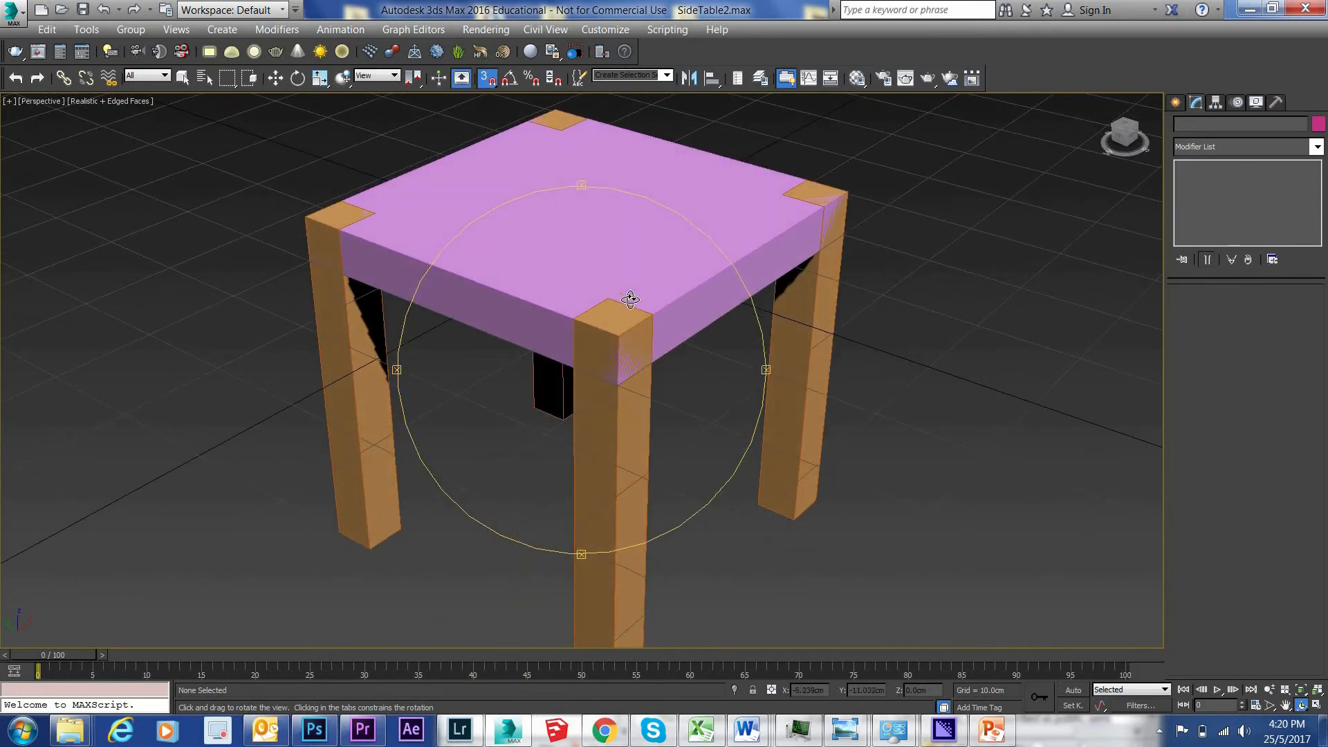
scroll(605, 335, "down", 2)
middle_click_drag(605, 335, 590, 370)
scroll(590, 371, "up", 1)
scroll(611, 323, "down", 1)
middle_click_drag(610, 322, 611, 341)
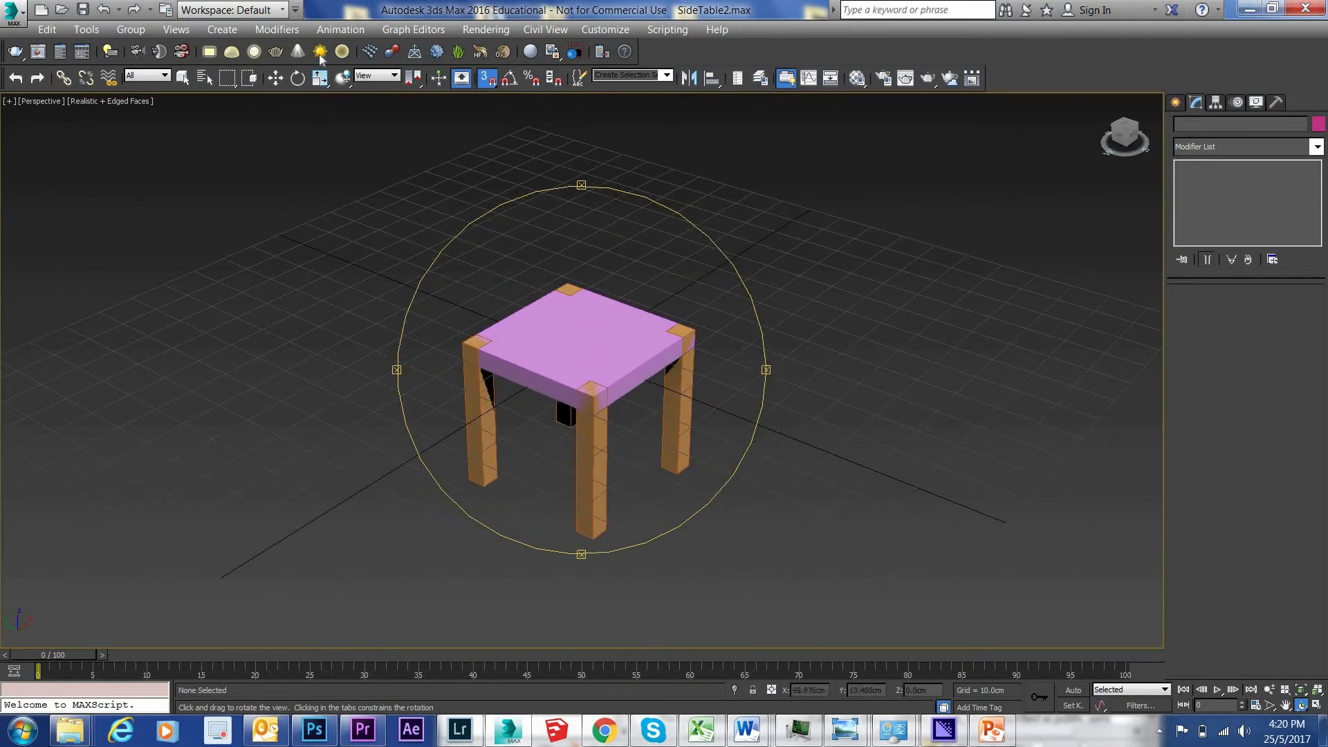
Activate the Move tool and select the leg at X 17.5, Y -17.5 cm
left_click(275, 77)
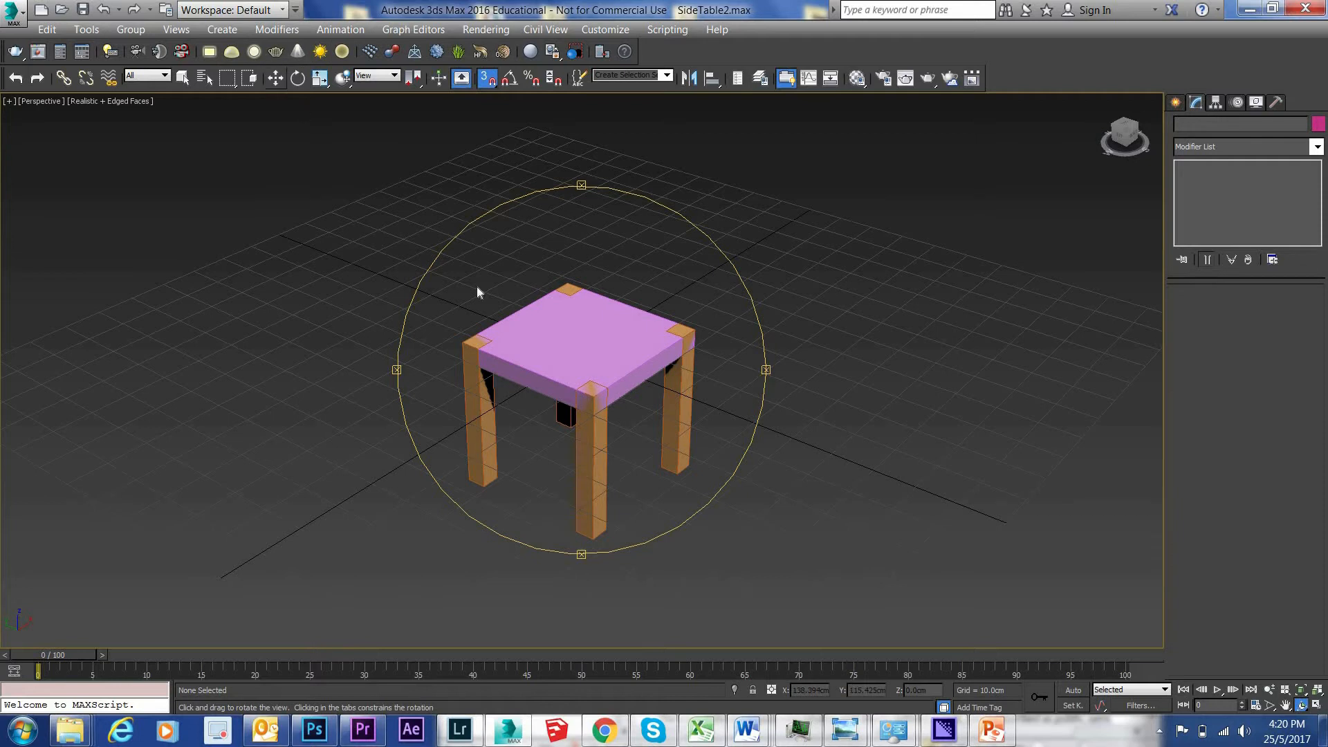
left_click(544, 307)
left_click(777, 260)
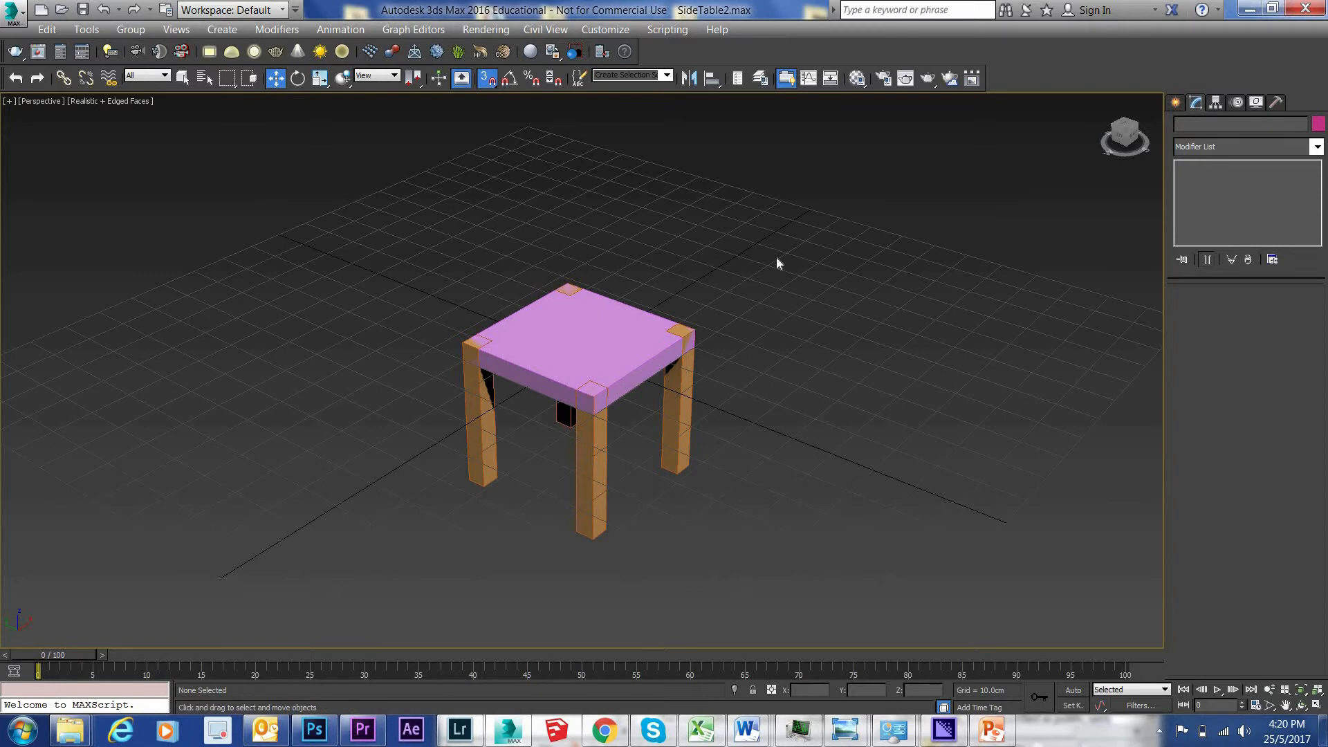
scroll(765, 379, "up", 4)
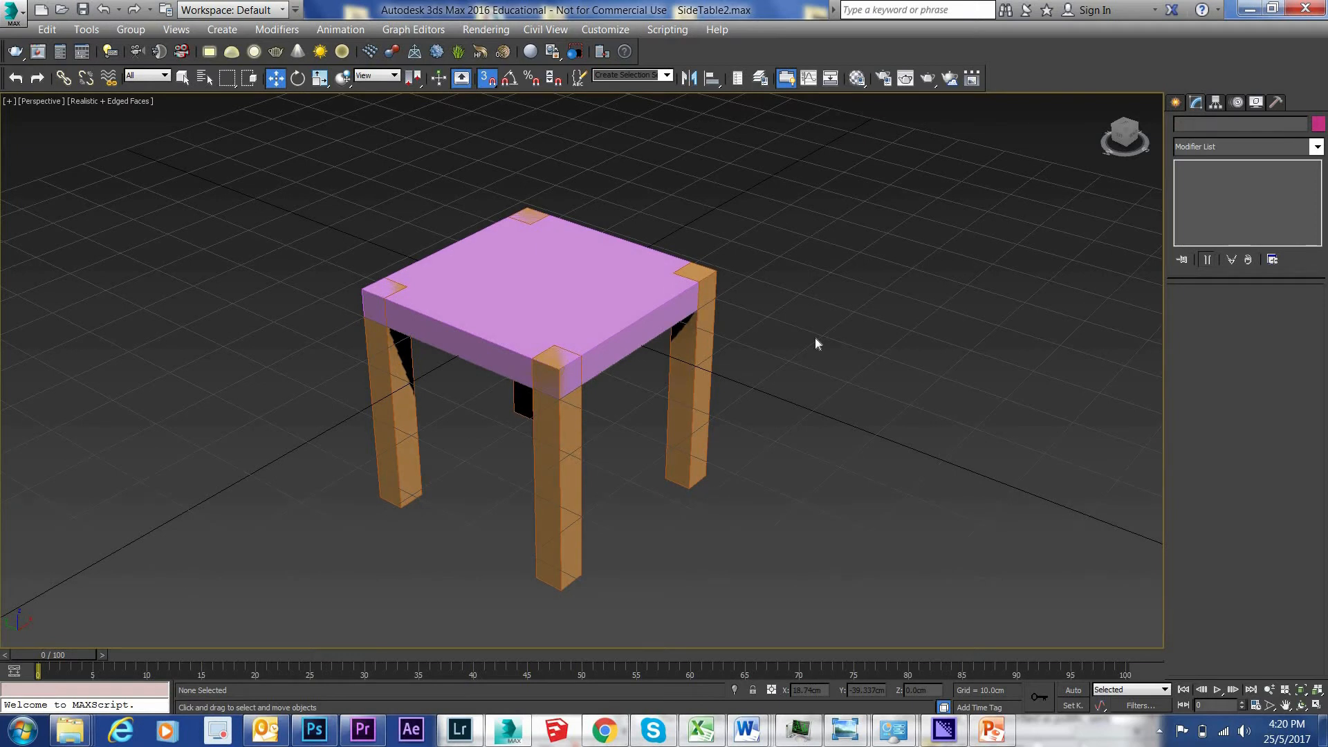
middle_click_drag(816, 338, 734, 371)
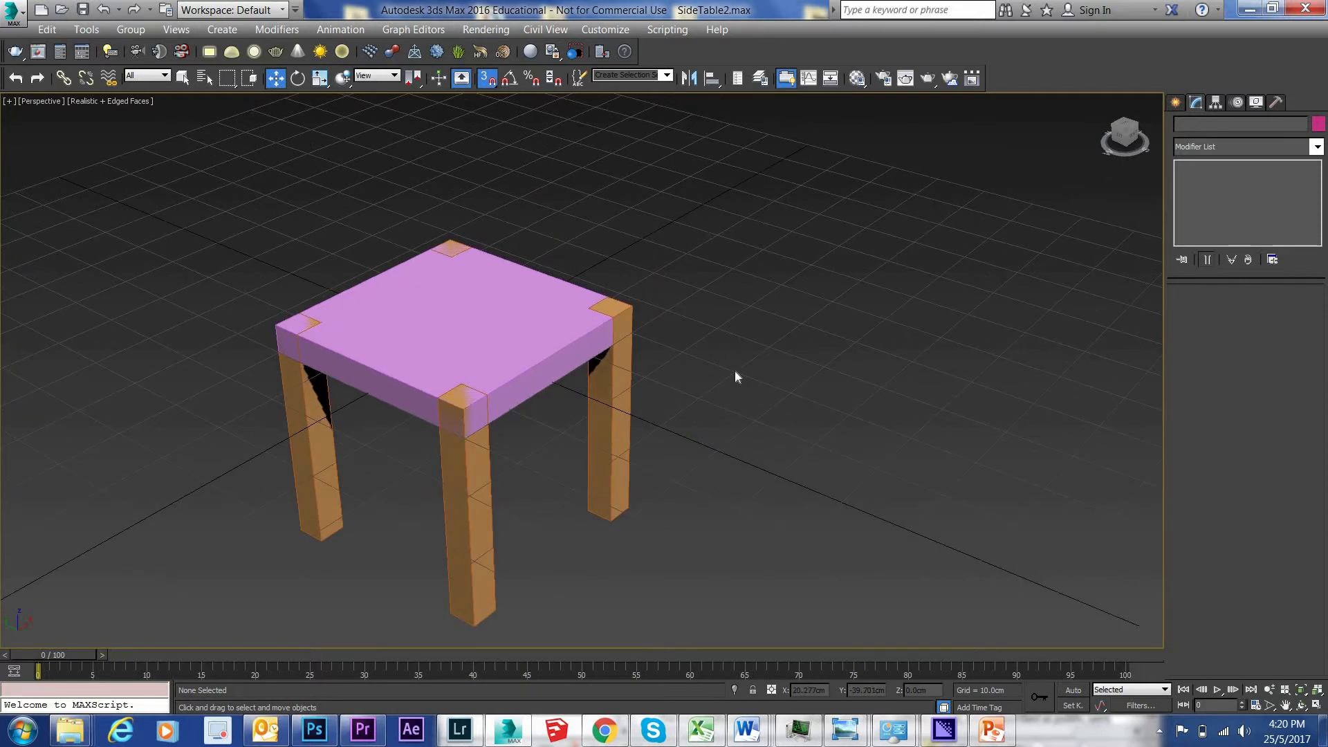
middle_click_drag(734, 370, 741, 318)
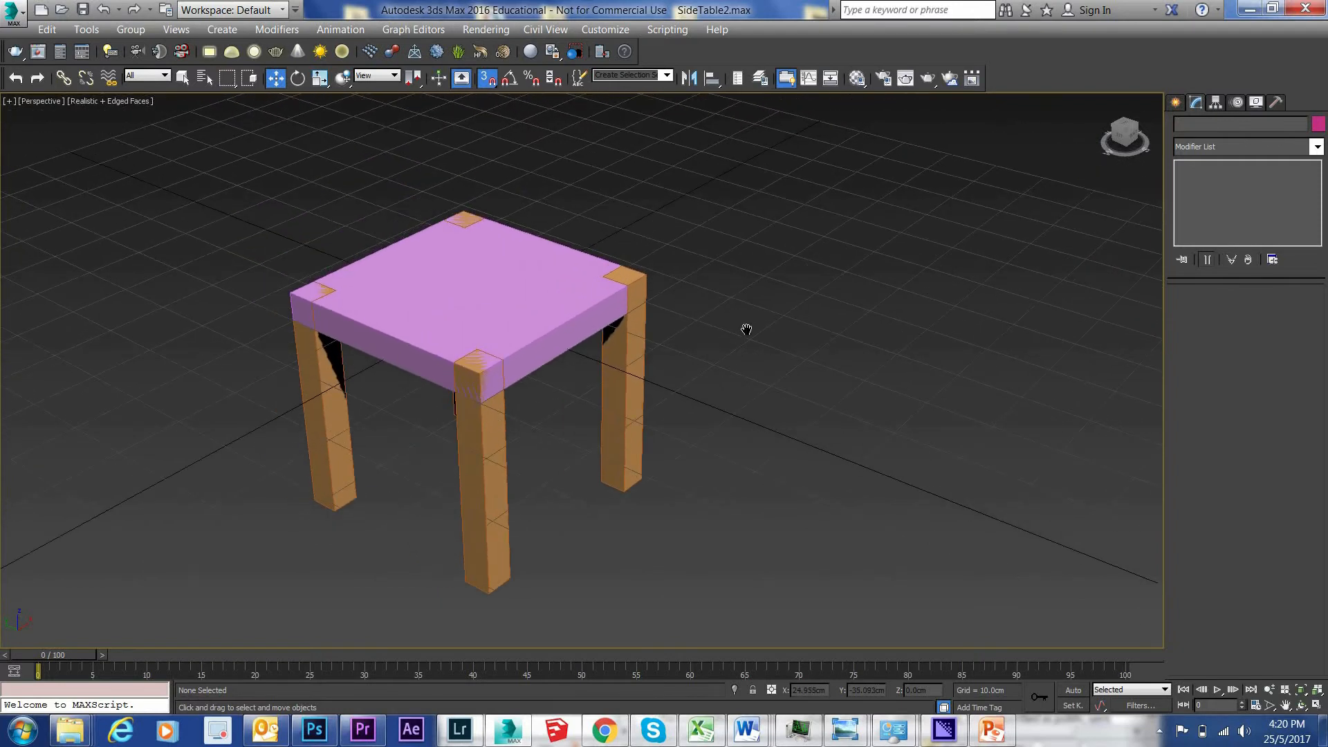
scroll(741, 318, "down", 5)
left_click(680, 414)
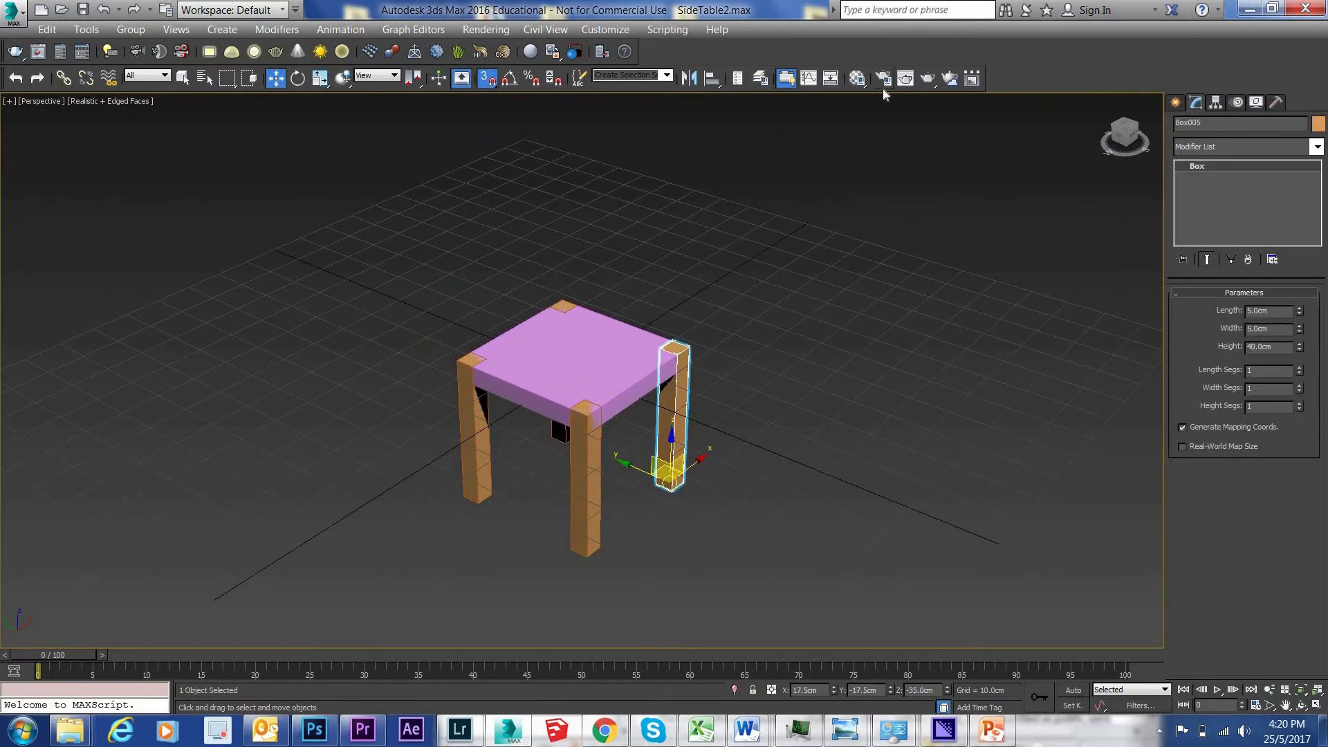
scroll(793, 402, "up", 3)
middle_click_drag(783, 380, 757, 405)
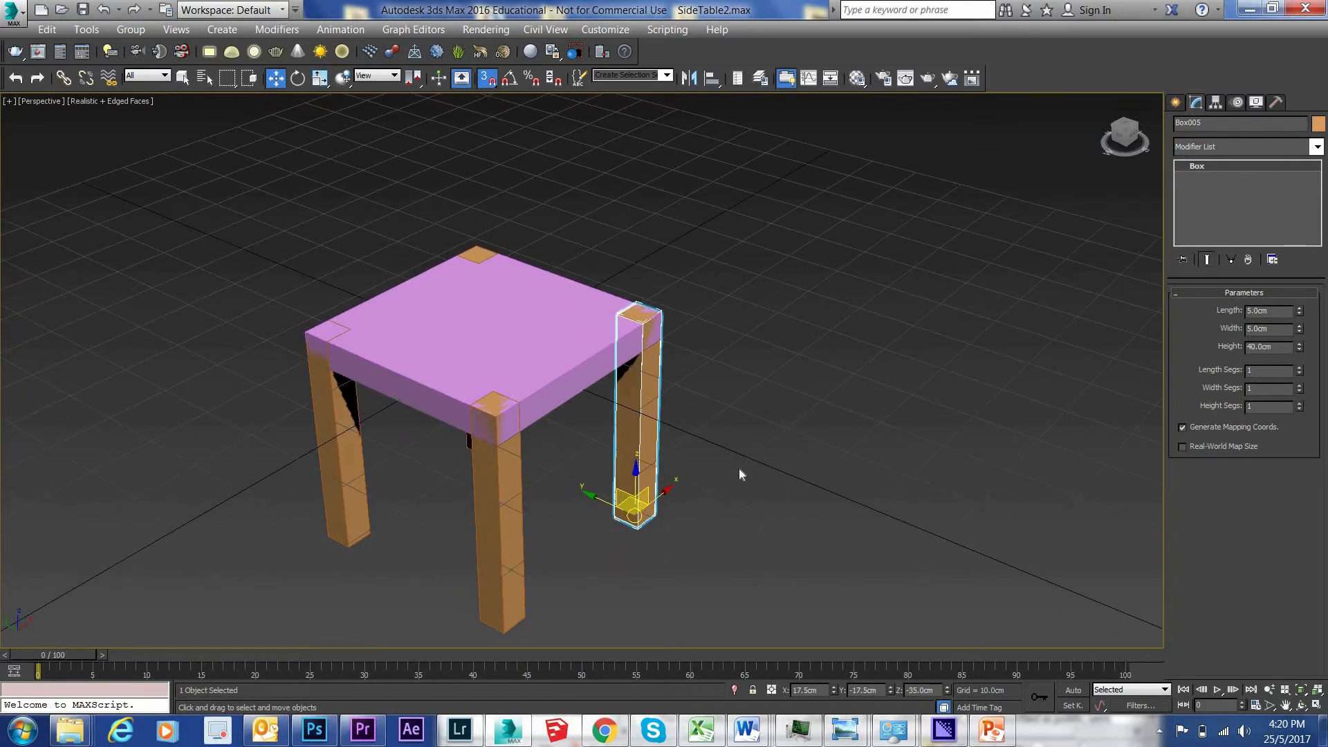
scroll(716, 474, "up", 2)
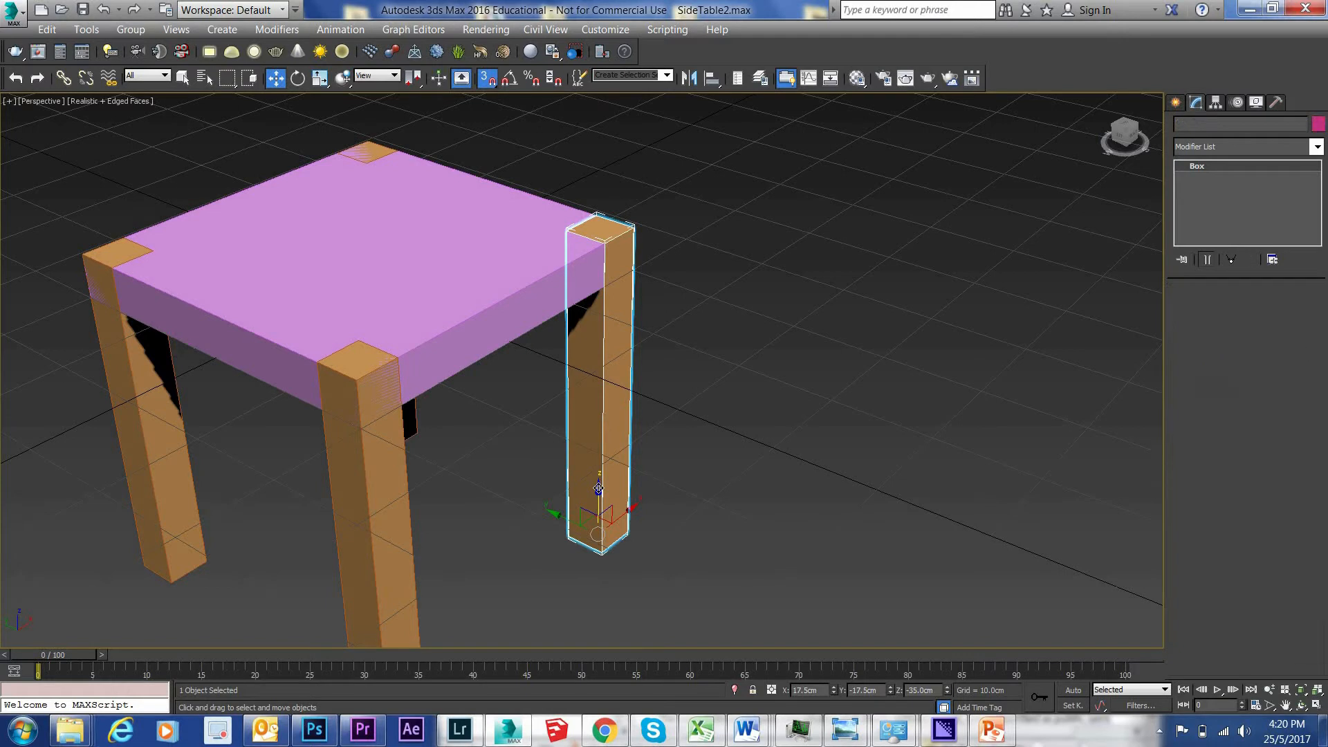
mouse_move(599, 488)
left_mouse_down("shift")
mouse_move(595, 428)
mouse_move(594, 478)
mouse_move(596, 432)
mouse_move(599, 446)
left_mouse_up("shift")
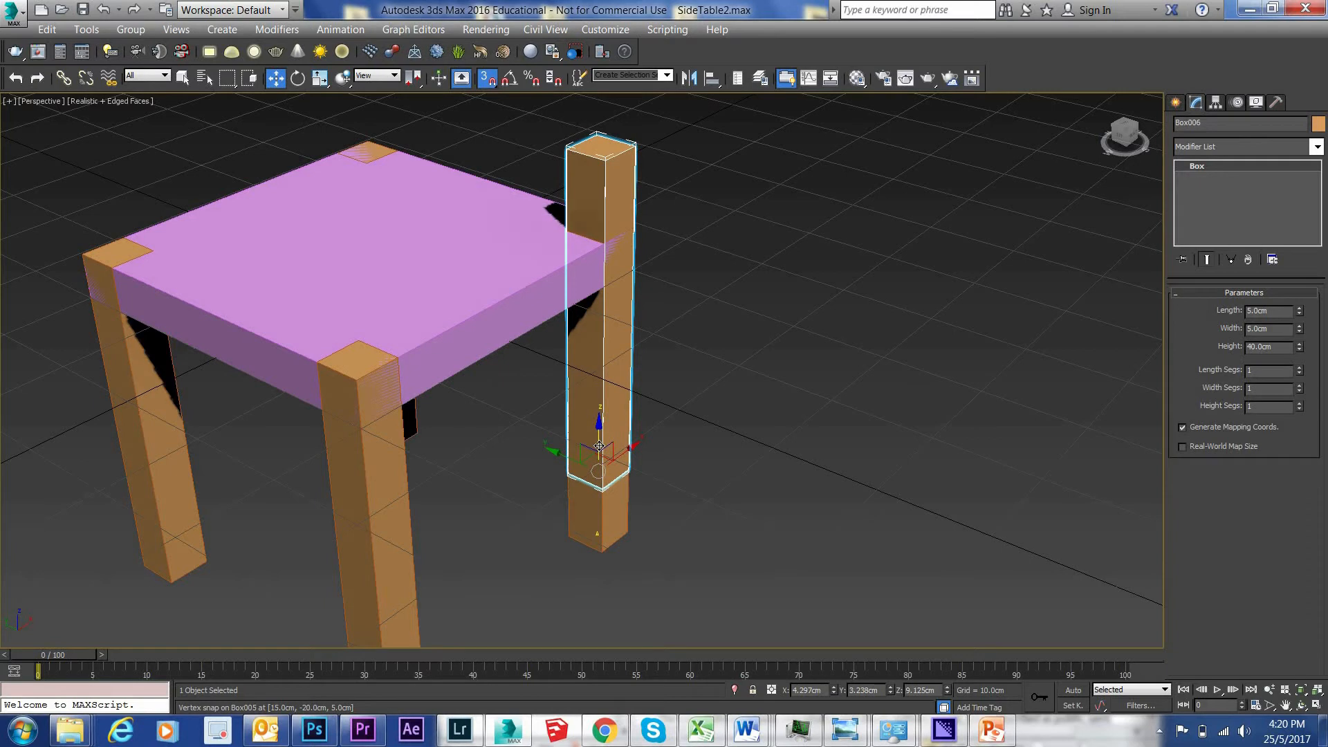
mouse_move(599, 446)
left_mouse_down()
mouse_move(619, 221)
mouse_move(610, 162)
mouse_move(610, 503)
mouse_move(628, 604)
left_mouse_up()
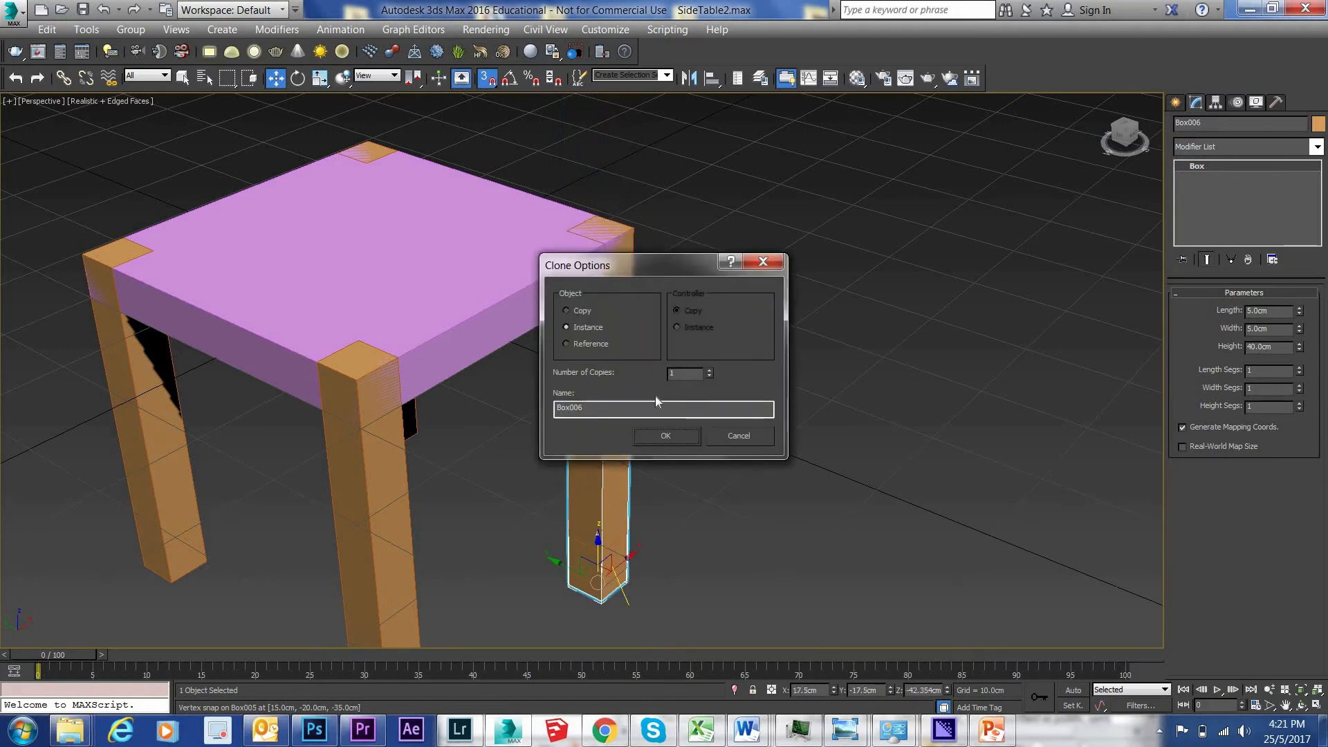
left_click(737, 434)
Clone the selected leg straight up to Z 5 cm as an independent copy, standing on the original leg's top
left_click_drag(599, 488, 606, 208, "shift")
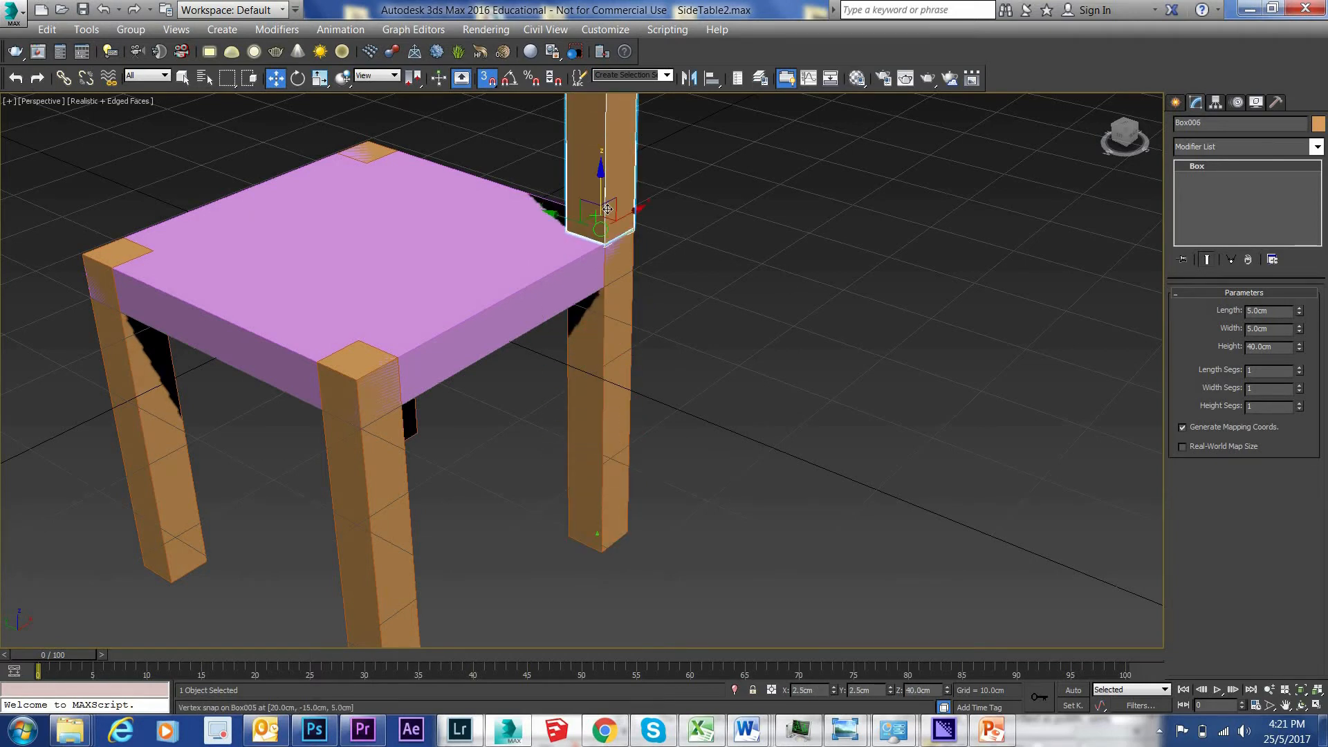
left_click_drag(606, 208, 606, 208, "shift")
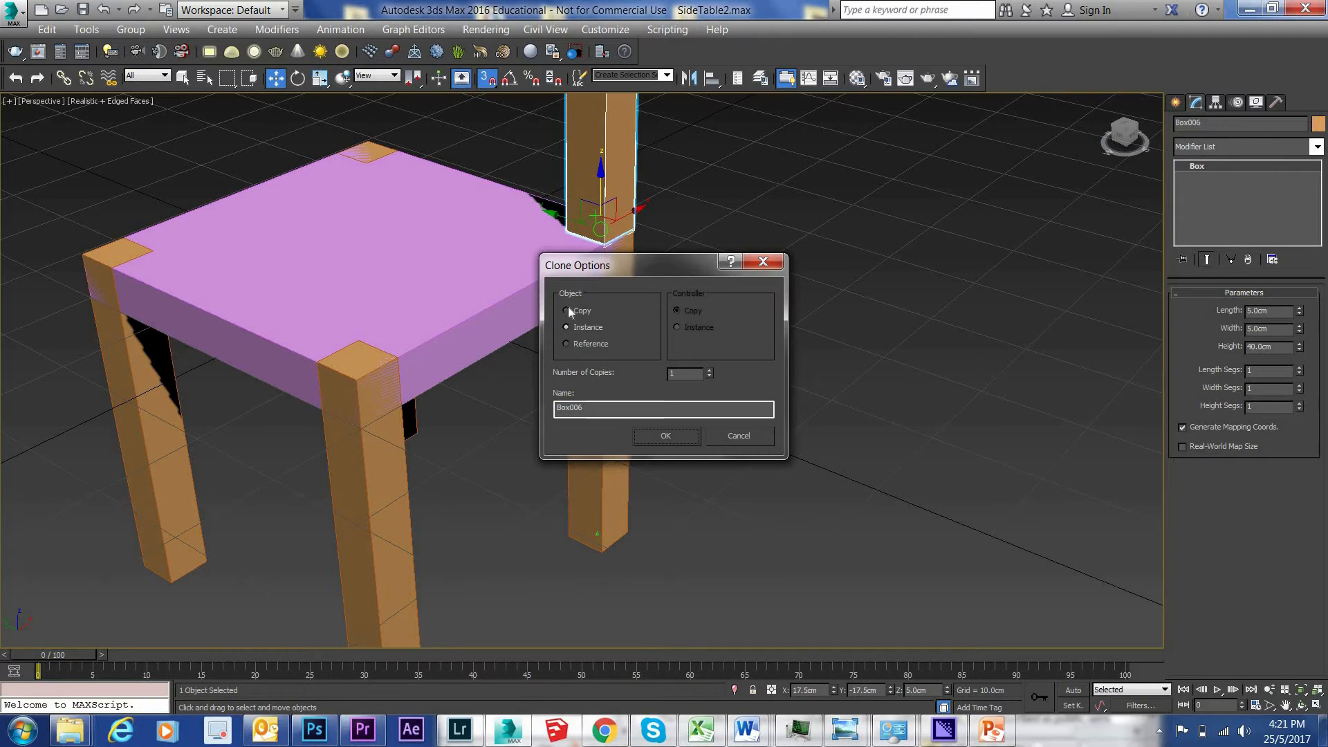
left_click(566, 311)
left_click(666, 437)
Clone the leg at X 17.5, Y 17.5 cm straight up to Z 4.888 cm as an independent copy, and clear the selection
mouse_move(844, 226)
middle_mouse_down()
mouse_move(873, 380)
mouse_move(824, 265)
mouse_move(795, 295)
middle_mouse_up()
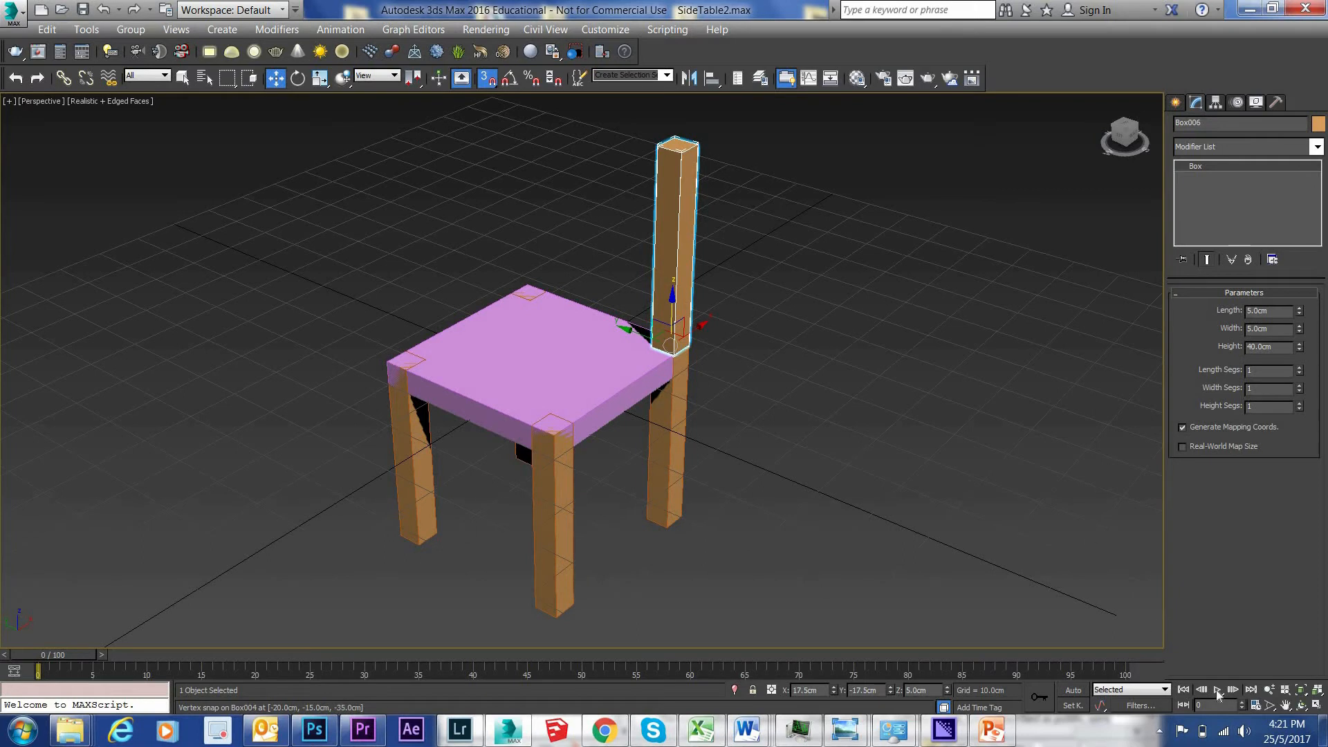
left_click(1301, 705)
left_click_drag(497, 475, 609, 298)
left_click(276, 78)
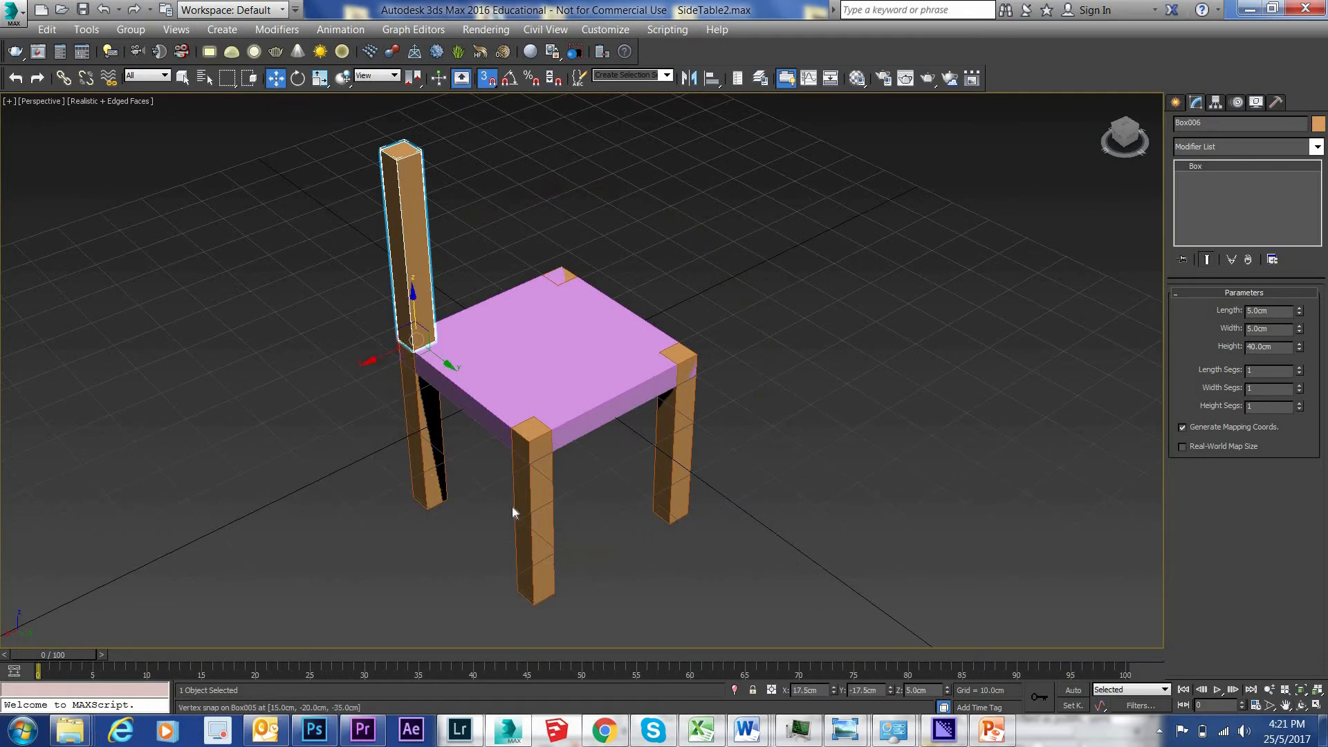
left_click(534, 546)
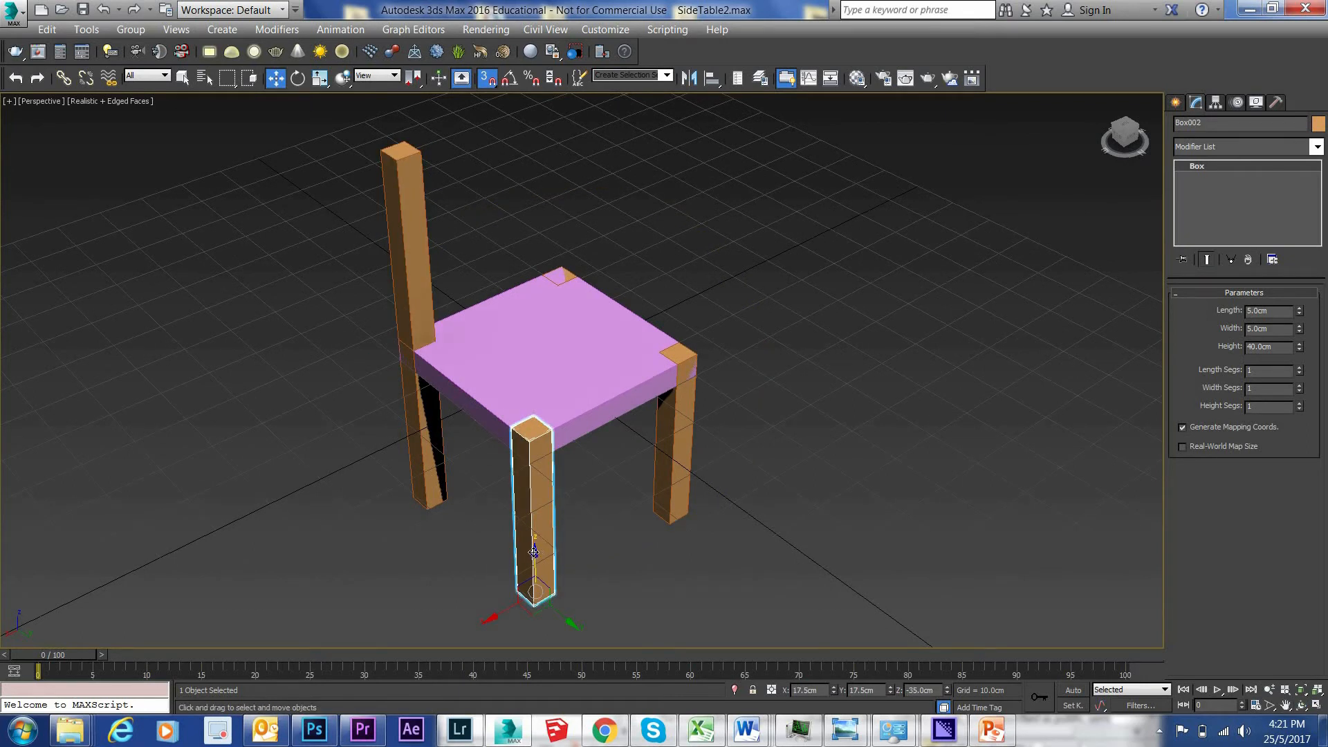
left_click_drag(533, 537, 541, 332, "shift")
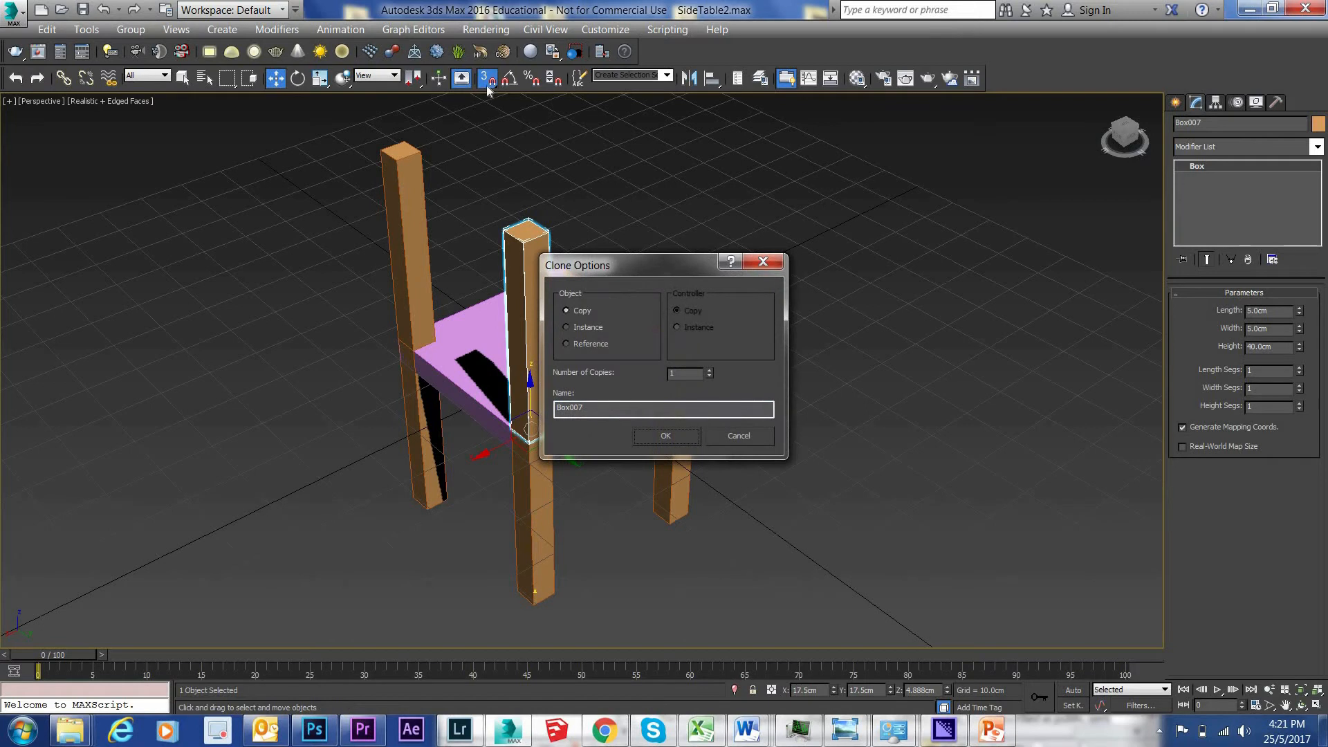
left_click(667, 437)
left_click(816, 406)
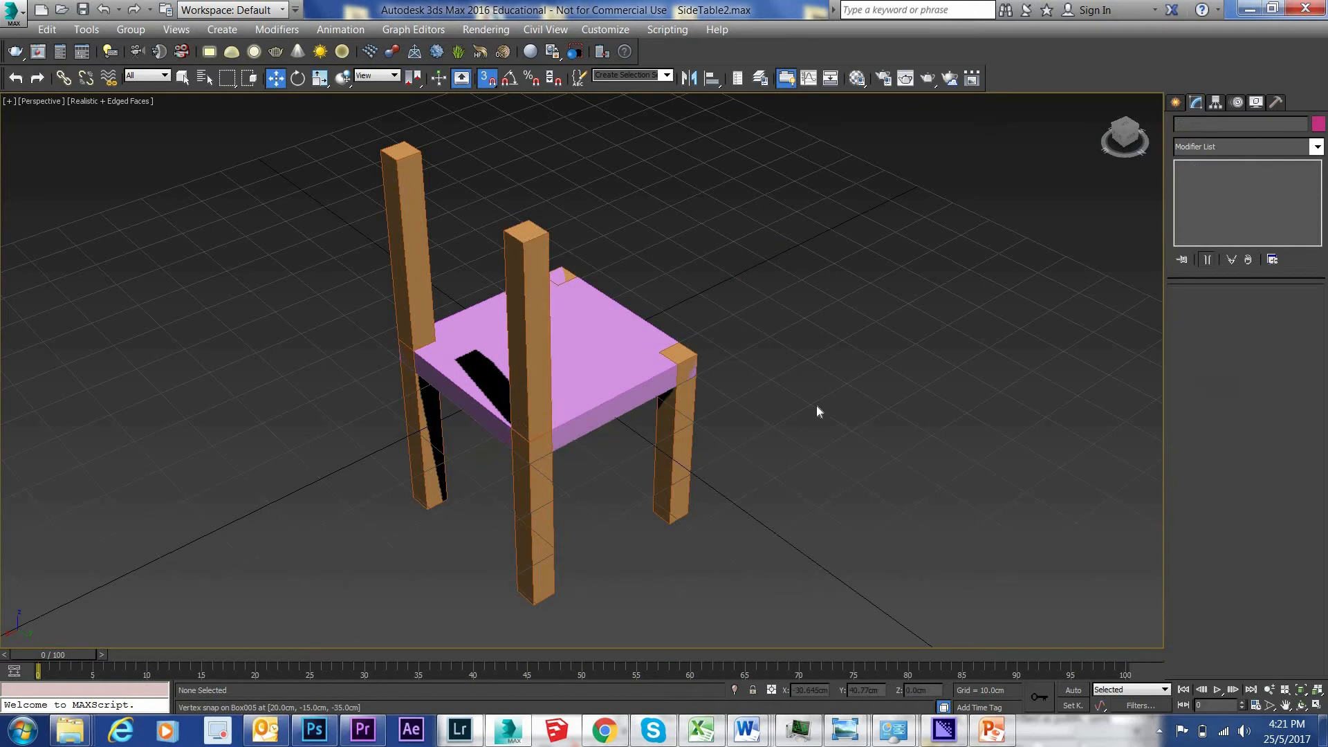
Activate the Rotate tool and select the backrest post at X 17.5, Y 17.5 cm
left_click(1301, 706)
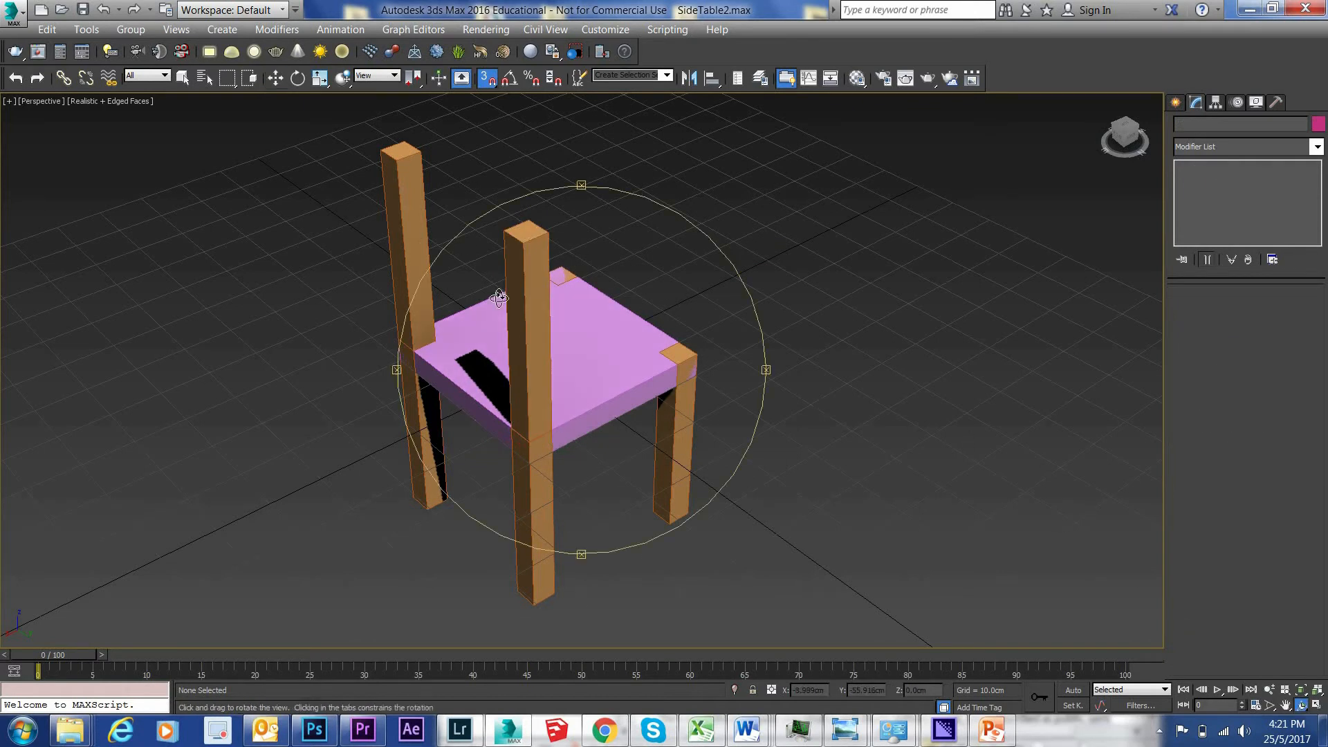
left_click_drag(576, 359, 555, 395)
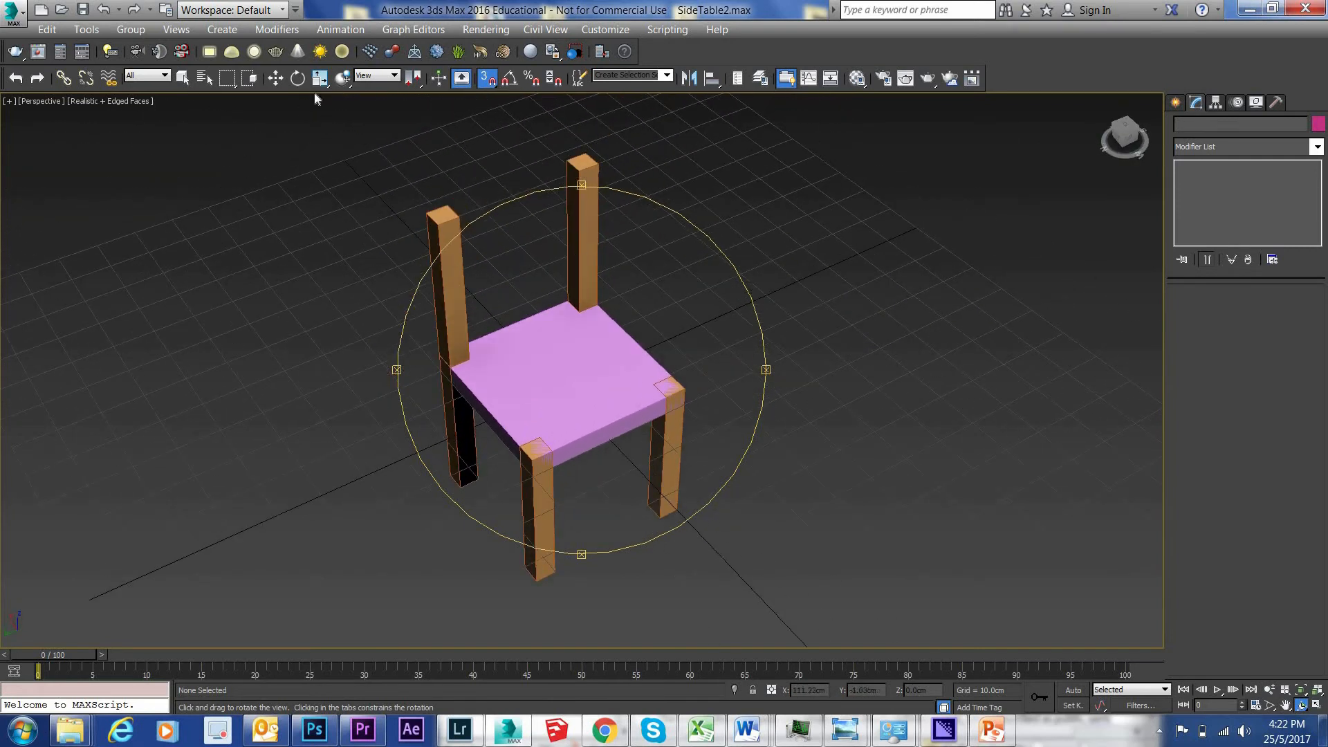
left_click(297, 79)
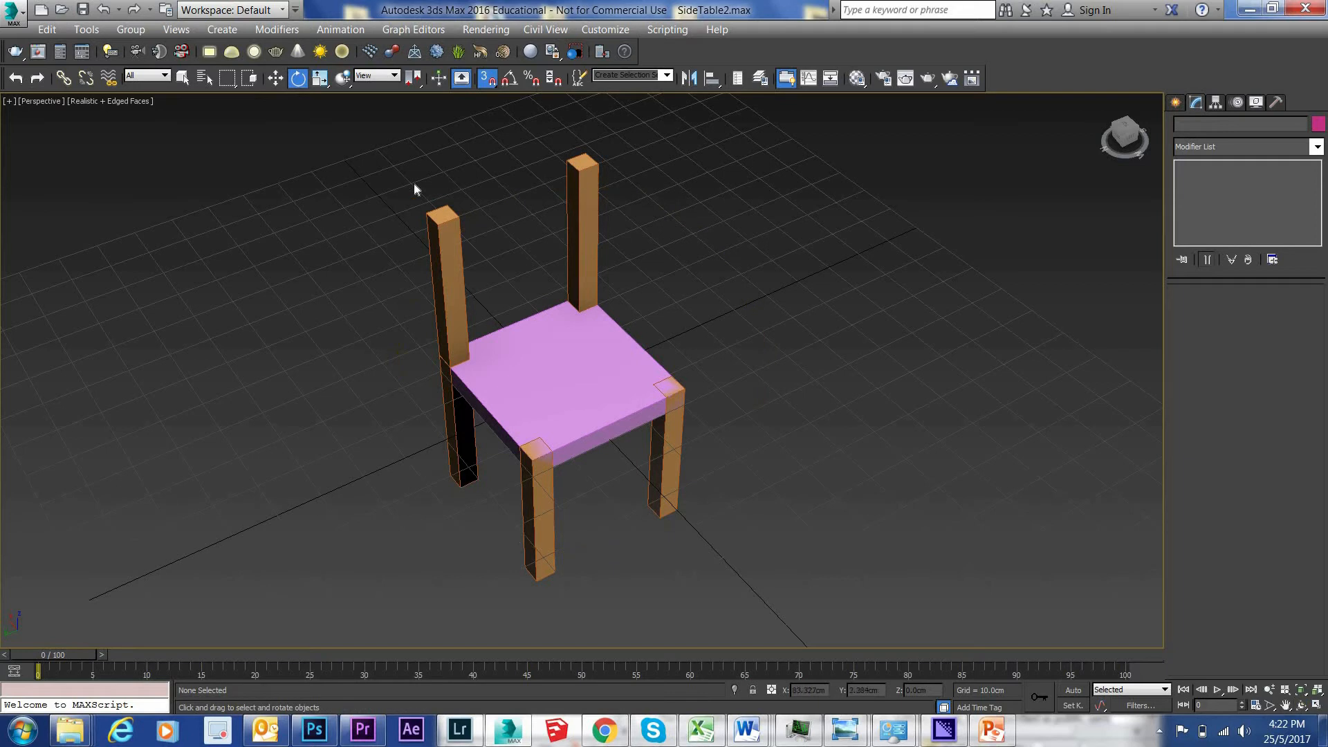
left_click(450, 255)
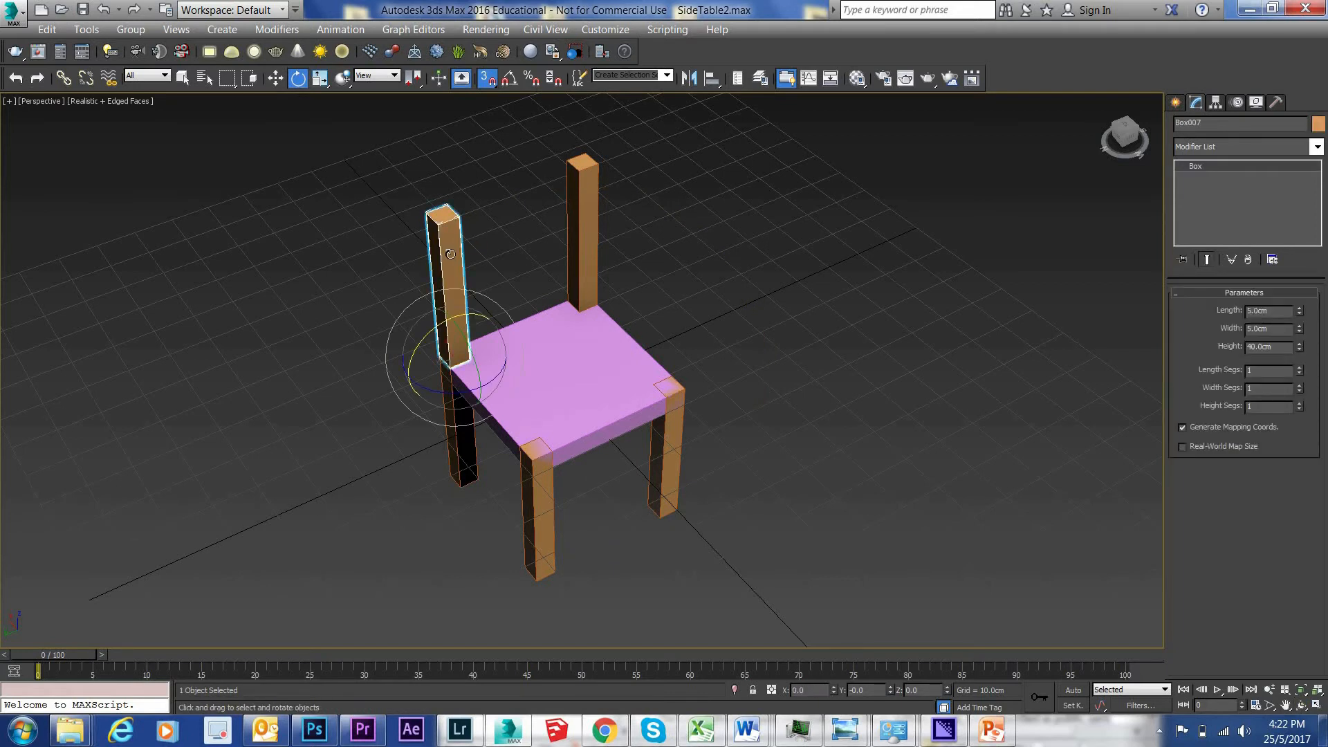
Review the snap types and the angle increment in Grid and Snap Settings, leaving the settings as they are
right_click(507, 80)
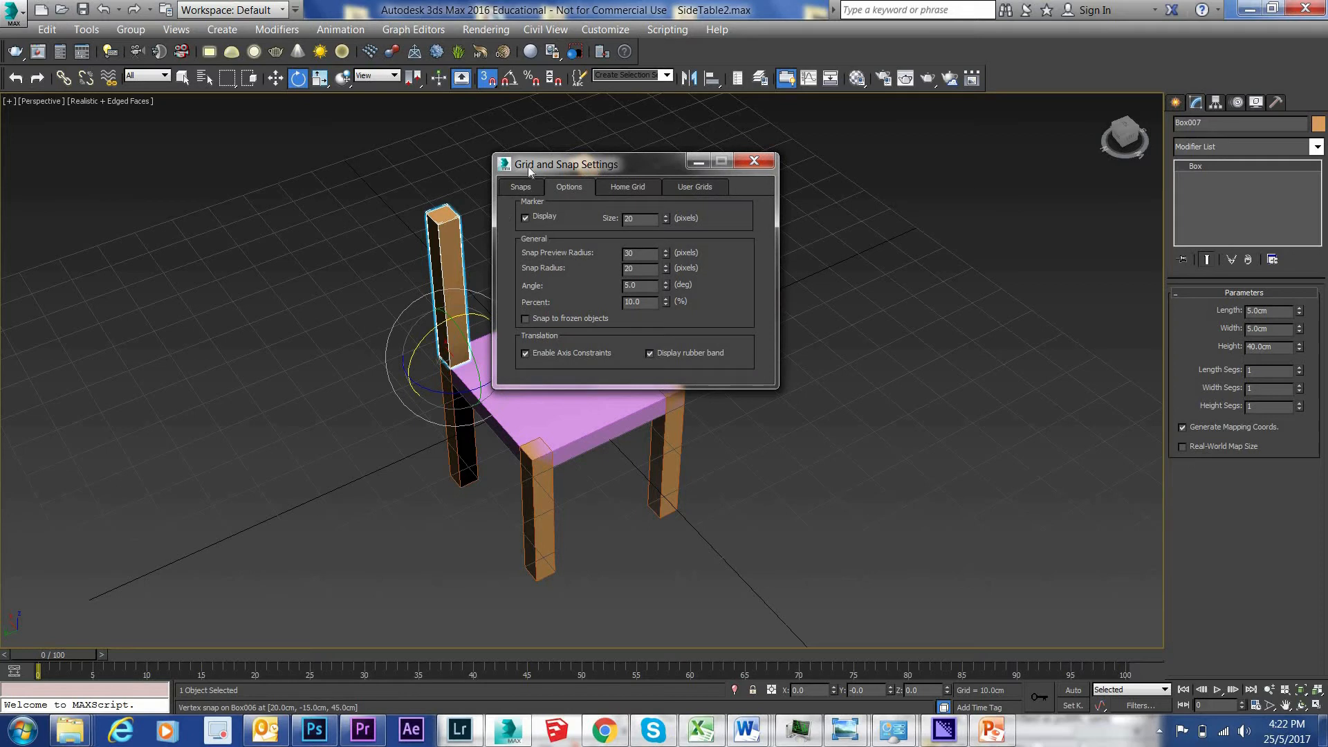
left_click(521, 188)
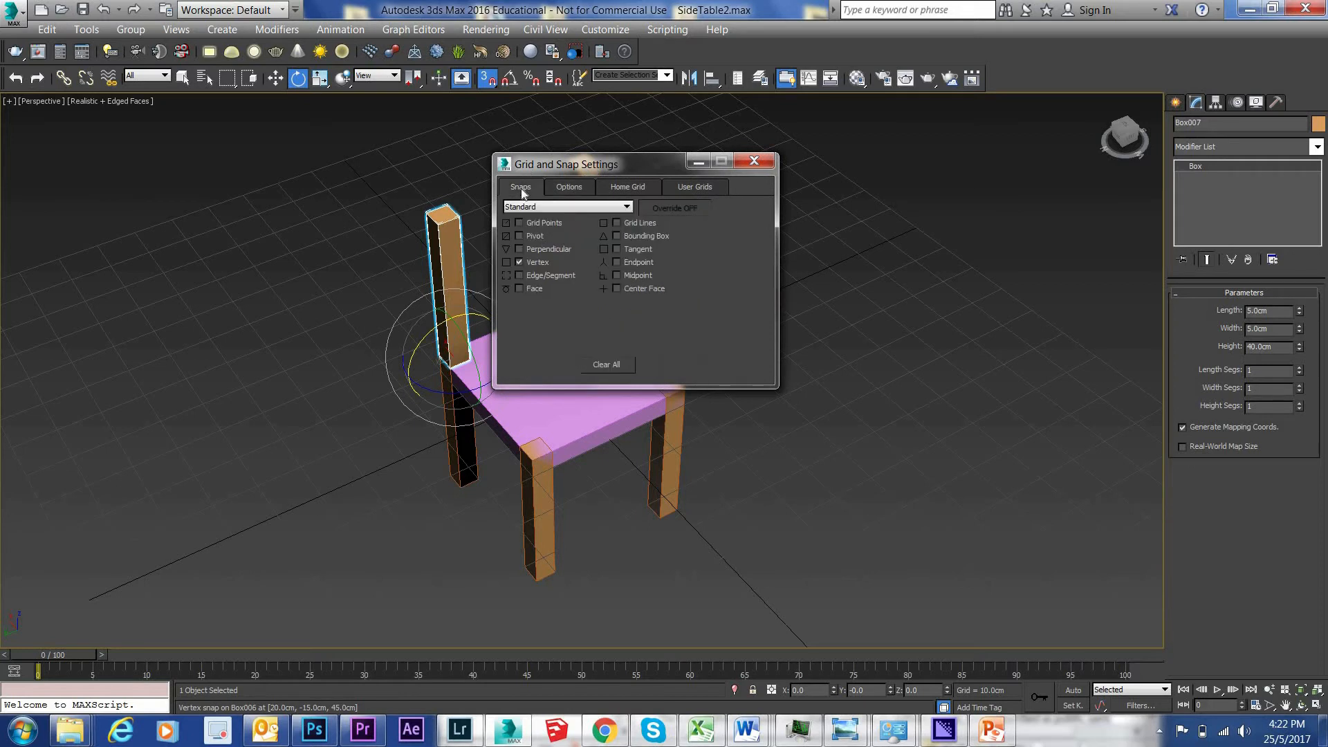
left_click(563, 188)
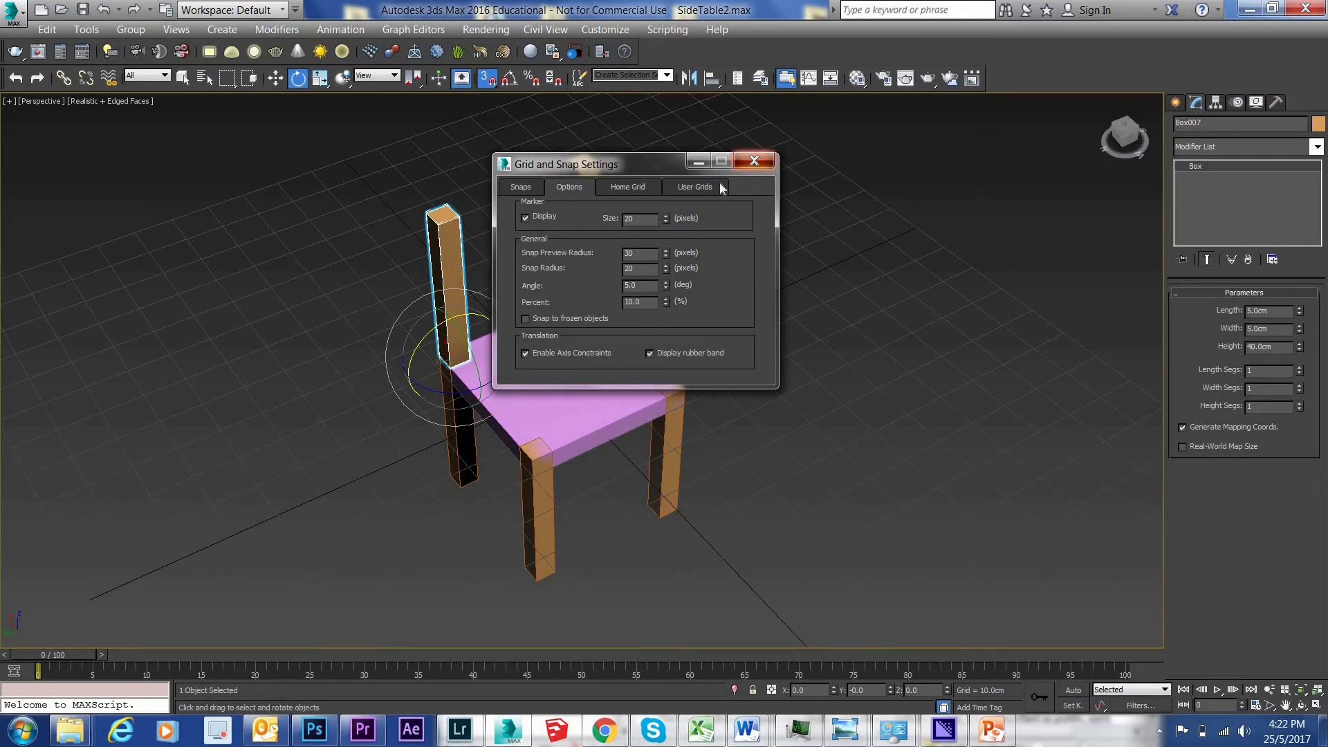
left_click(760, 164)
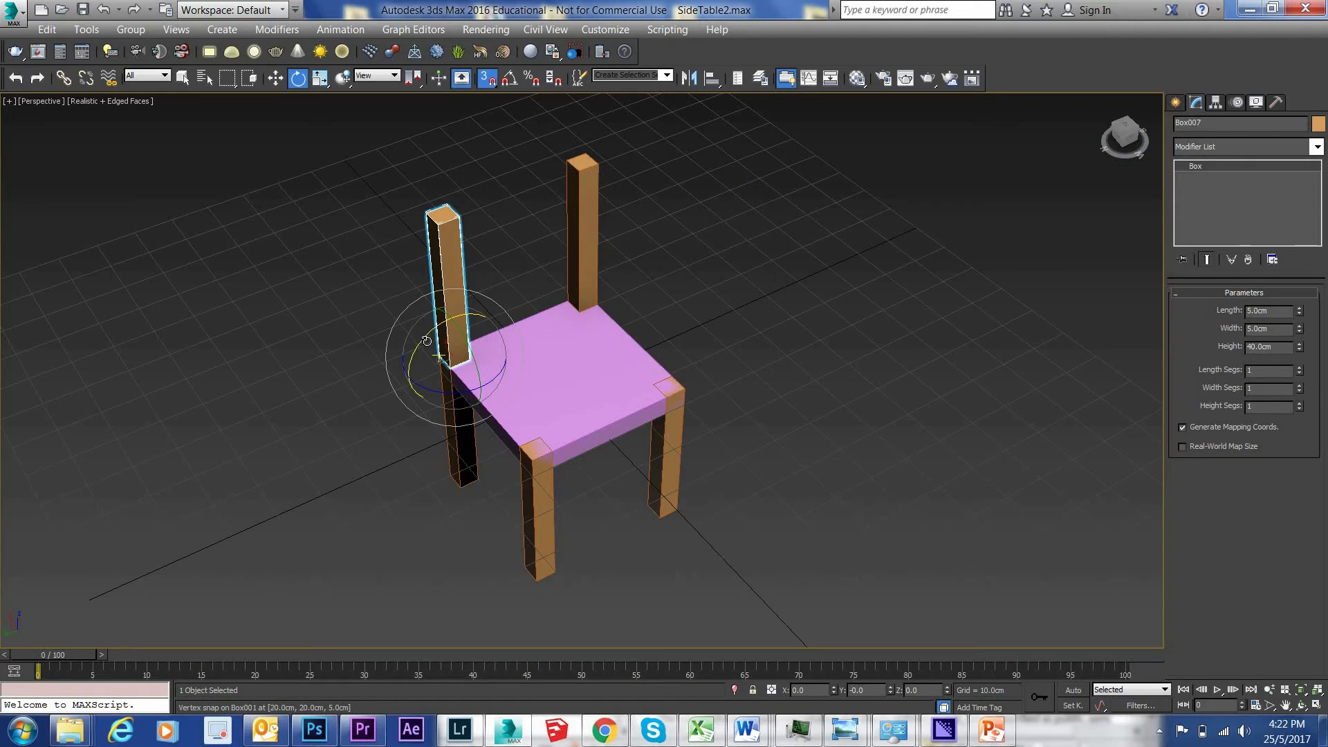
Turn on angle snap and clone the selected post rotated 90° about X as an independent copy lying across the seat toward the other post
mouse_move(425, 334)
left_mouse_down()
mouse_move(417, 351)
mouse_move(437, 337)
left_mouse_up()
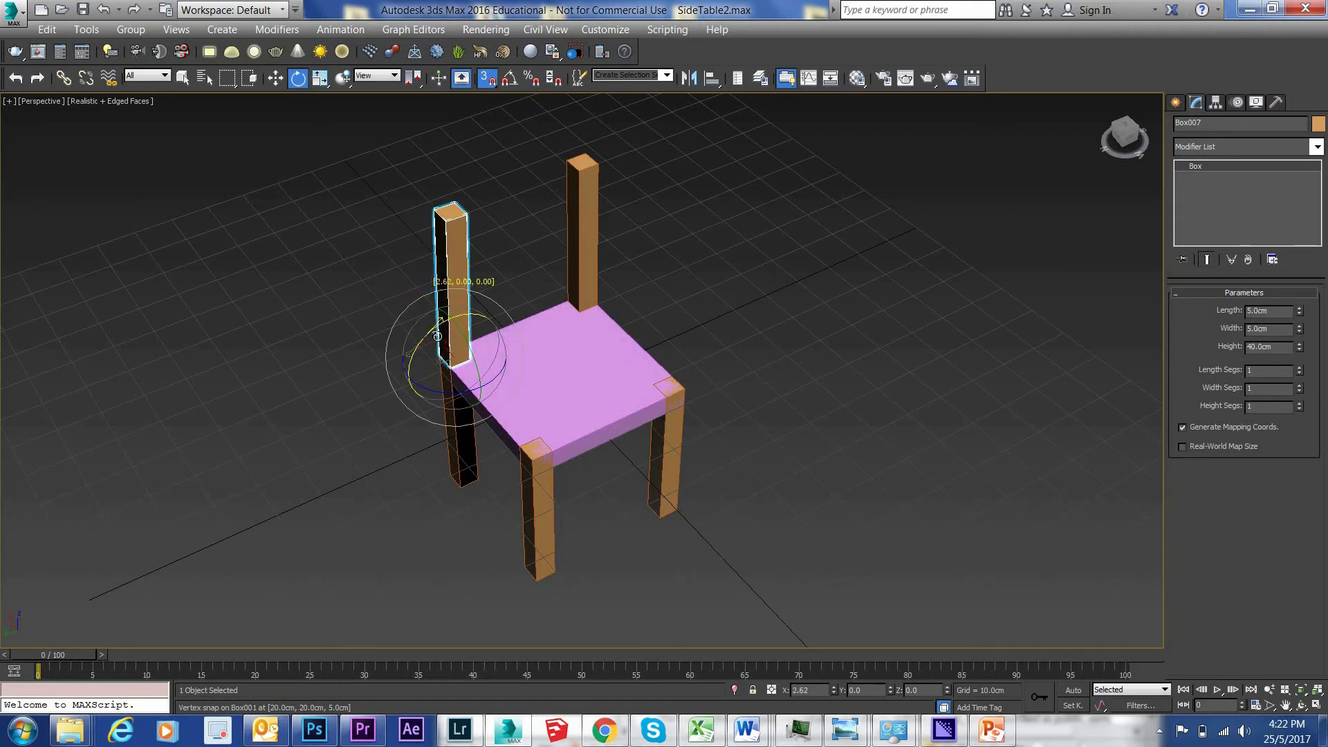
key("ctrl+z")
left_click(510, 81)
left_click_drag(424, 340, 420, 373)
key("ctrl+z")
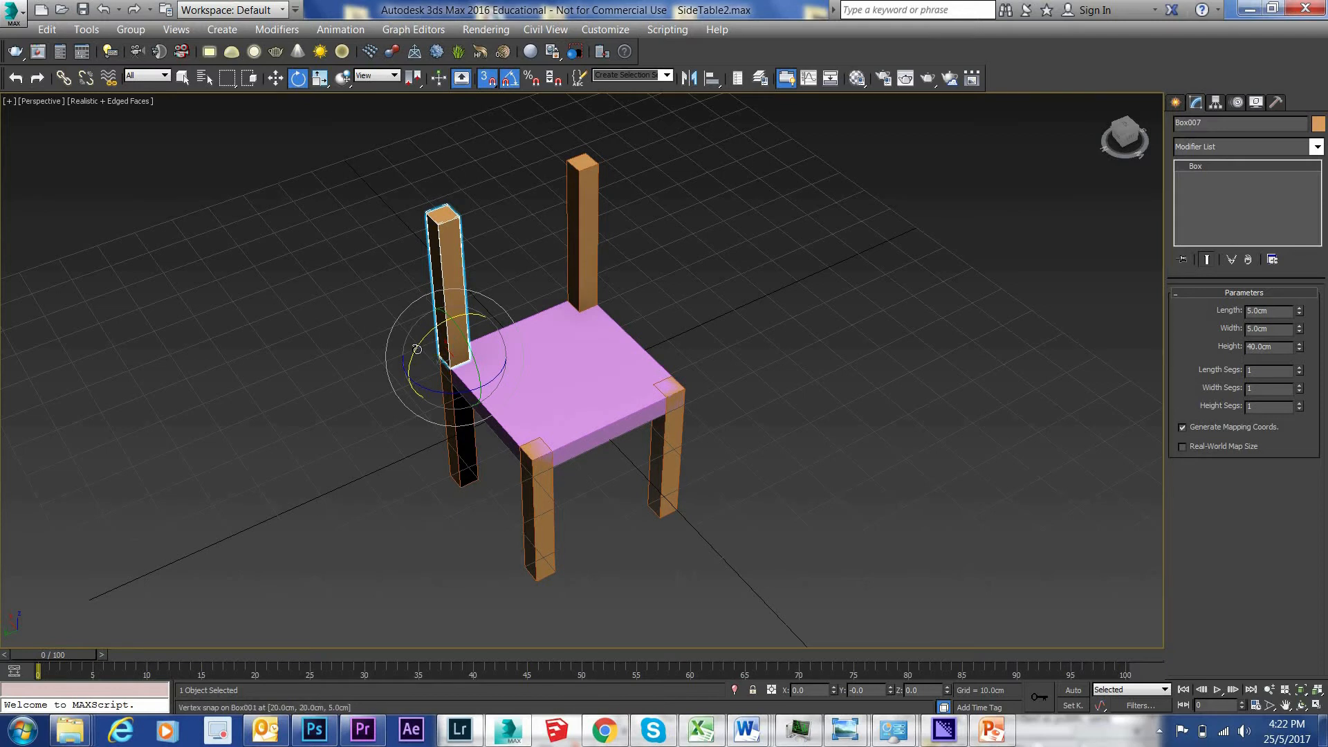
left_click_drag(417, 349, 450, 294, "shift")
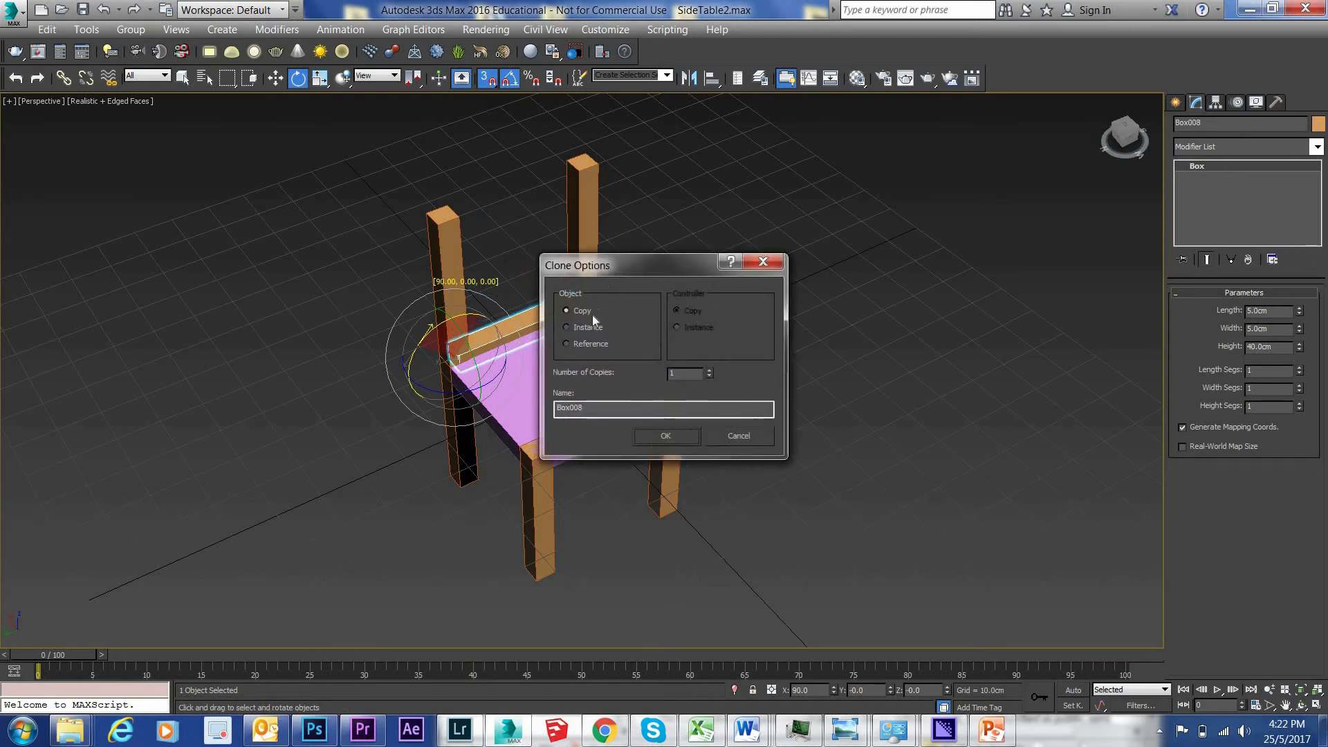
left_click(661, 437)
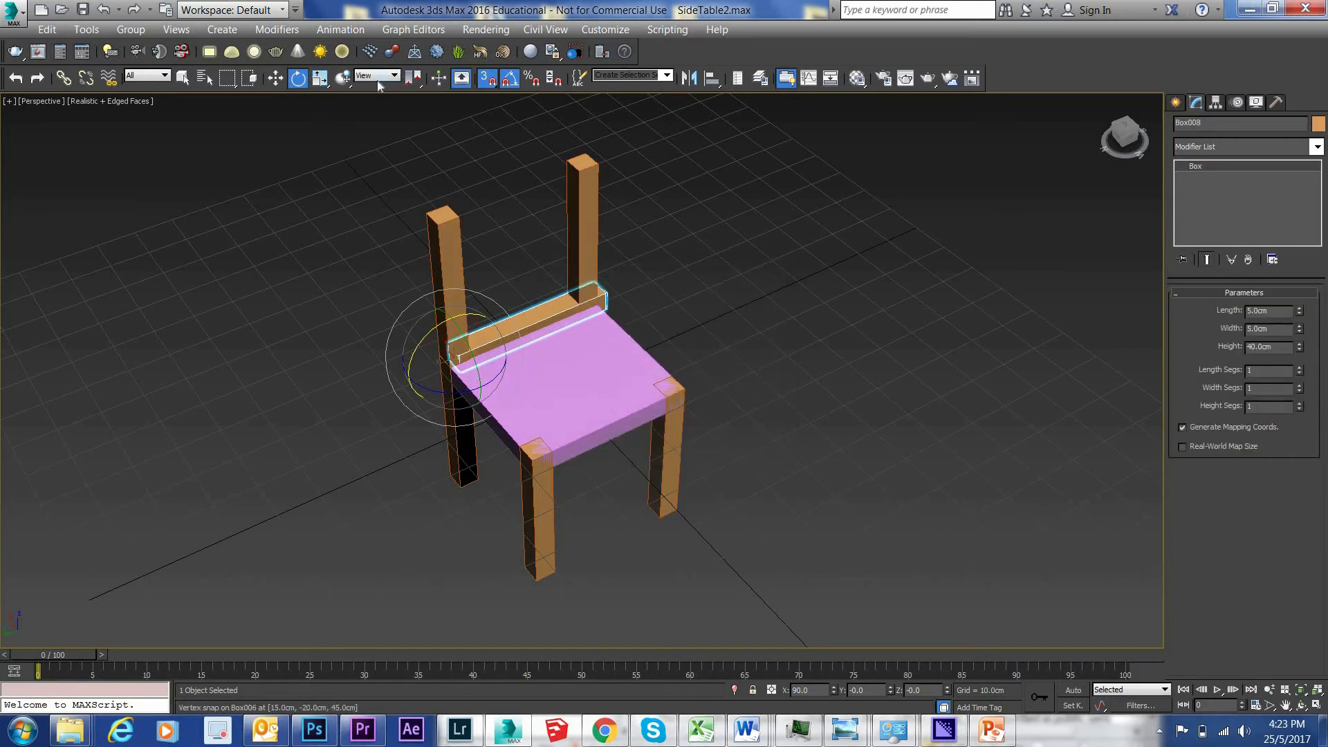
Raise the horizontal rail straight up above the two backrest posts to Z 53.54 cm, and turn off angle snap
left_click(276, 78)
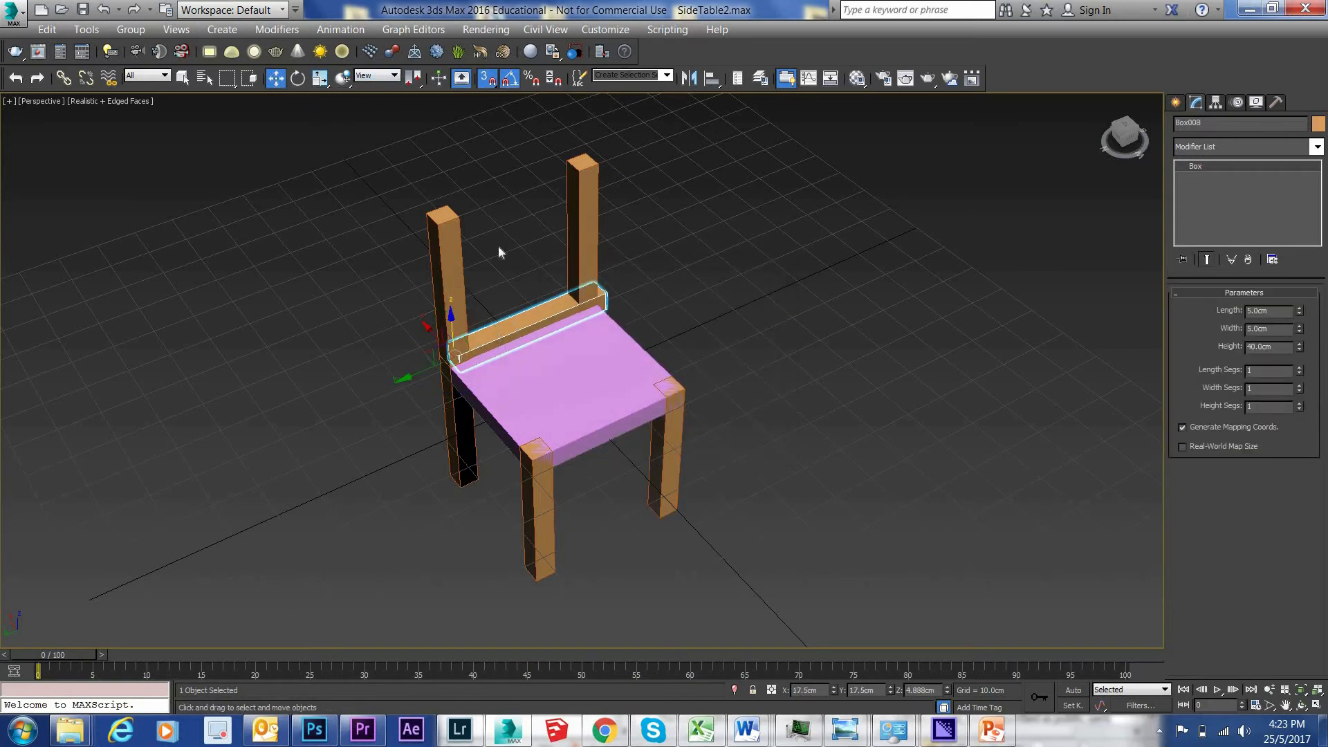
left_click_drag(433, 313, 434, 174)
key("ctrl+z")
left_click(540, 315)
left_click_drag(453, 302, 442, 196)
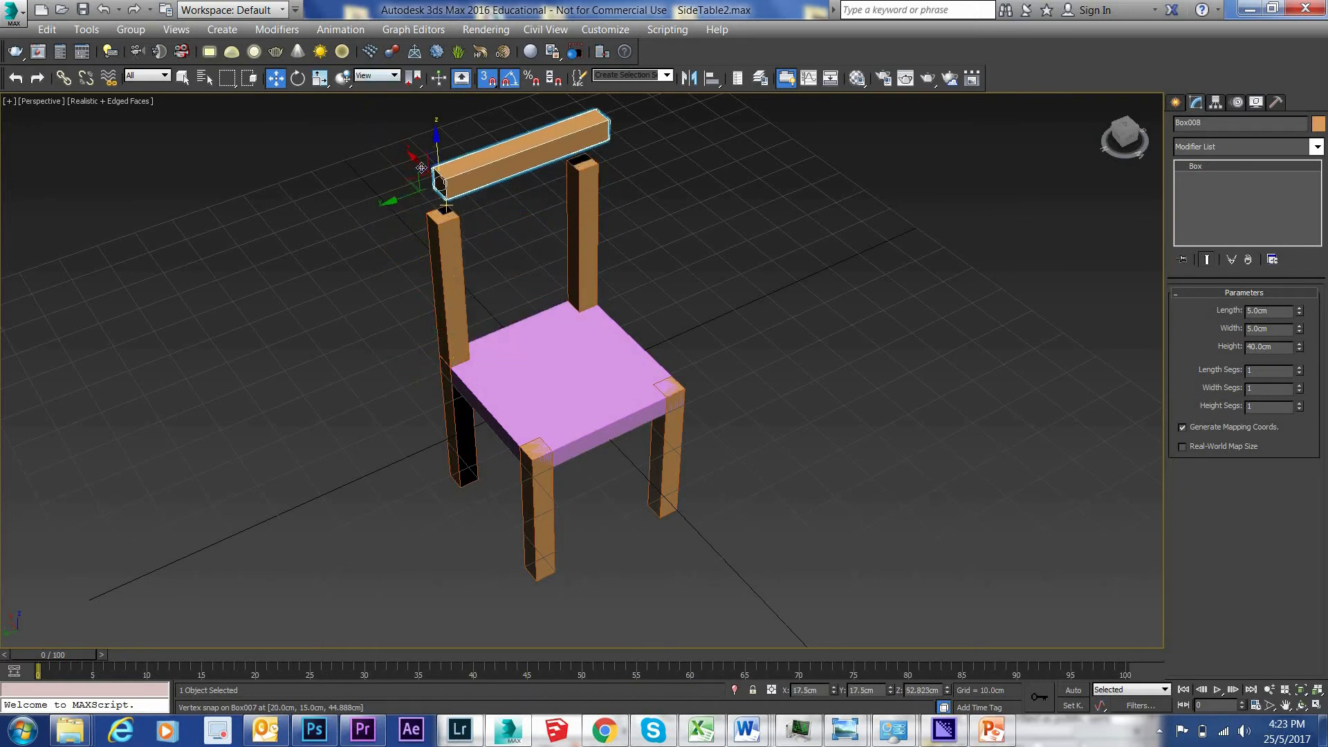
scroll(346, 173, "up", 3)
middle_click_drag(346, 173, 250, 255)
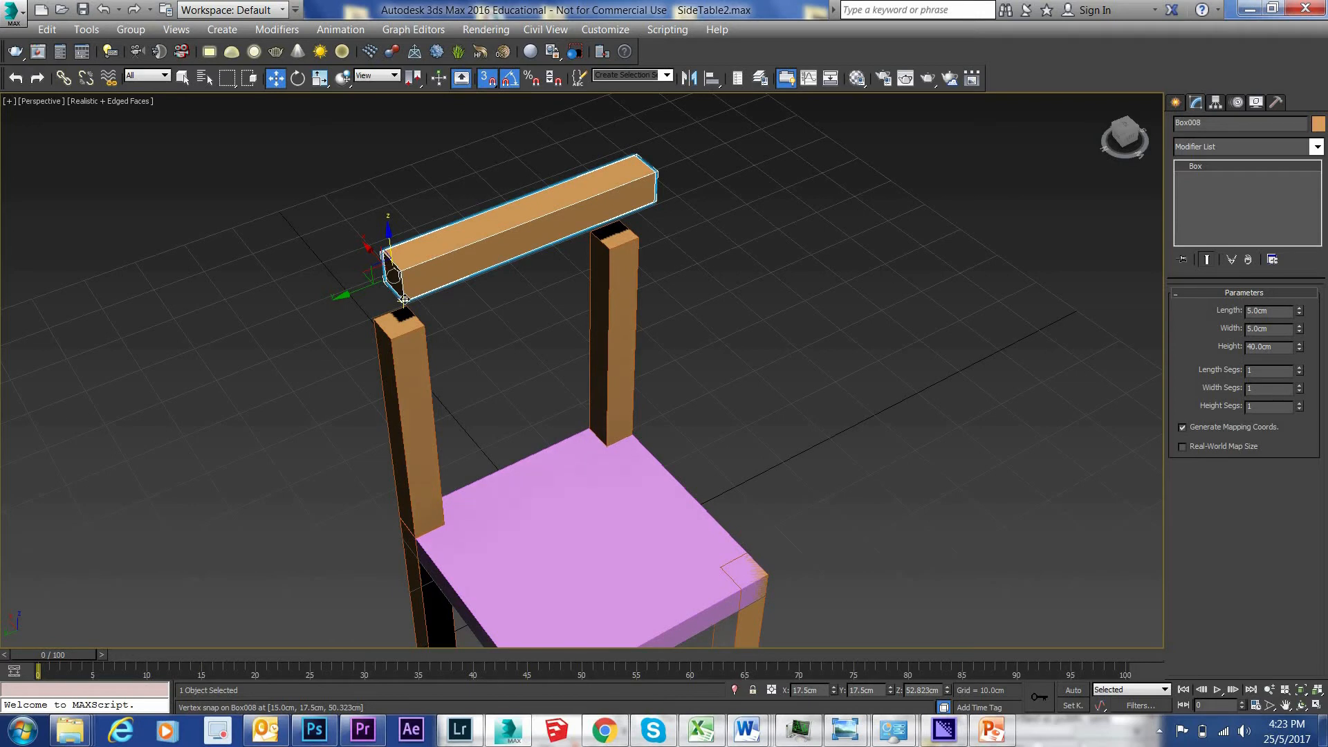
left_click_drag(404, 299, 383, 246)
scroll(382, 246, "up", 3)
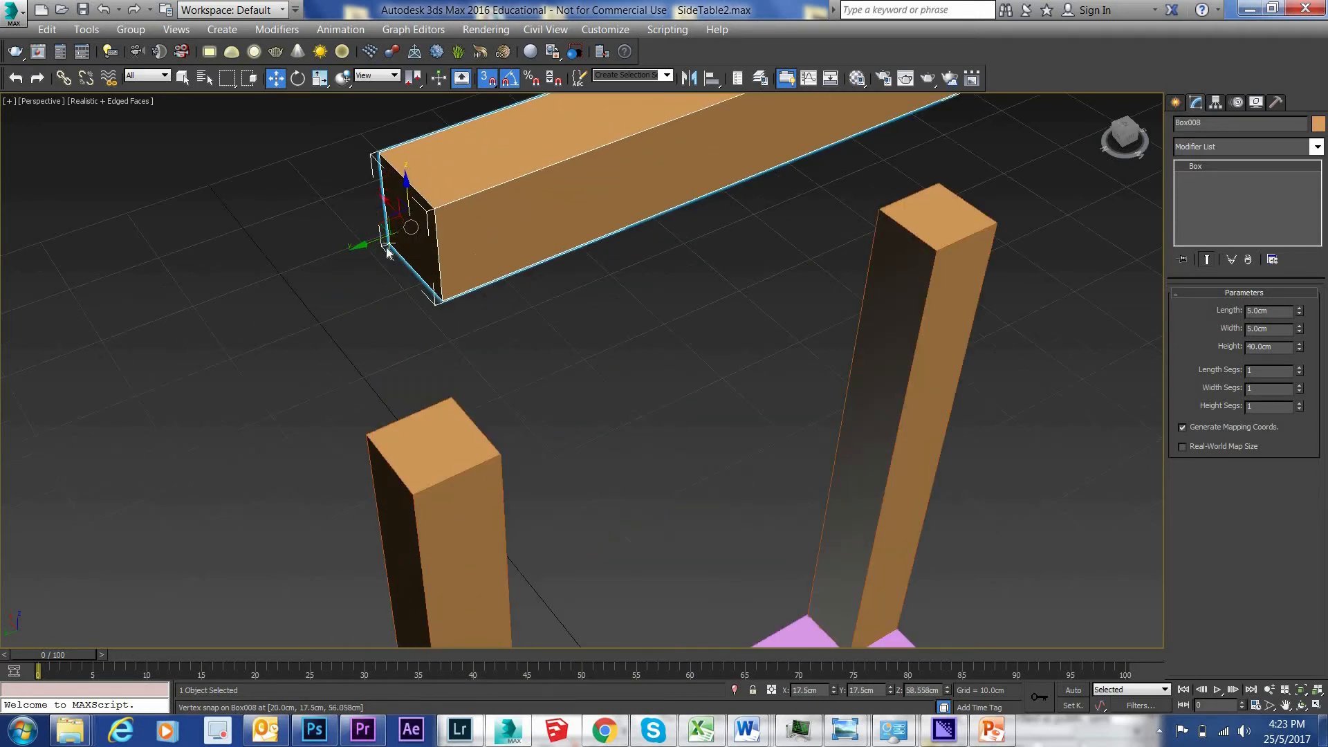
left_click_drag(392, 240, 416, 165)
scroll(349, 238, "down", 3)
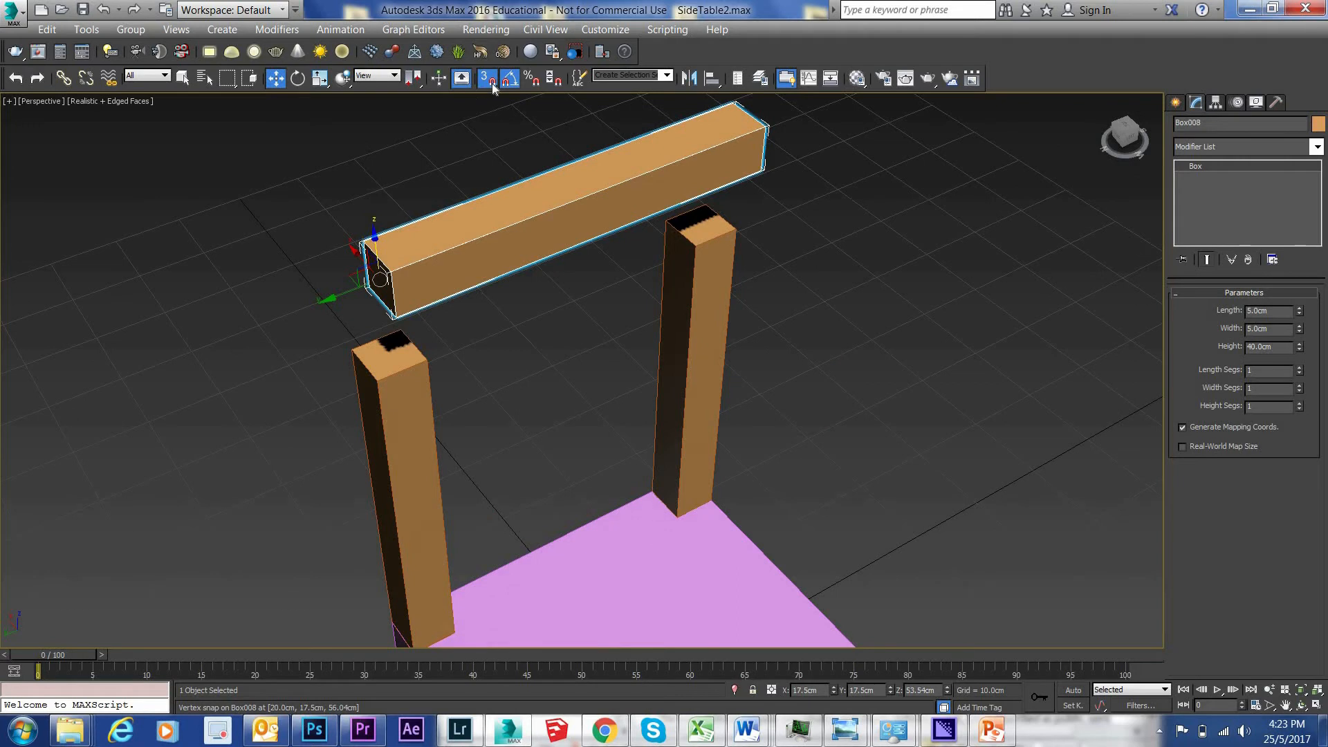
left_click(509, 78)
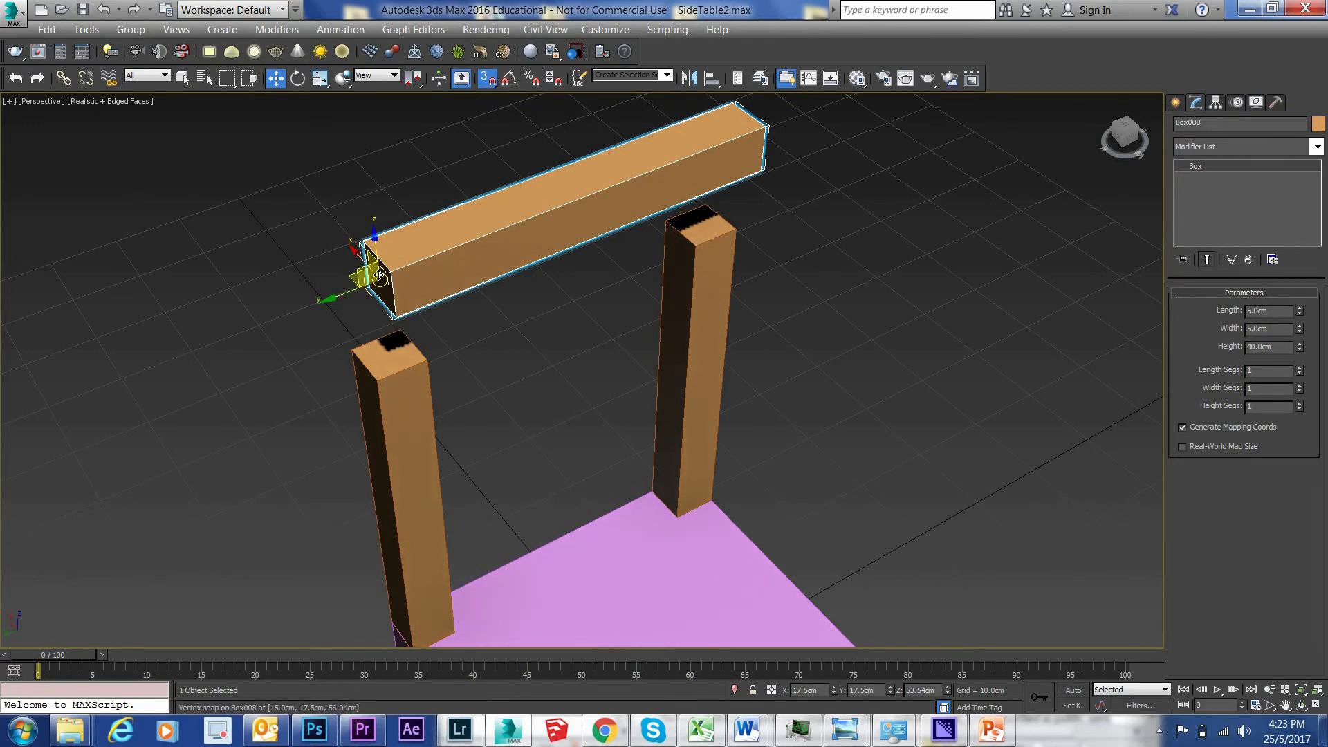
Snap the rail's lower corner onto the post's top corner at X 17.5, Y 20, Z 47.388 cm, spanning both posts, and clear the selection
left_click_drag(379, 276, 330, 323)
scroll(356, 350, "up", 3)
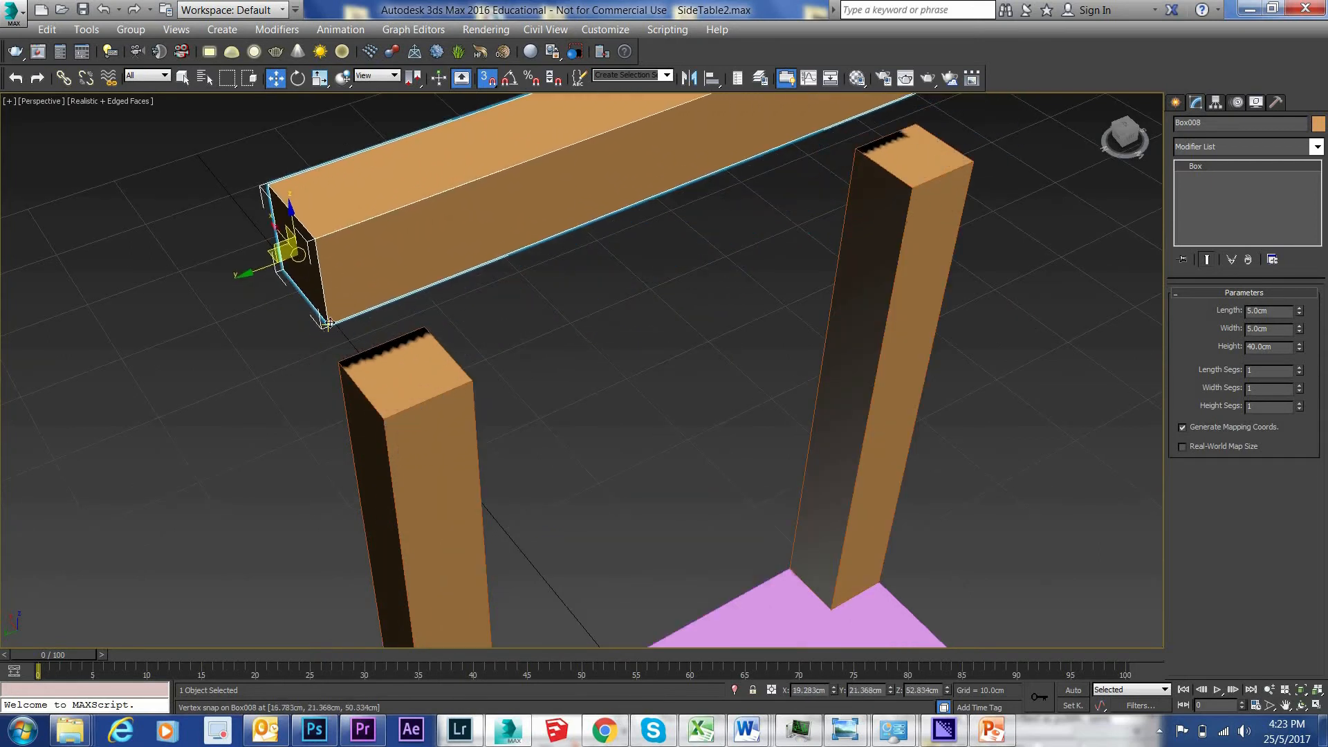
left_click_drag(357, 370, 380, 418)
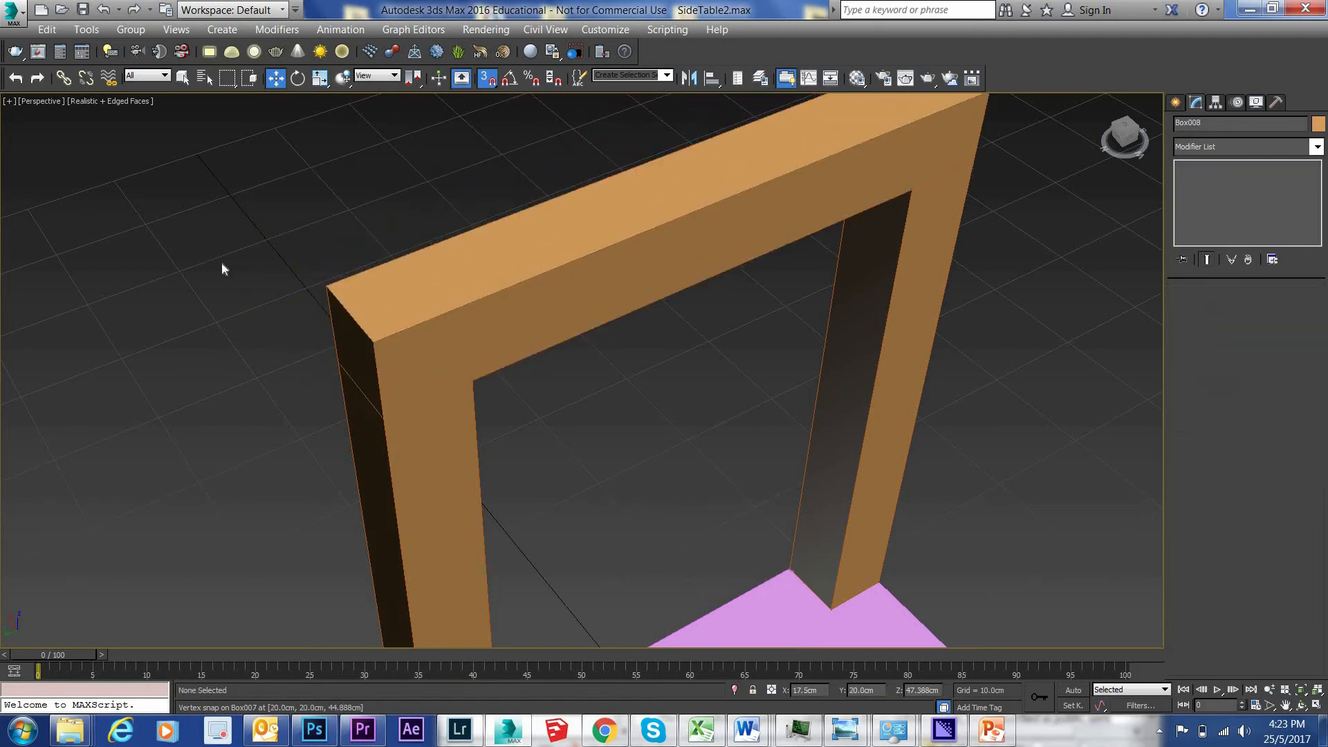
left_click(196, 250)
scroll(208, 245, "down", 5)
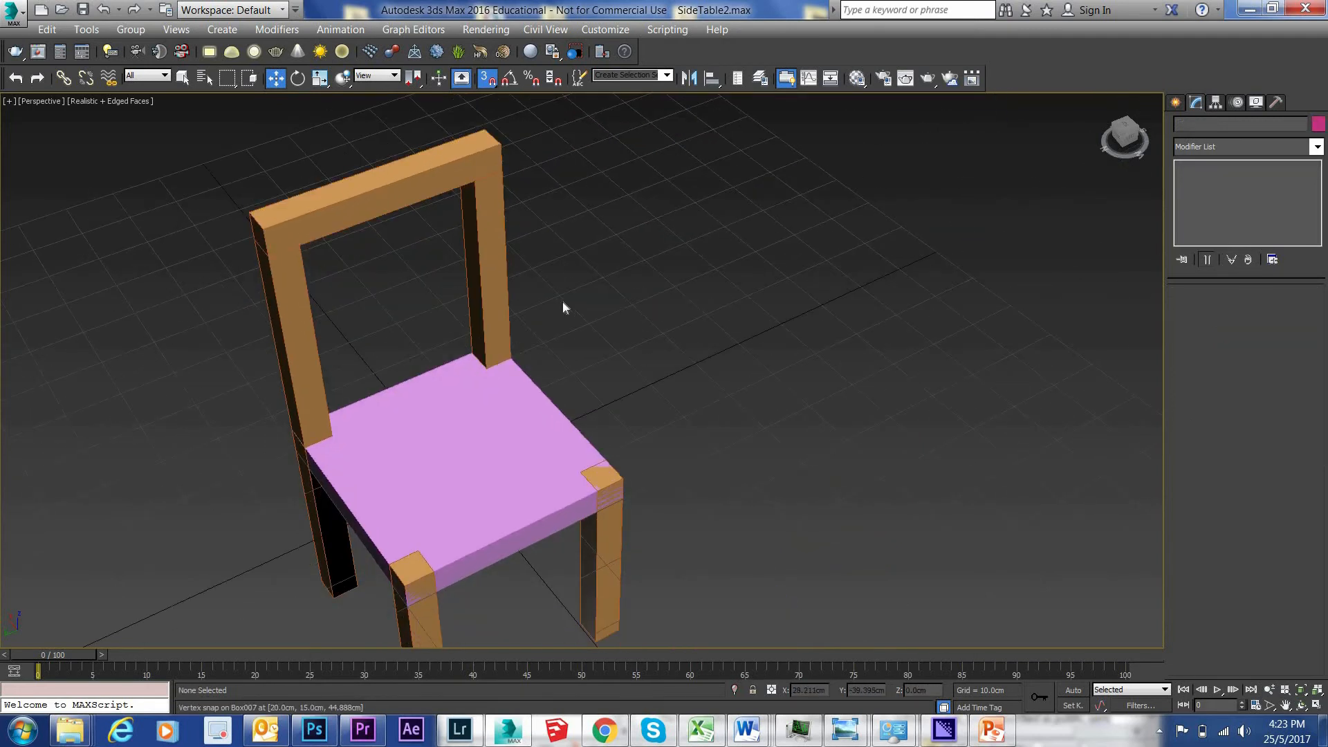
scroll(581, 305, "down", 4)
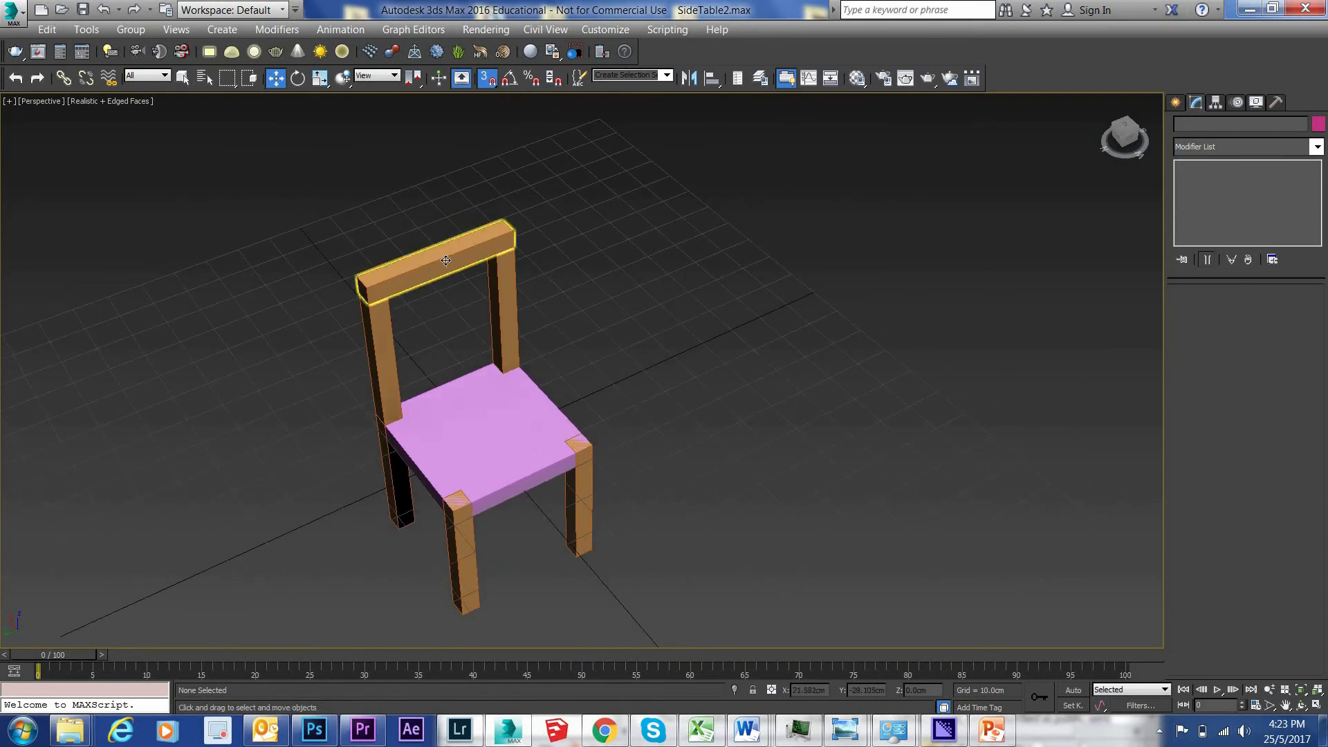
Clone the top rail straight down to Z 31.916 cm as an instance between the posts, and clear the selection
left_click(460, 277)
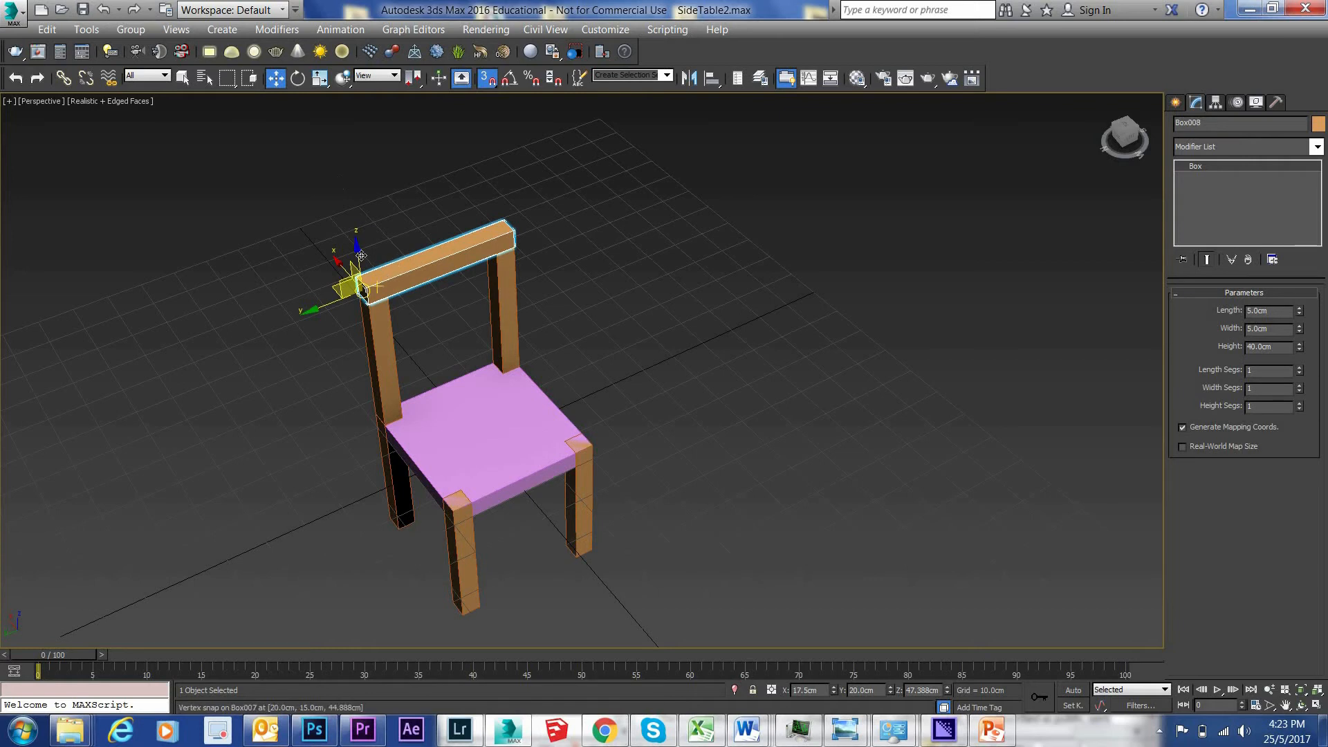
left_click_drag(355, 245, 373, 380, "shift")
left_click(593, 328)
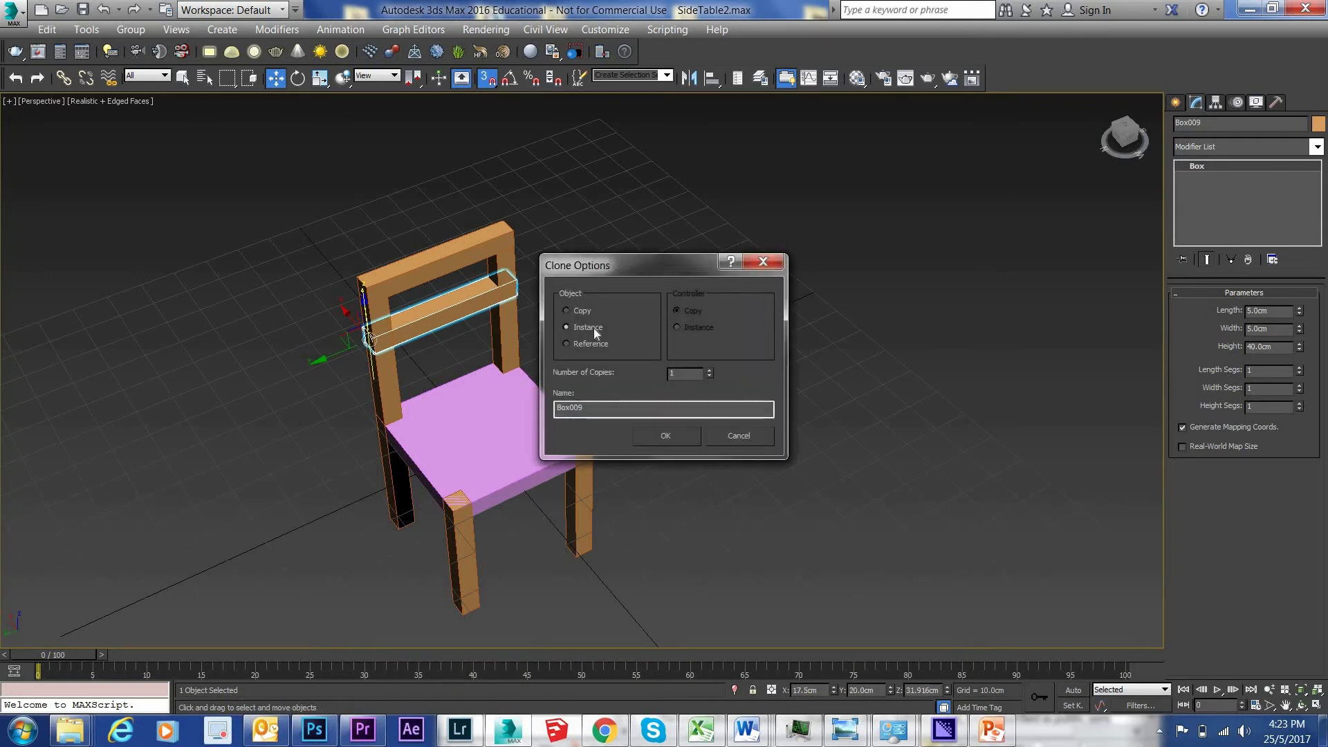
left_click(666, 435)
left_click(713, 397)
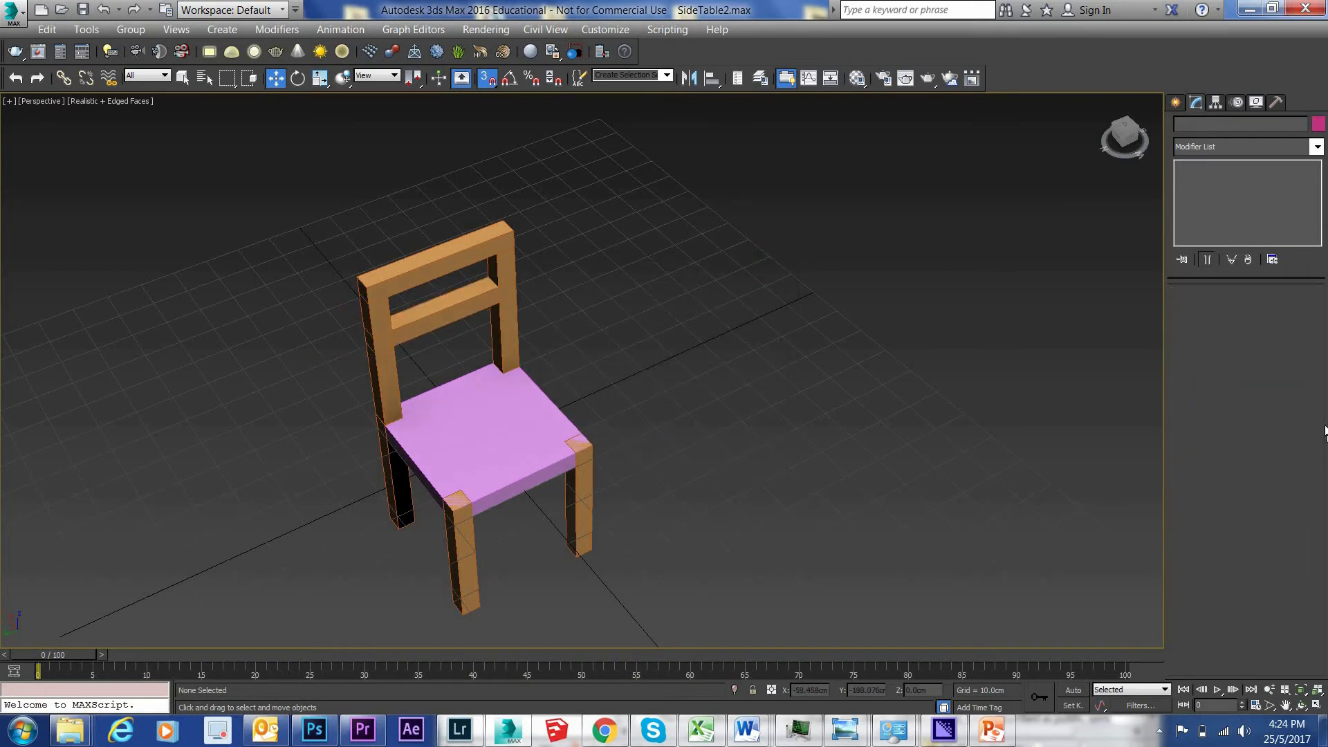
Examine the chair from several angles and distances, checking the backrest rails, posts, seat and legs
left_click(1301, 704)
mouse_move(550, 345)
left_mouse_down()
mouse_move(532, 291)
mouse_move(505, 360)
mouse_move(475, 335)
mouse_move(548, 320)
left_mouse_up()
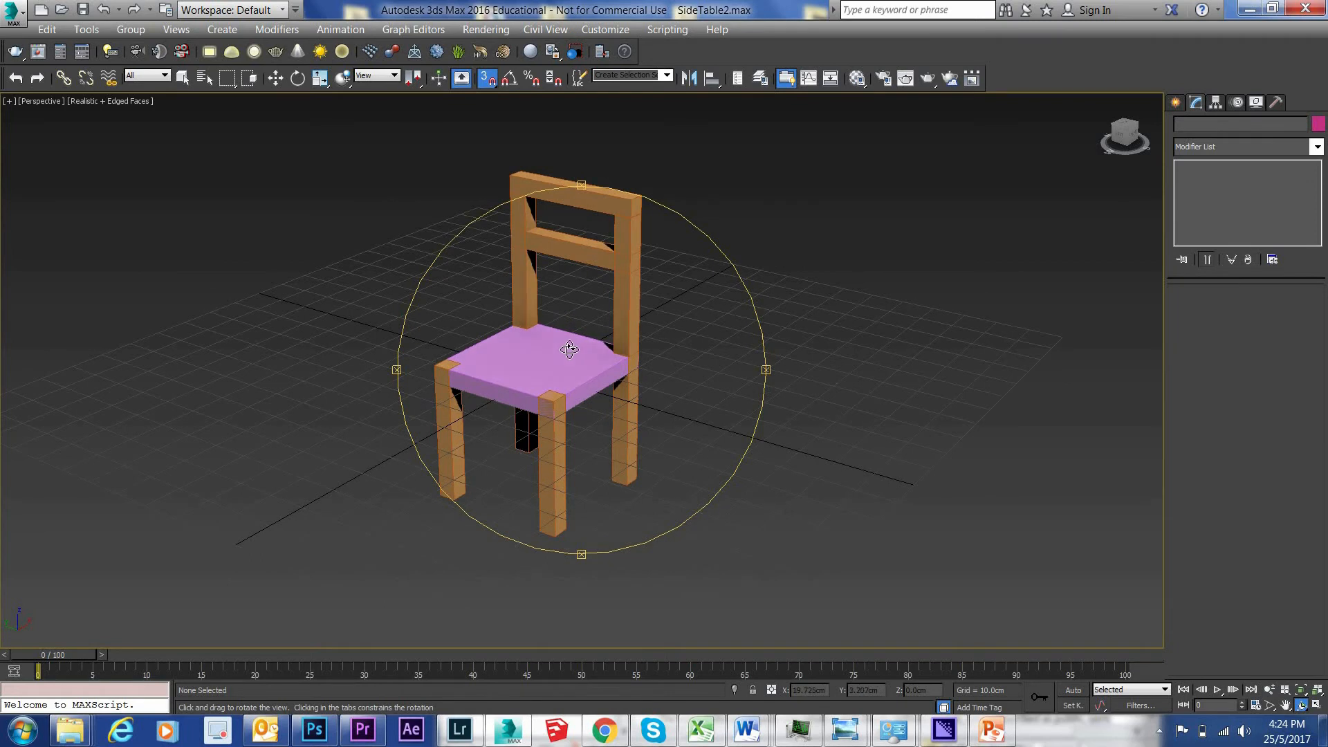
left_click_drag(563, 347, 527, 335)
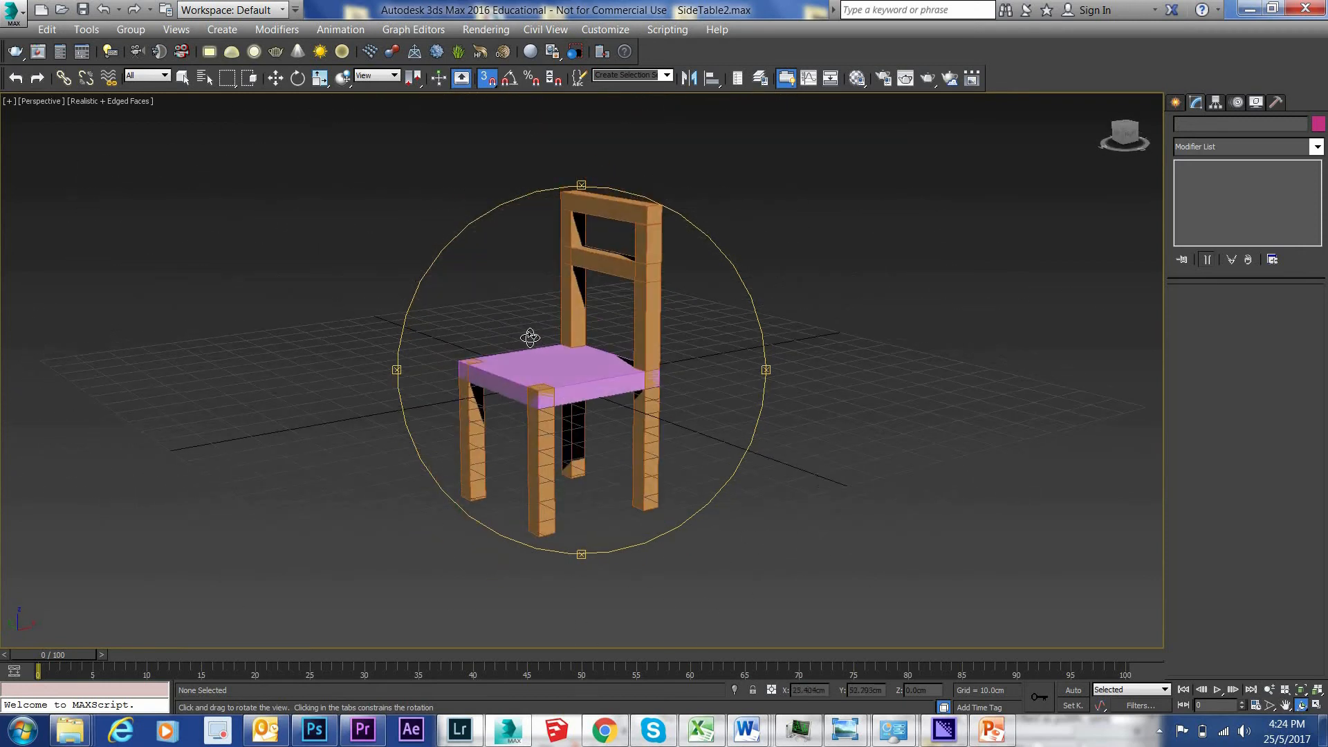
scroll(529, 337, "up", 3)
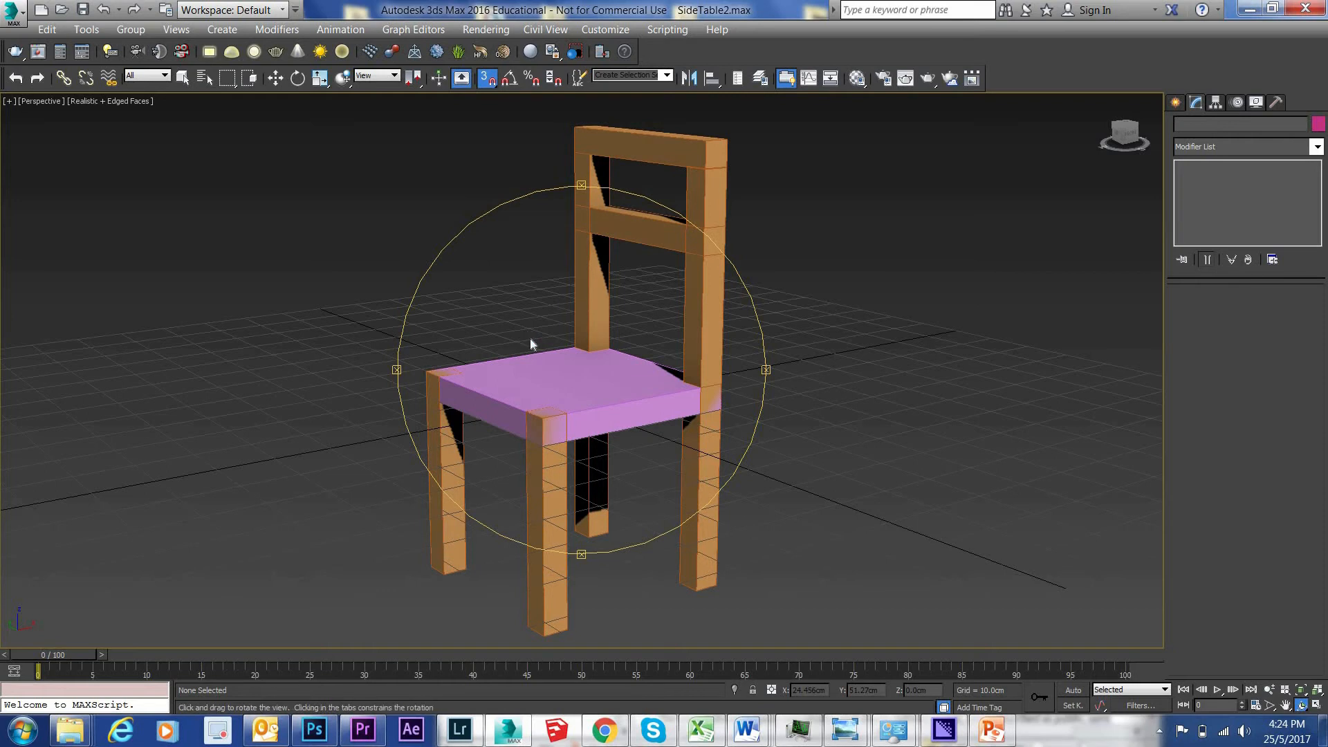
scroll(530, 343, "down", 4)
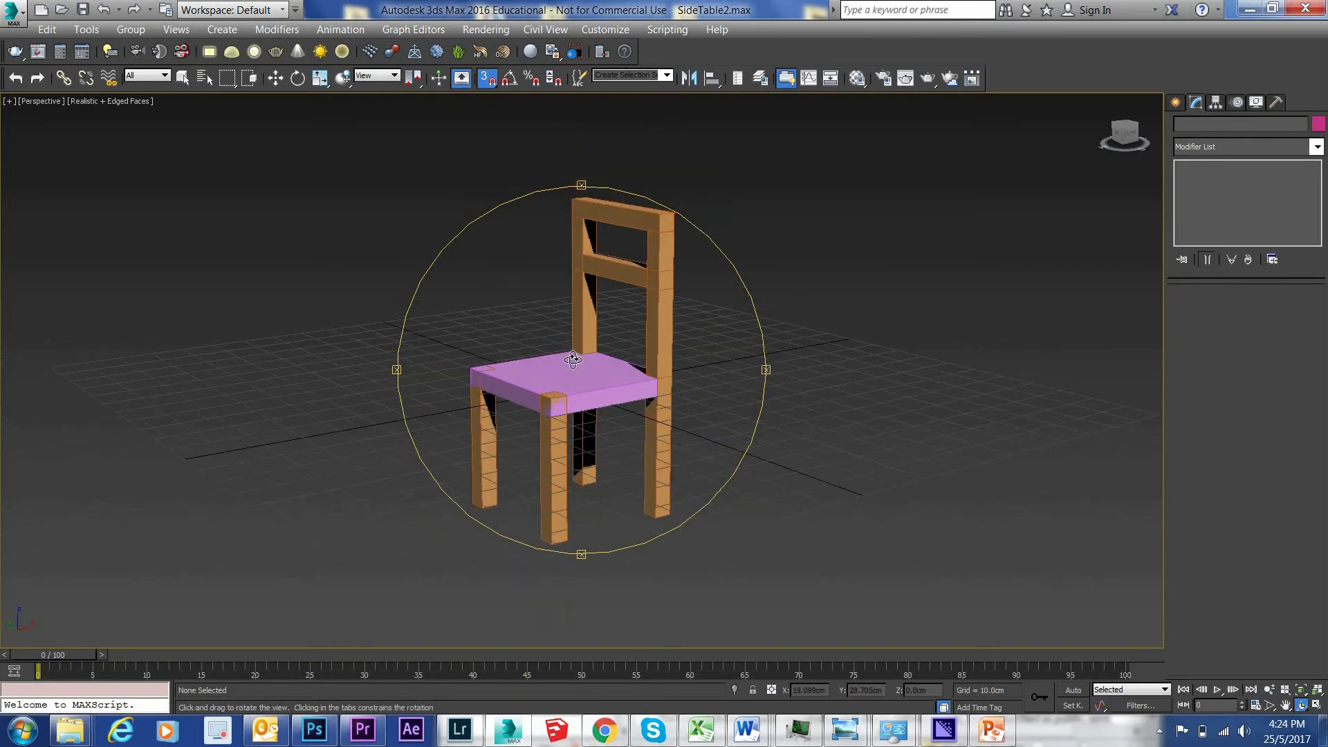
middle_click_drag(527, 335, 559, 330)
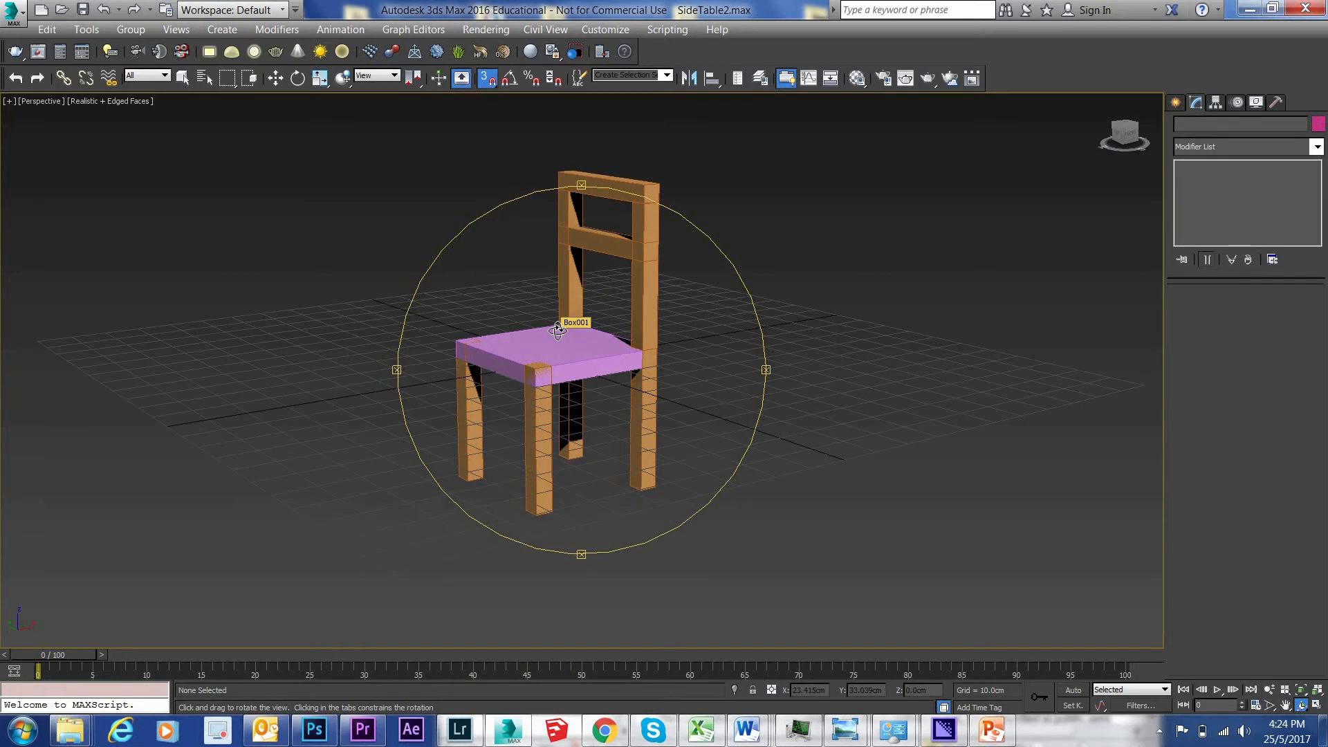
left_click_drag(557, 331, 583, 341)
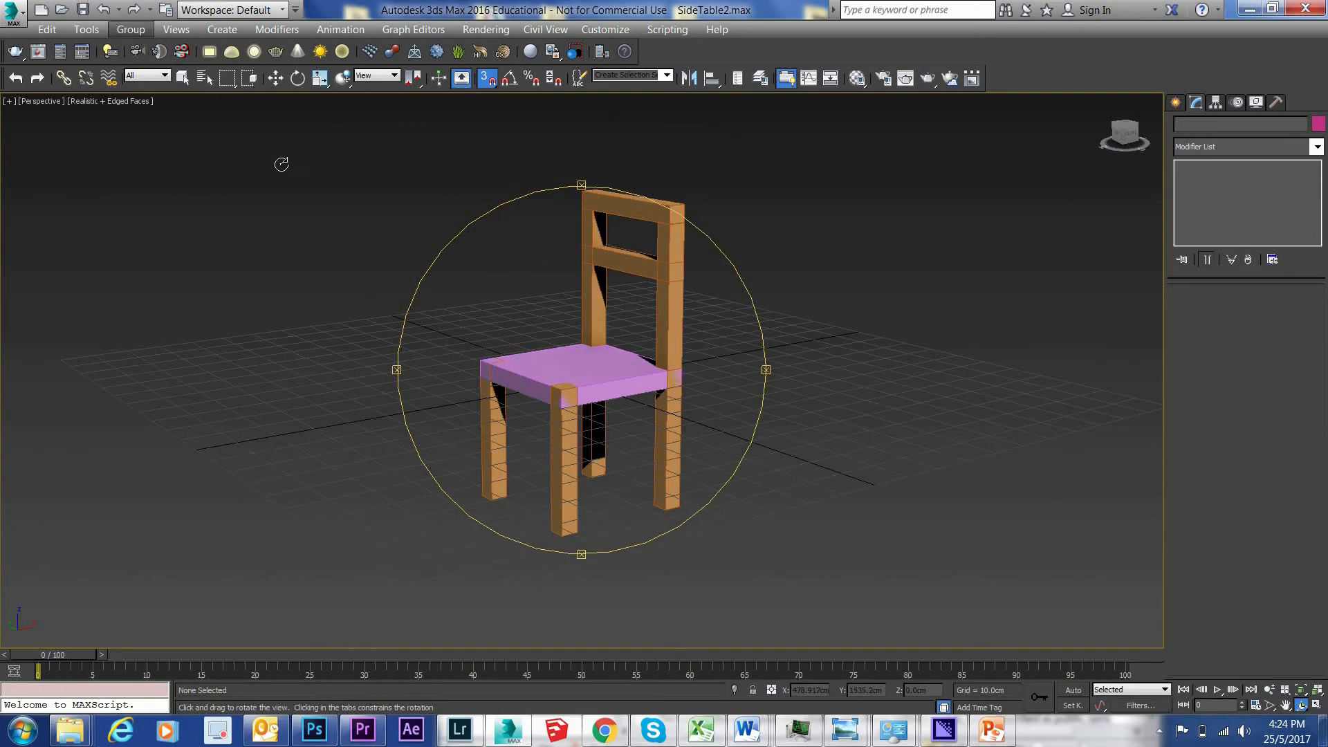
right_click(272, 189)
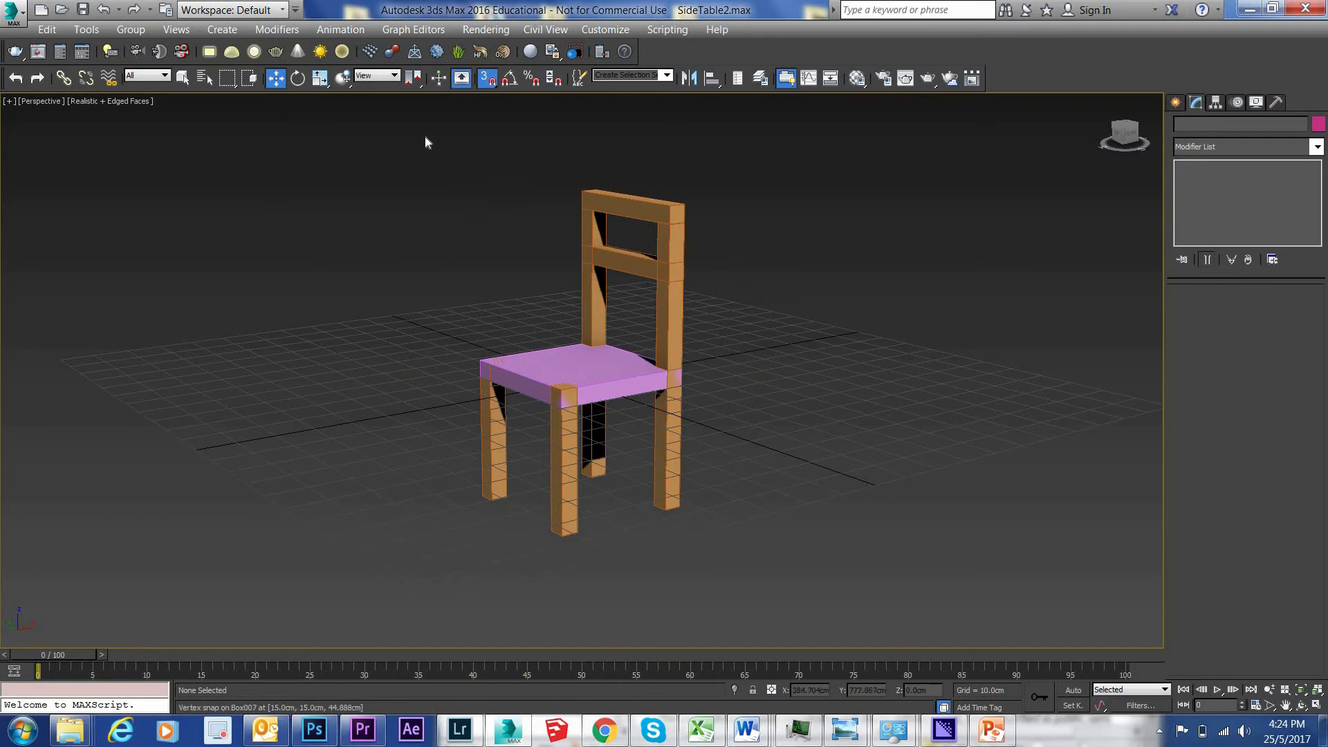
Select all parts of the chair together: the seat, four legs, two backrest posts and both rails
left_click(596, 363)
left_click(596, 279)
left_click(626, 207)
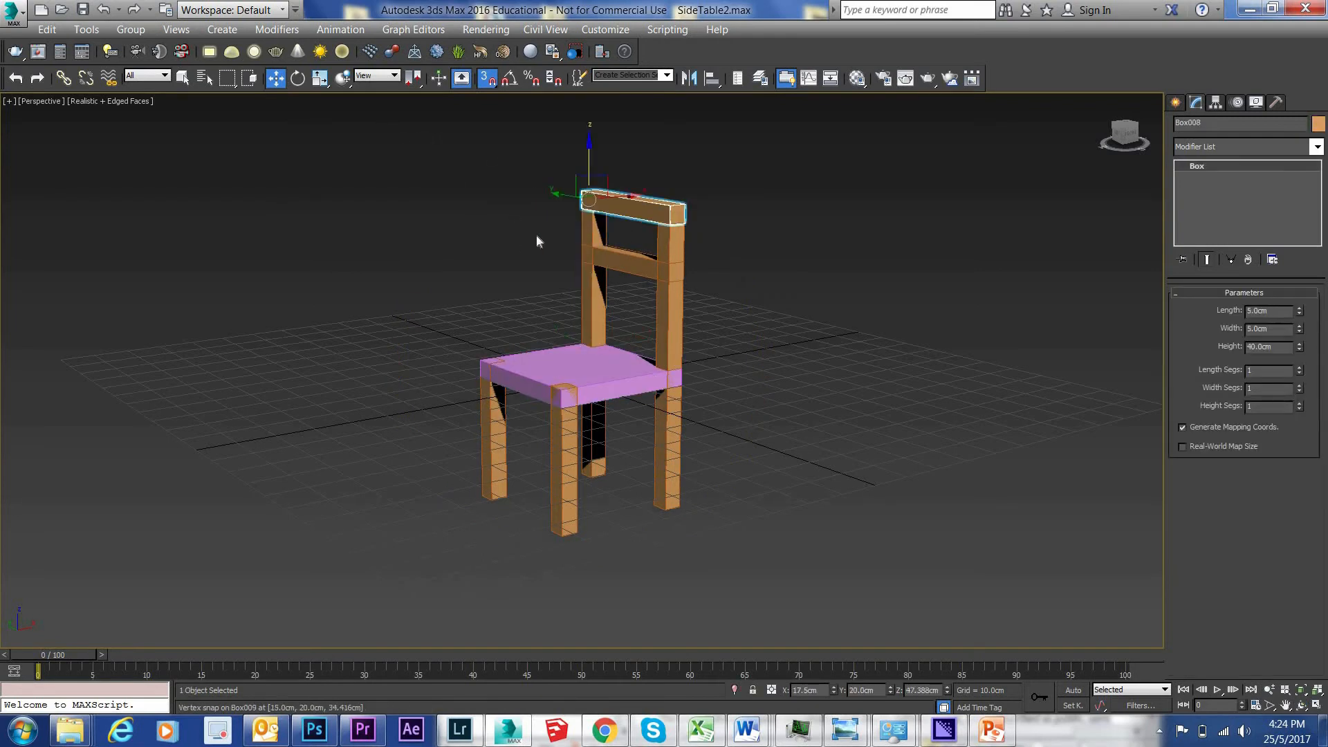
left_click(538, 225)
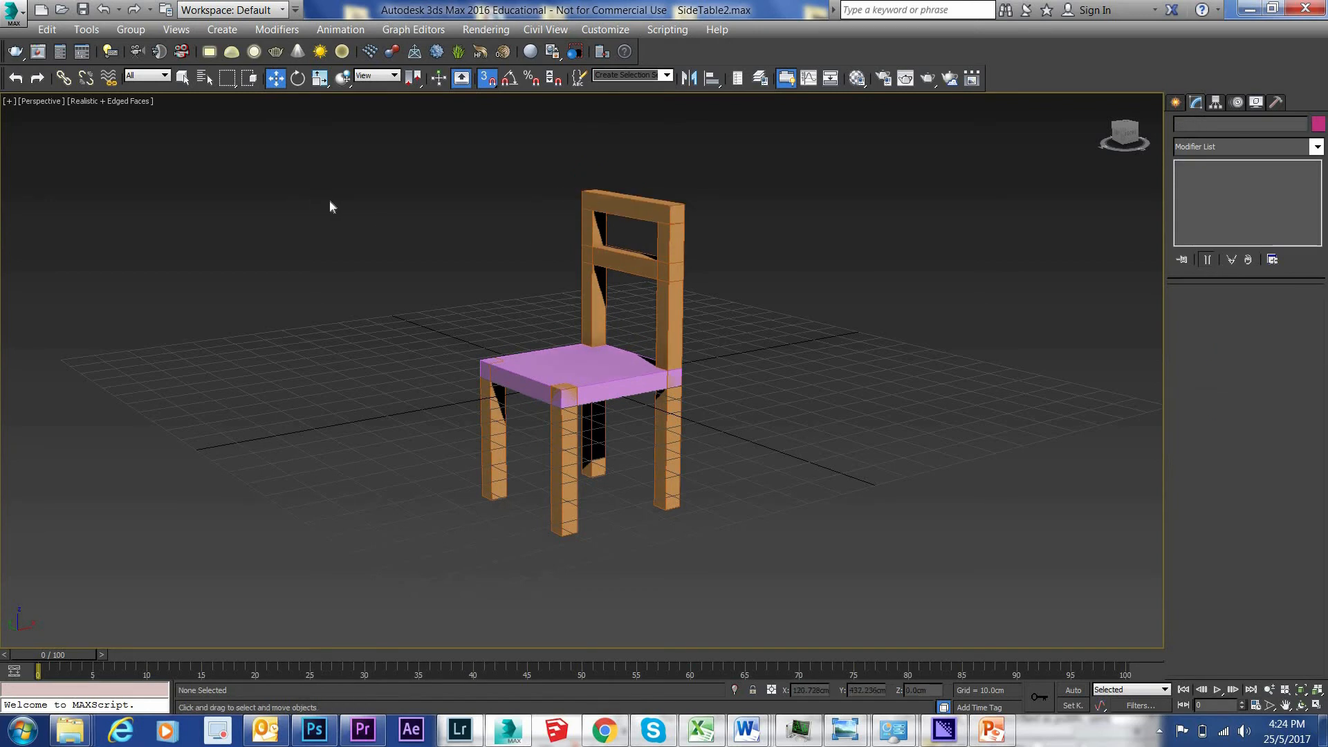
left_click_drag(296, 109, 810, 587)
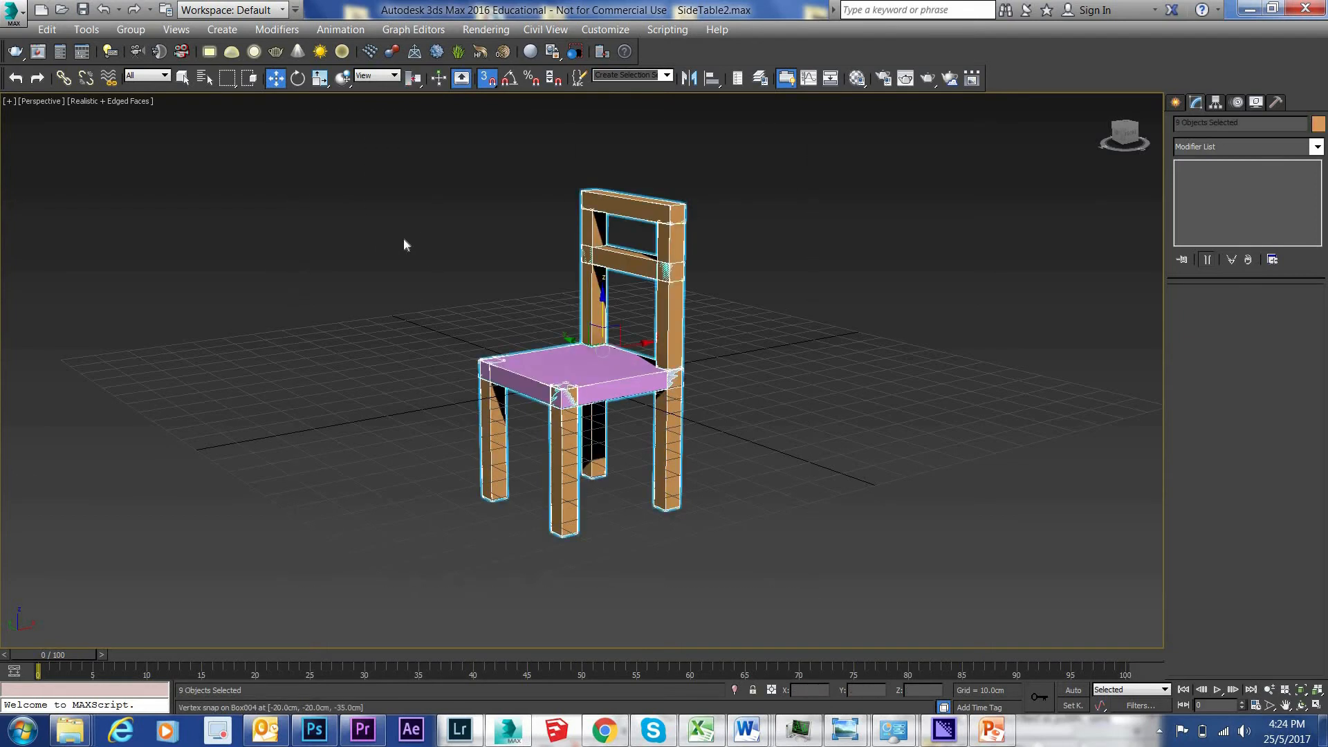
Select all nine chair parts, group them under the name Chair, and clear the selection
left_click(370, 147)
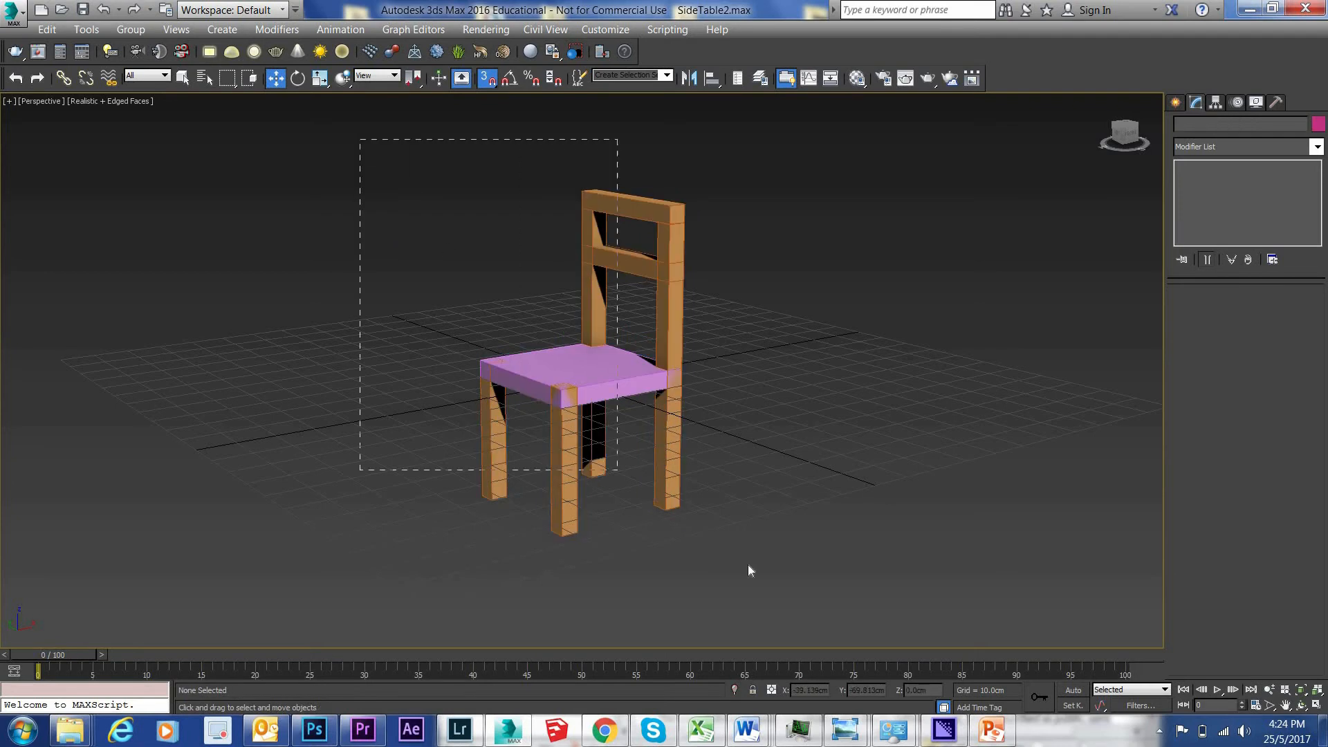
left_click_drag(692, 527, 692, 528)
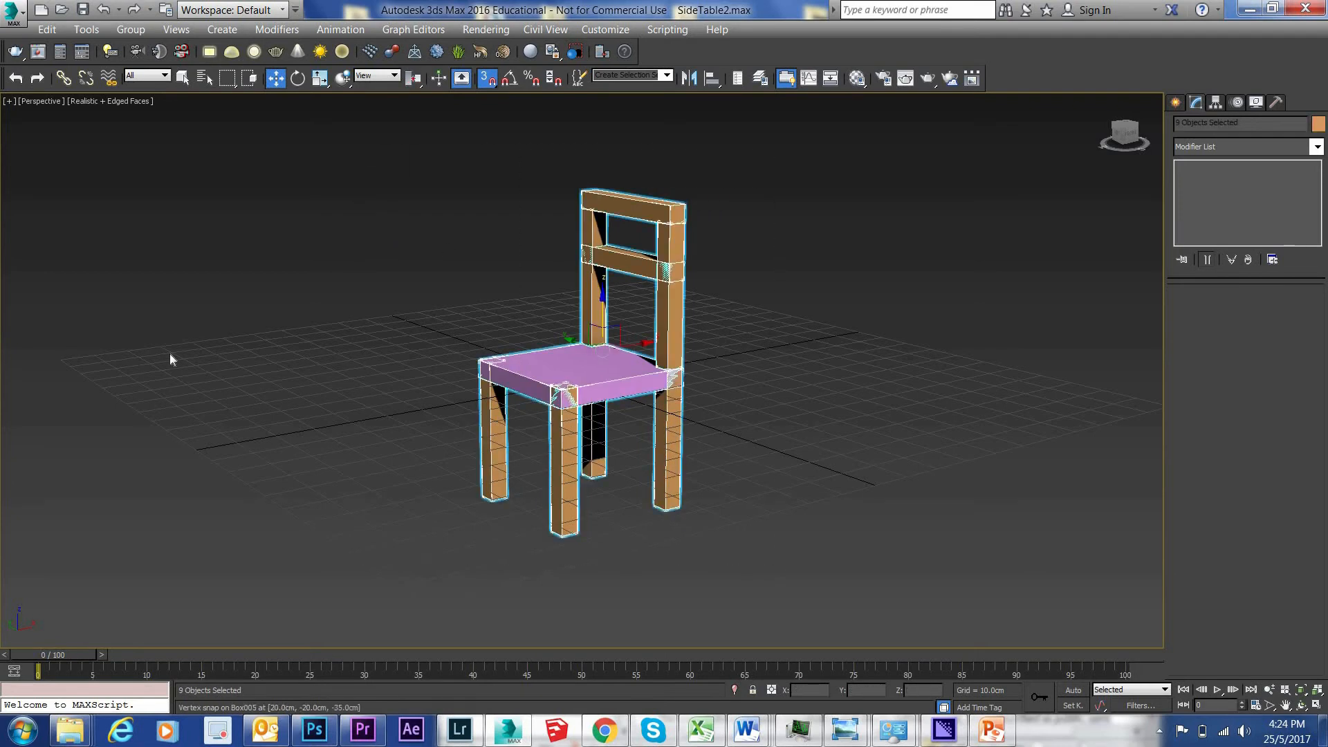
left_click(276, 358)
key("ctrl+a")
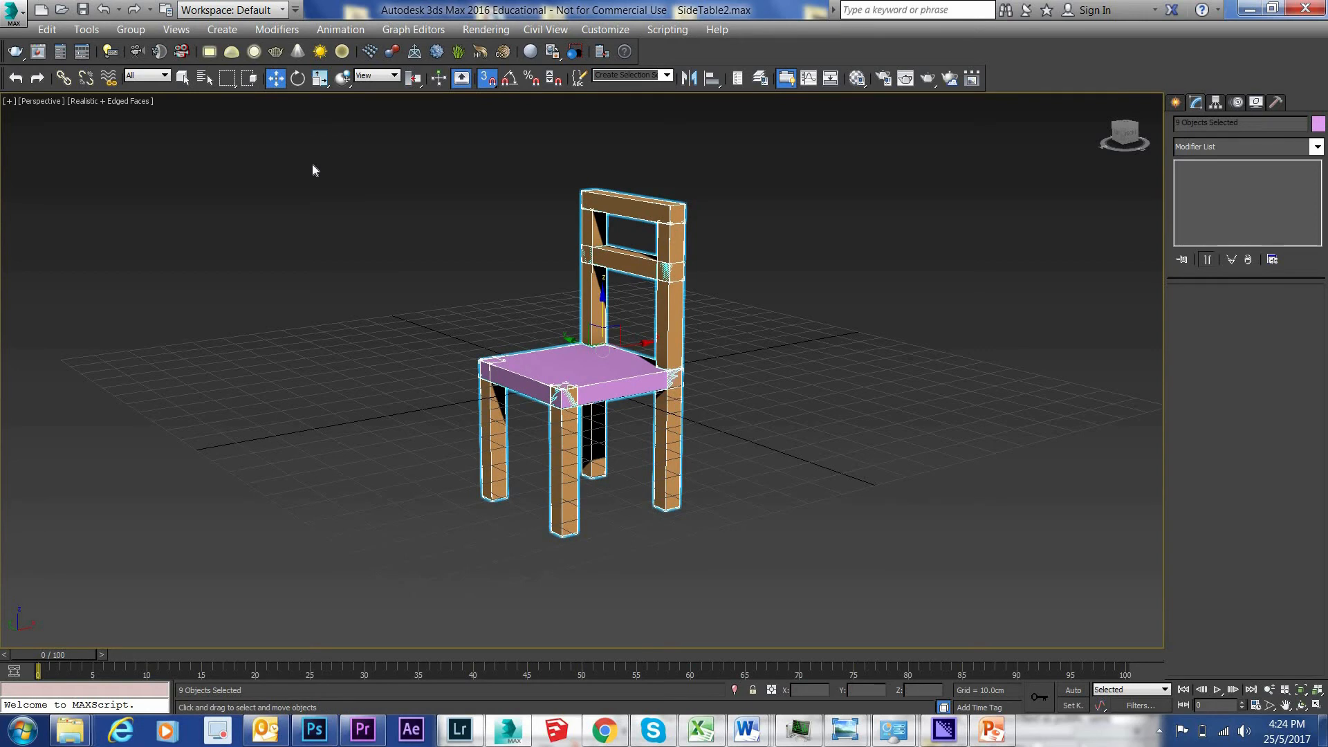
left_click(131, 29)
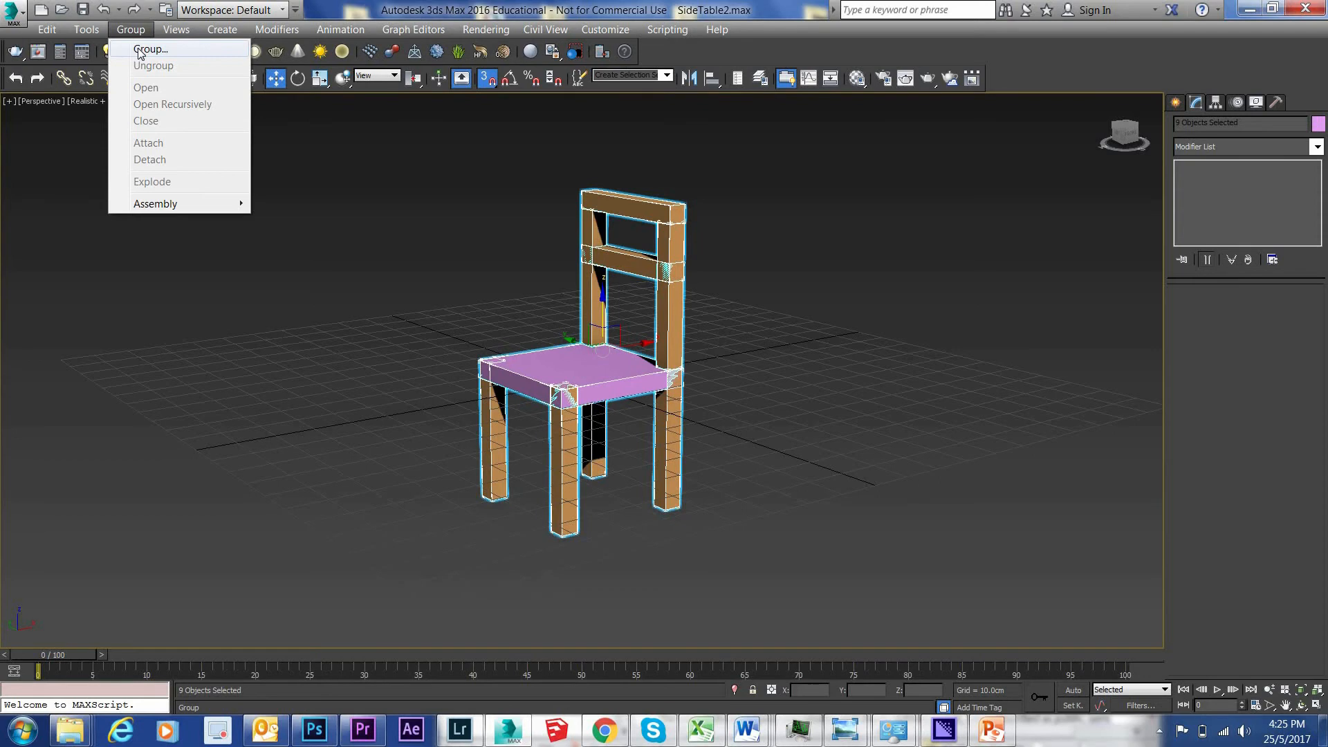
left_click(139, 50)
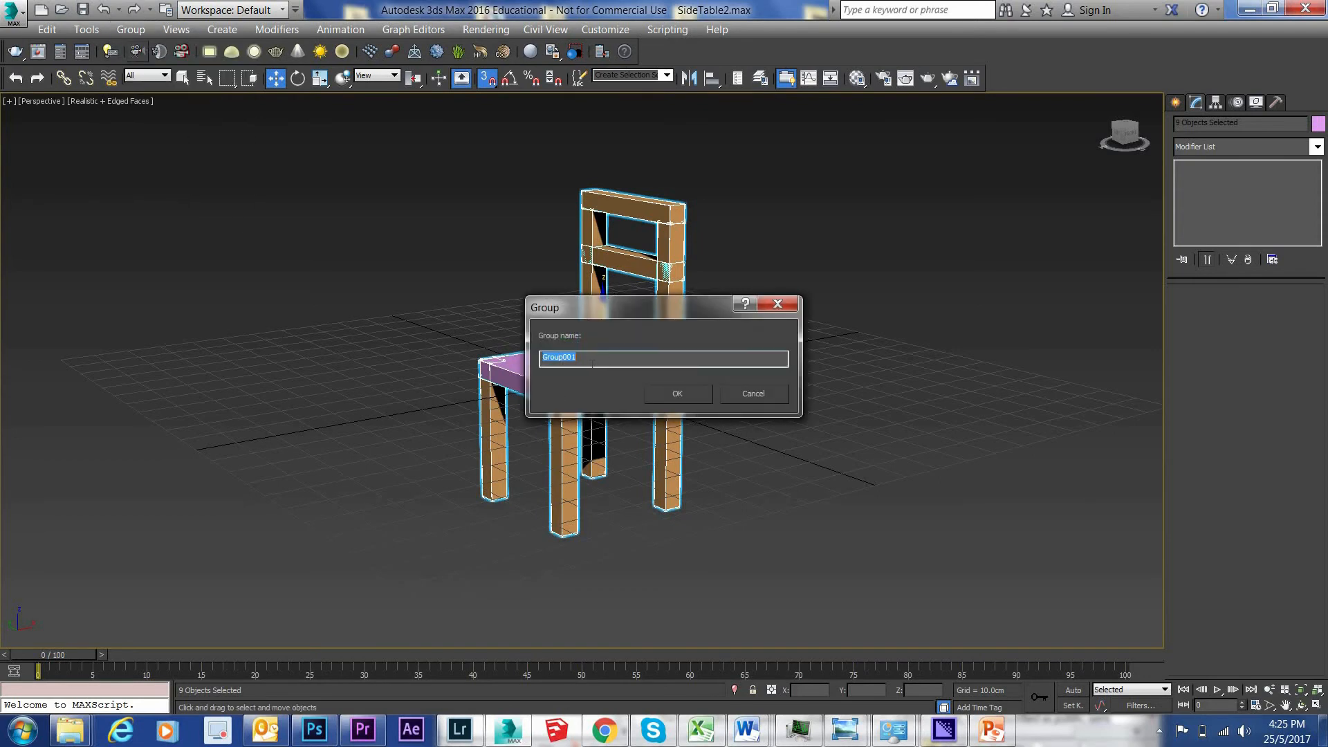
type("Chair")
left_click(678, 393)
left_click(830, 395)
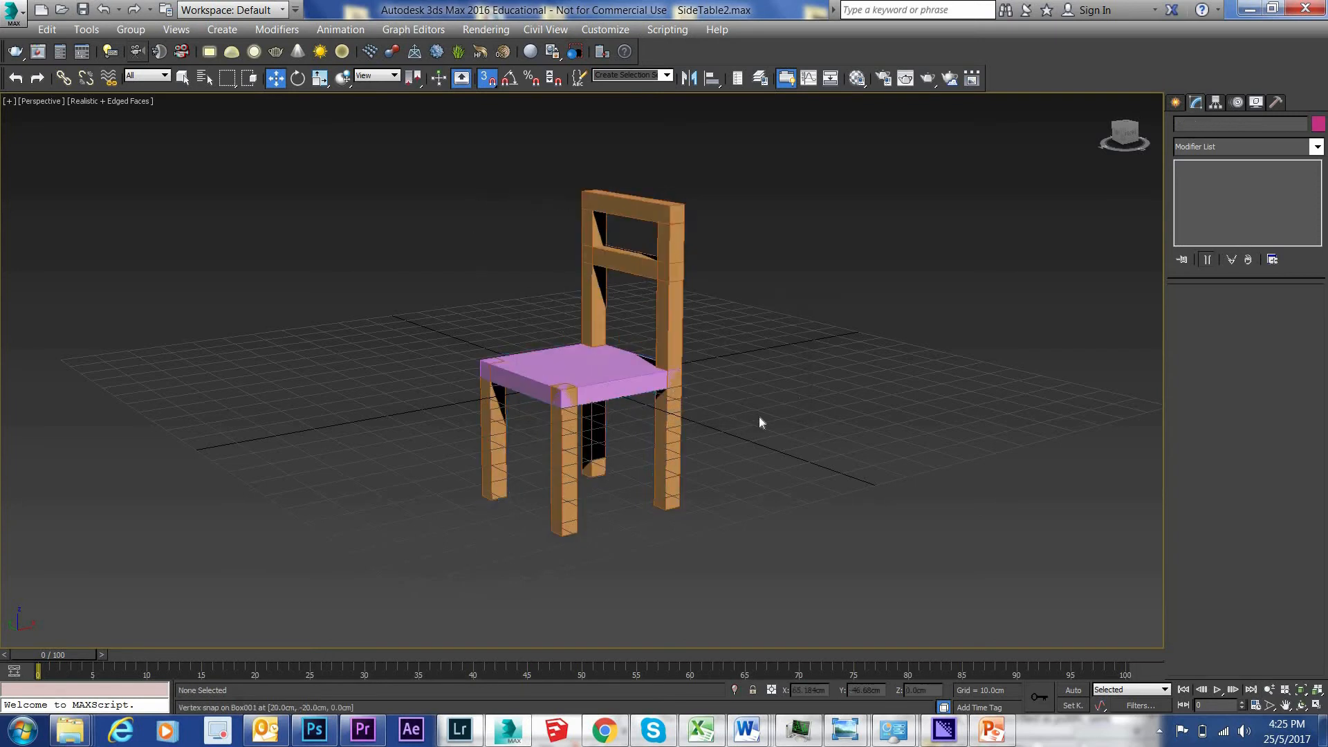
Move the Chair group freely, with snapping turned off, to about X -21.6, Y -22.5, Z 22.0 cm
left_click(639, 377)
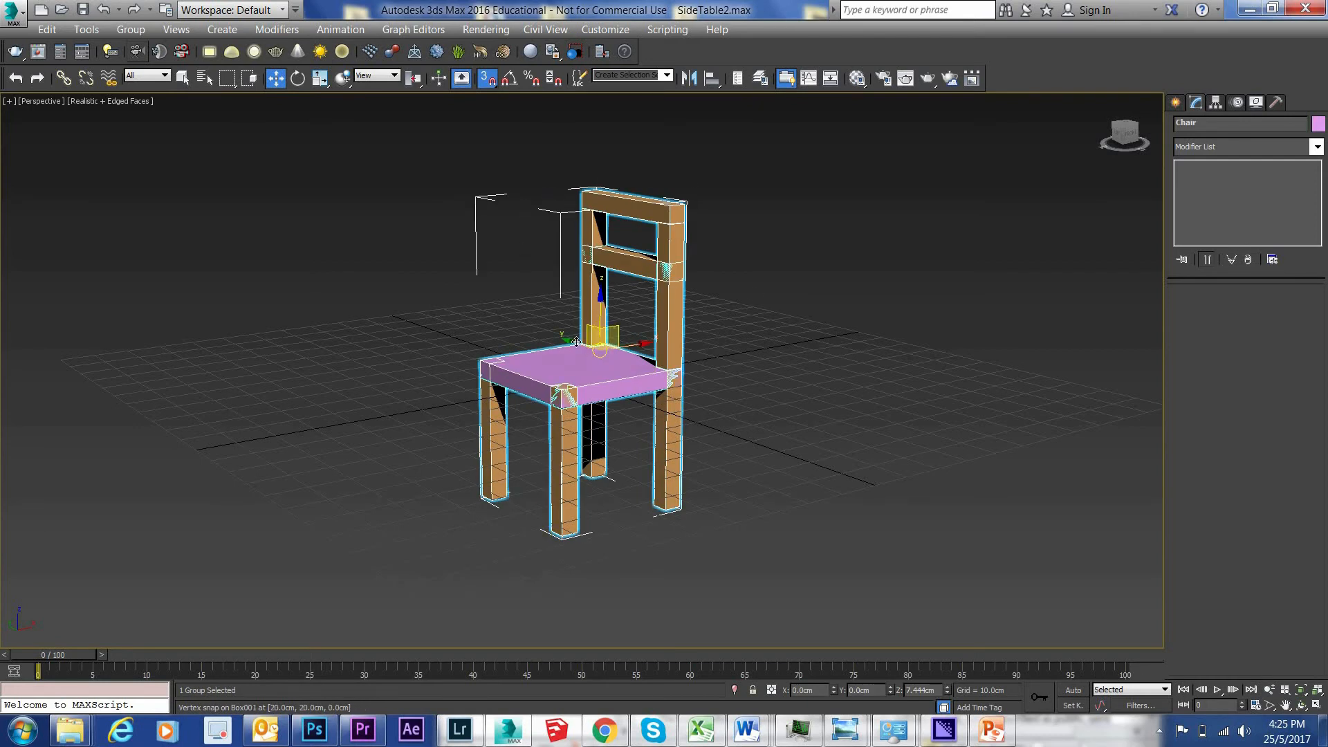
left_click_drag(554, 333, 703, 404)
left_click(484, 82)
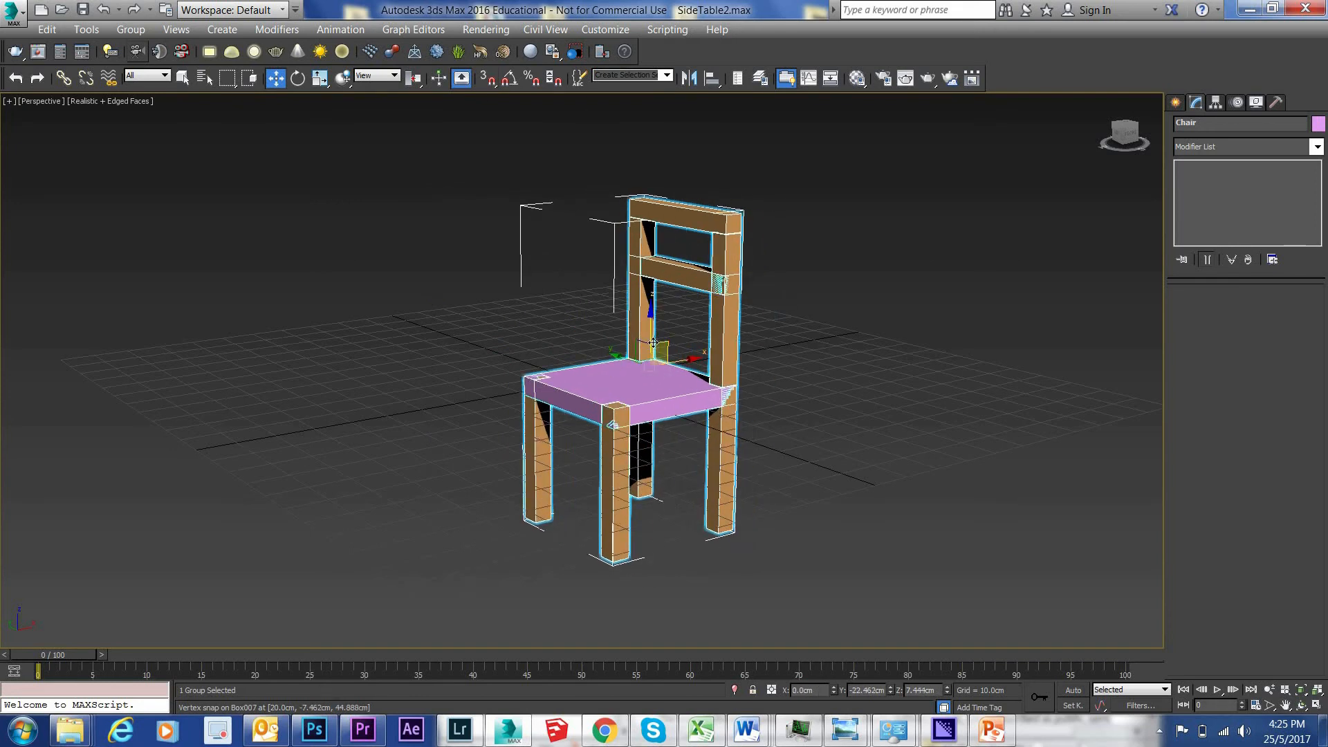
left_click_drag(653, 342, 588, 308)
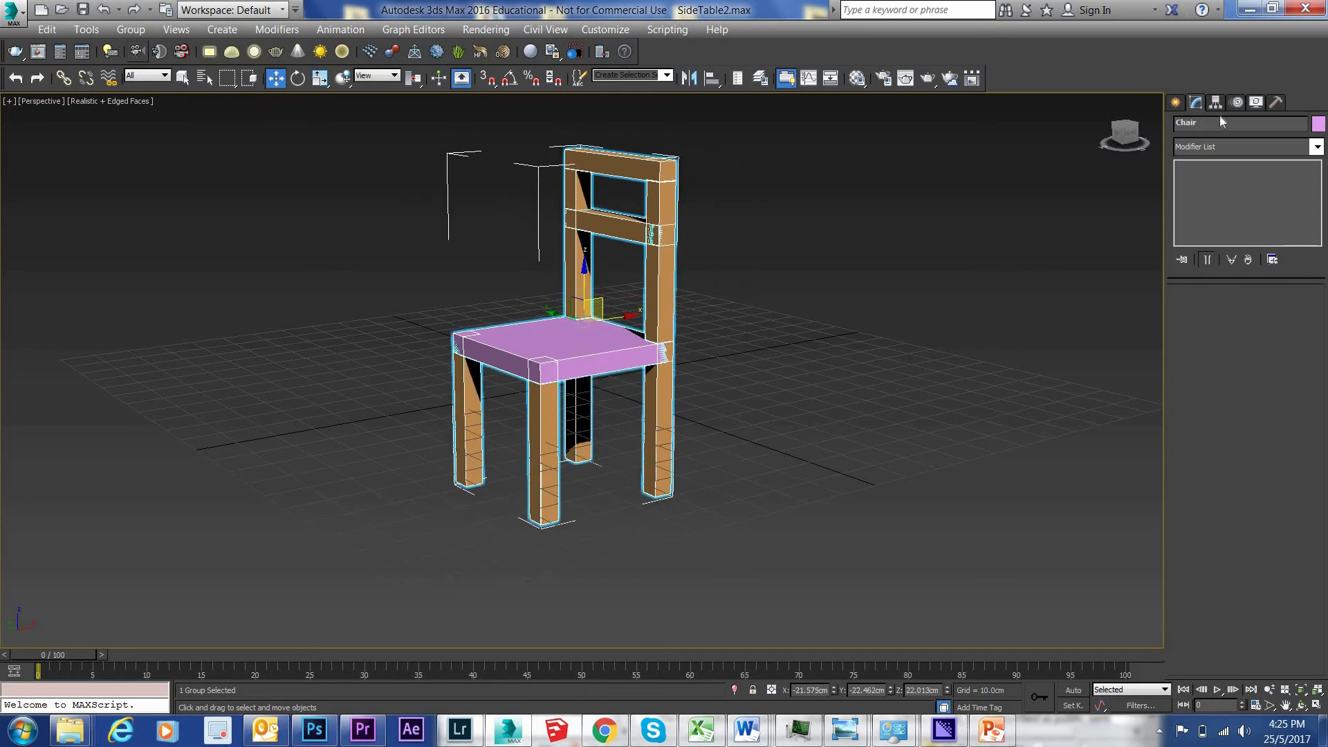
Clone the Chair group along Y to about 52.7 cm as a single copy named Table, and clear the selection
middle_click_drag(671, 357, 748, 398)
left_click(491, 296)
left_click(617, 375)
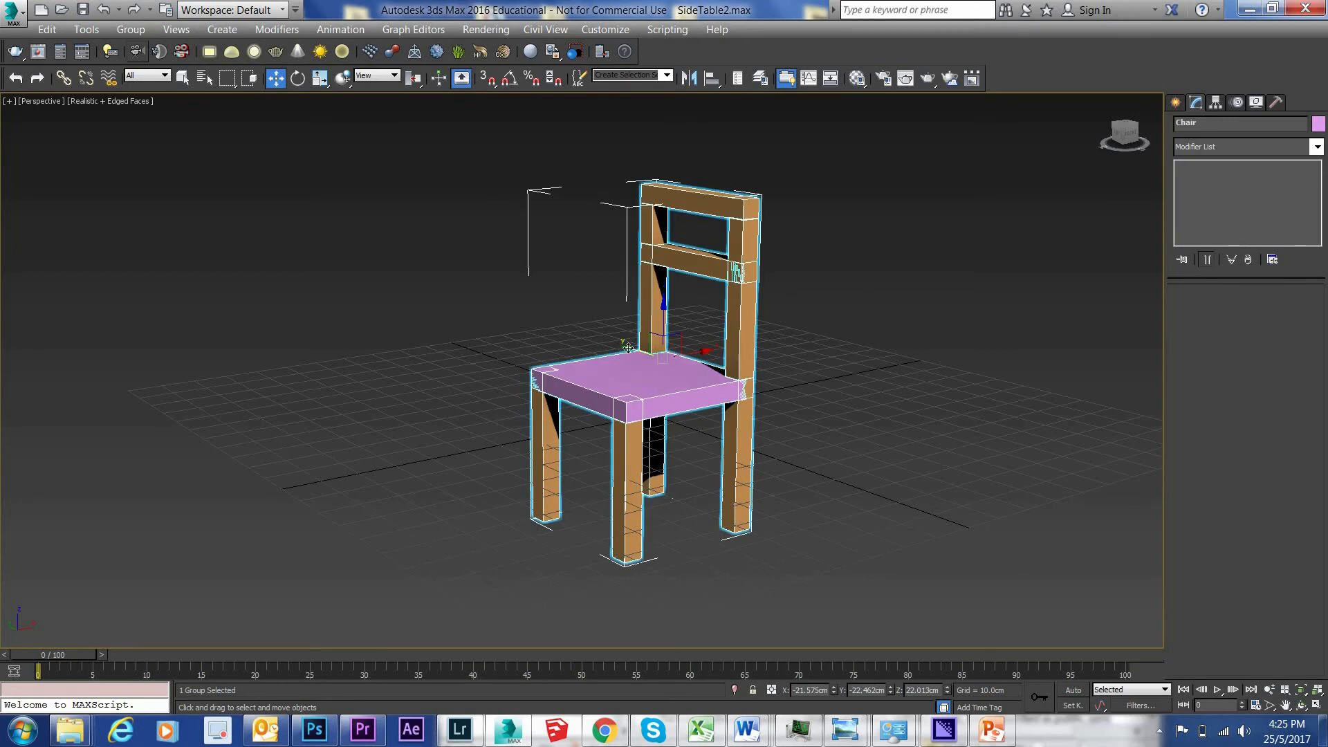
mouse_move(628, 347)
left_mouse_down("shift")
mouse_move(403, 237)
mouse_move(408, 276)
mouse_move(491, 289)
left_mouse_up("shift")
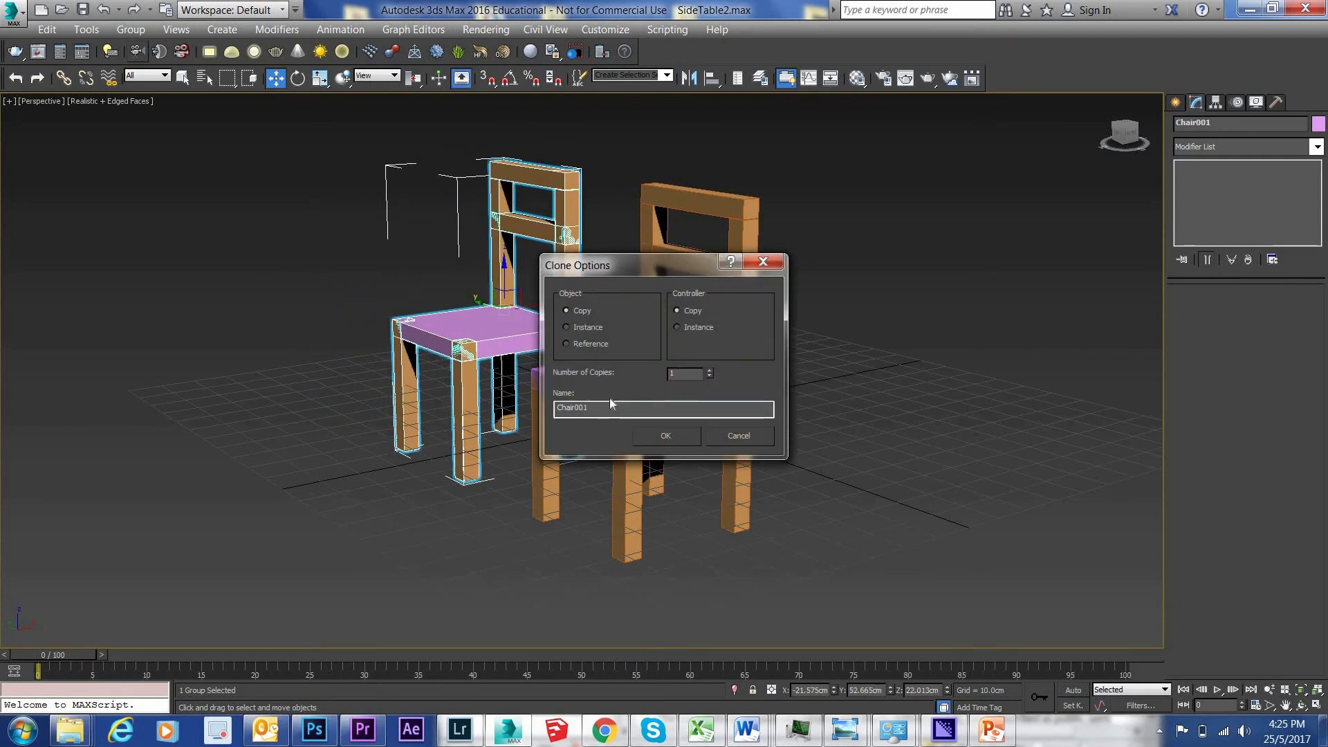
double_click(608, 404)
type("Table")
left_click(664, 437)
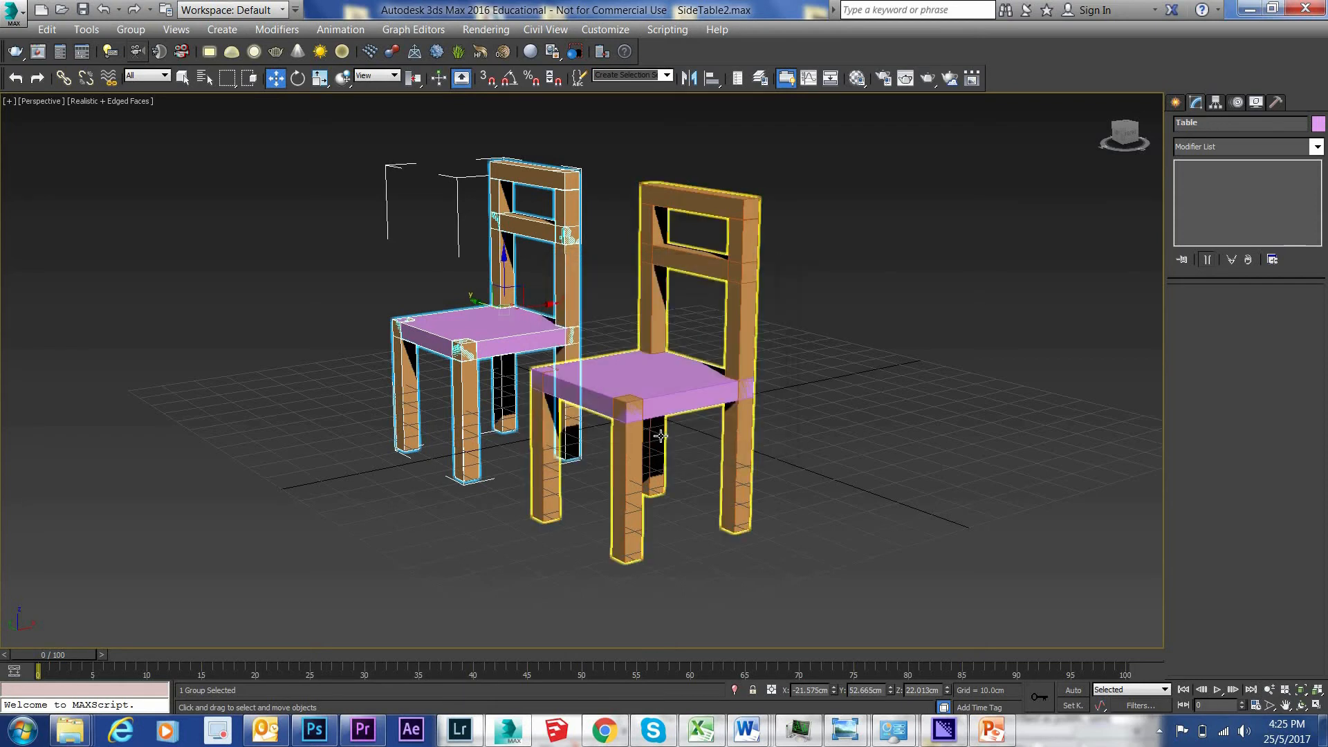
left_click(624, 127)
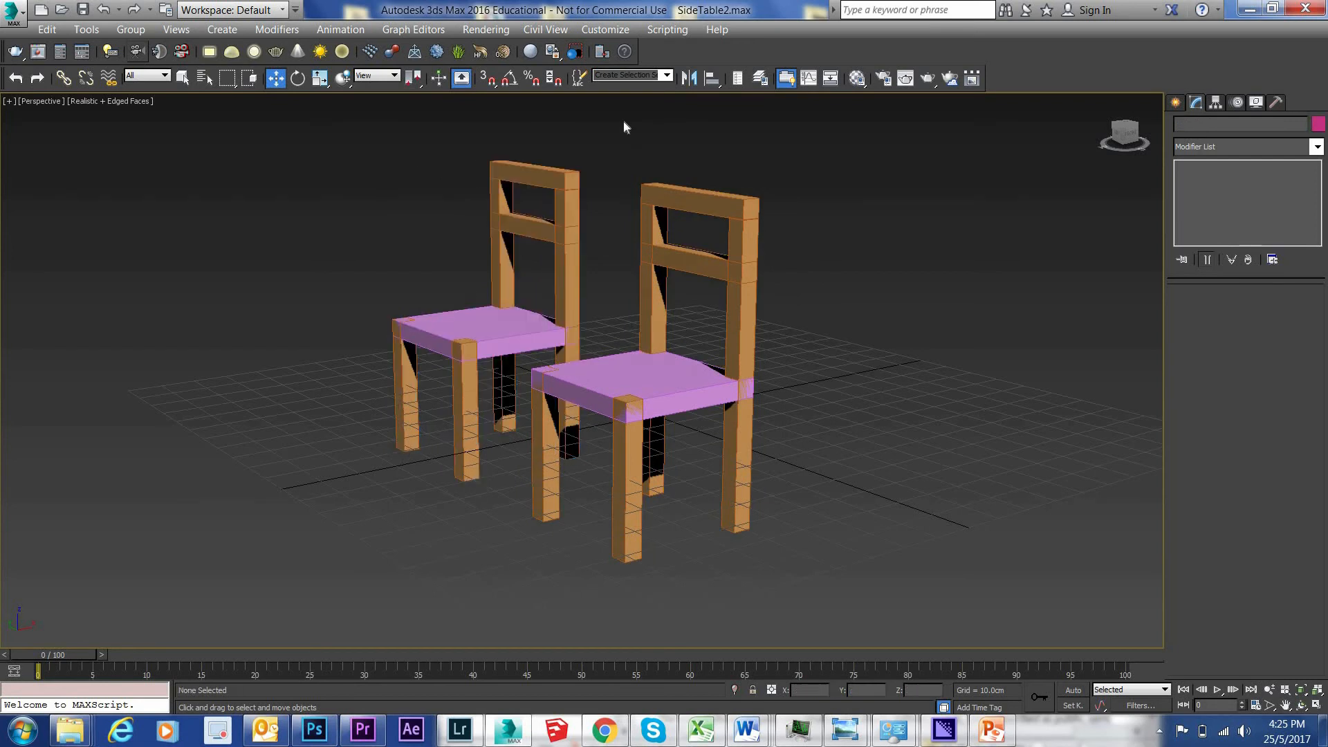
Ungroup the Table copy into its separate parts and clear the selection
left_click(1301, 705)
mouse_move(504, 352)
left_mouse_down()
mouse_move(548, 343)
mouse_move(507, 331)
left_mouse_up()
scroll(547, 334, "down", 3)
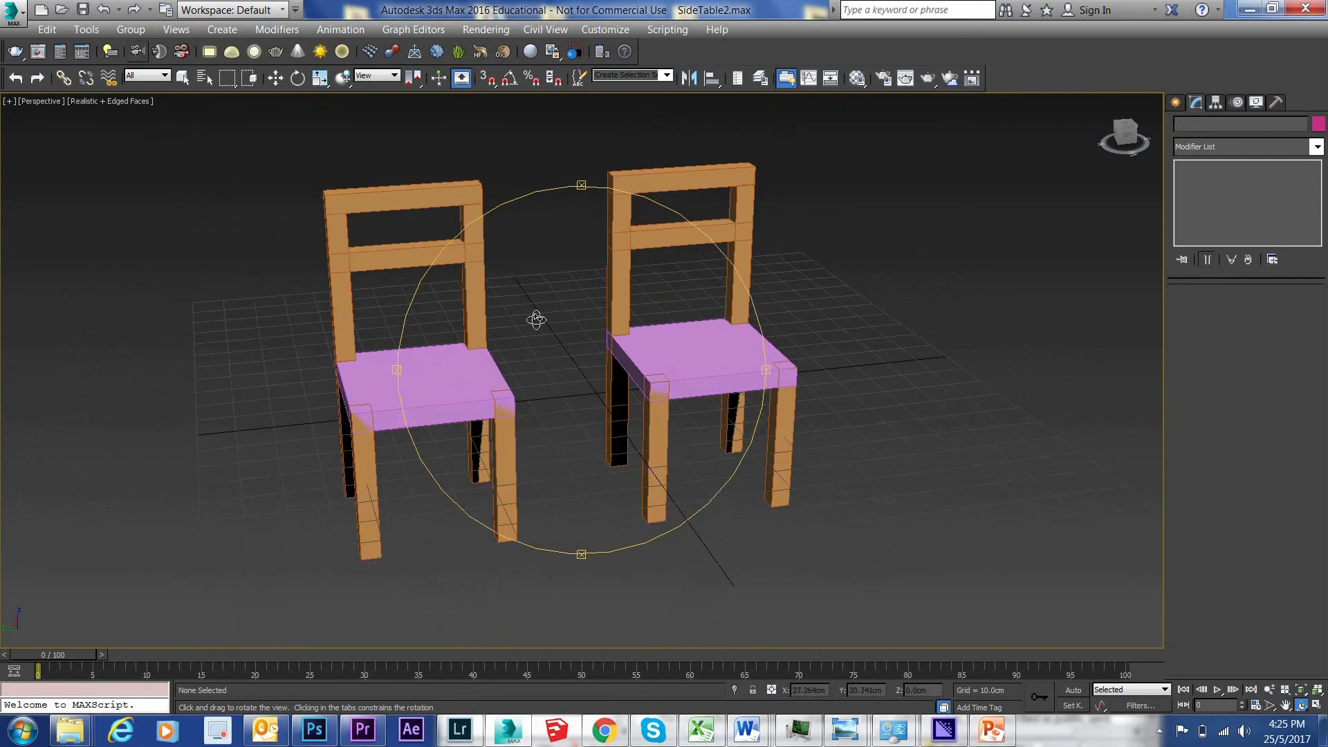
key("w")
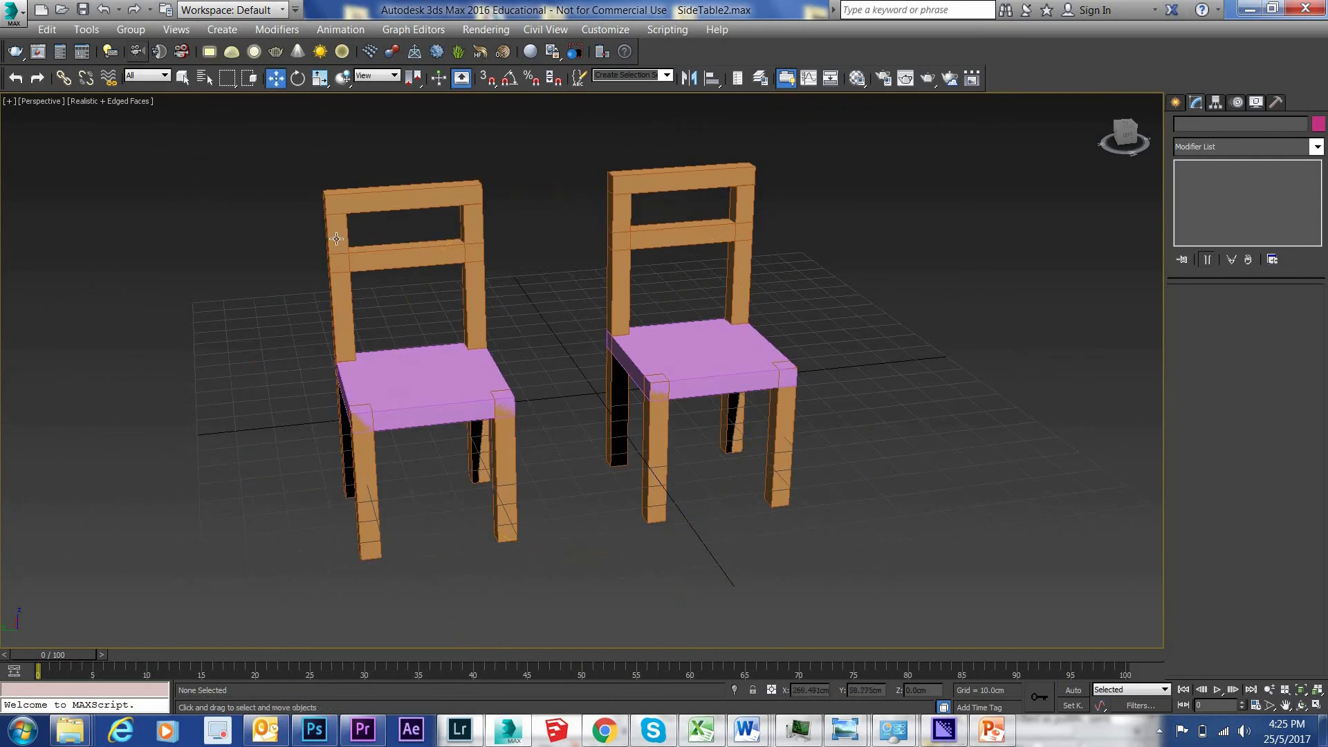
left_click(344, 237)
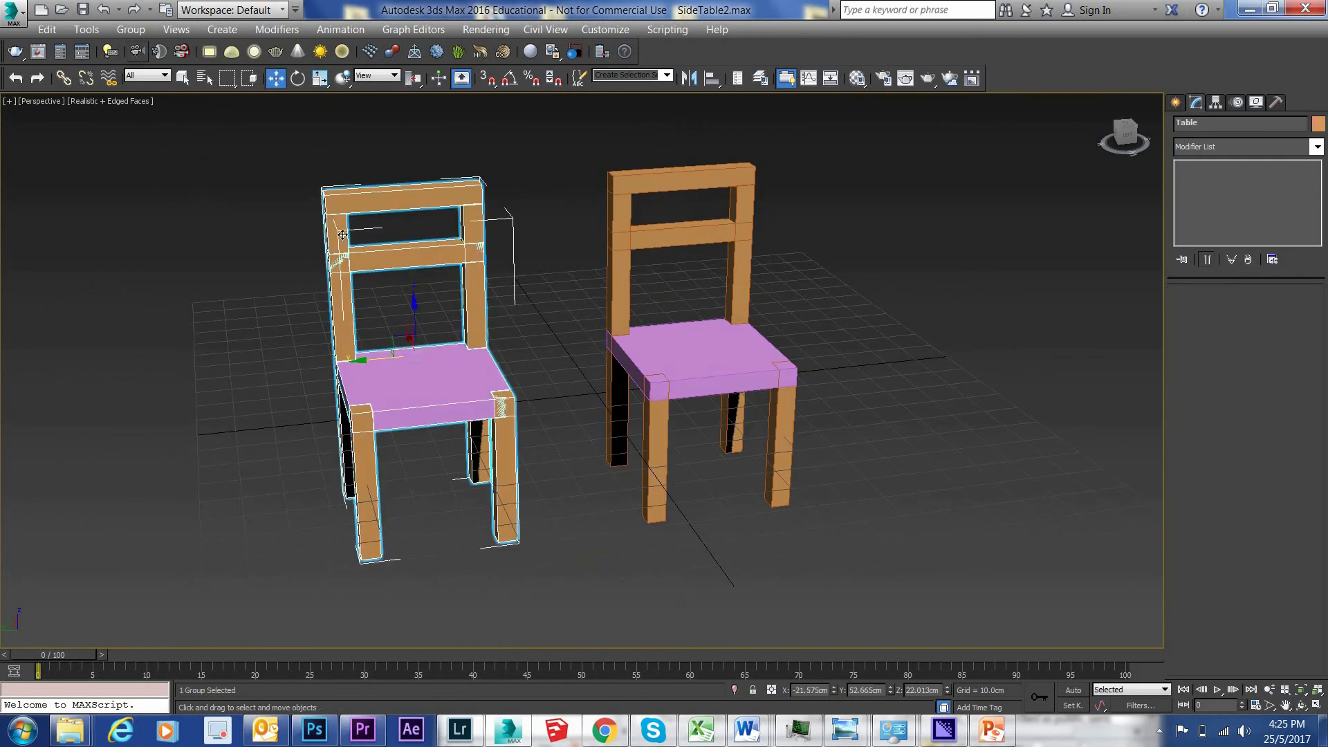
left_click(131, 29)
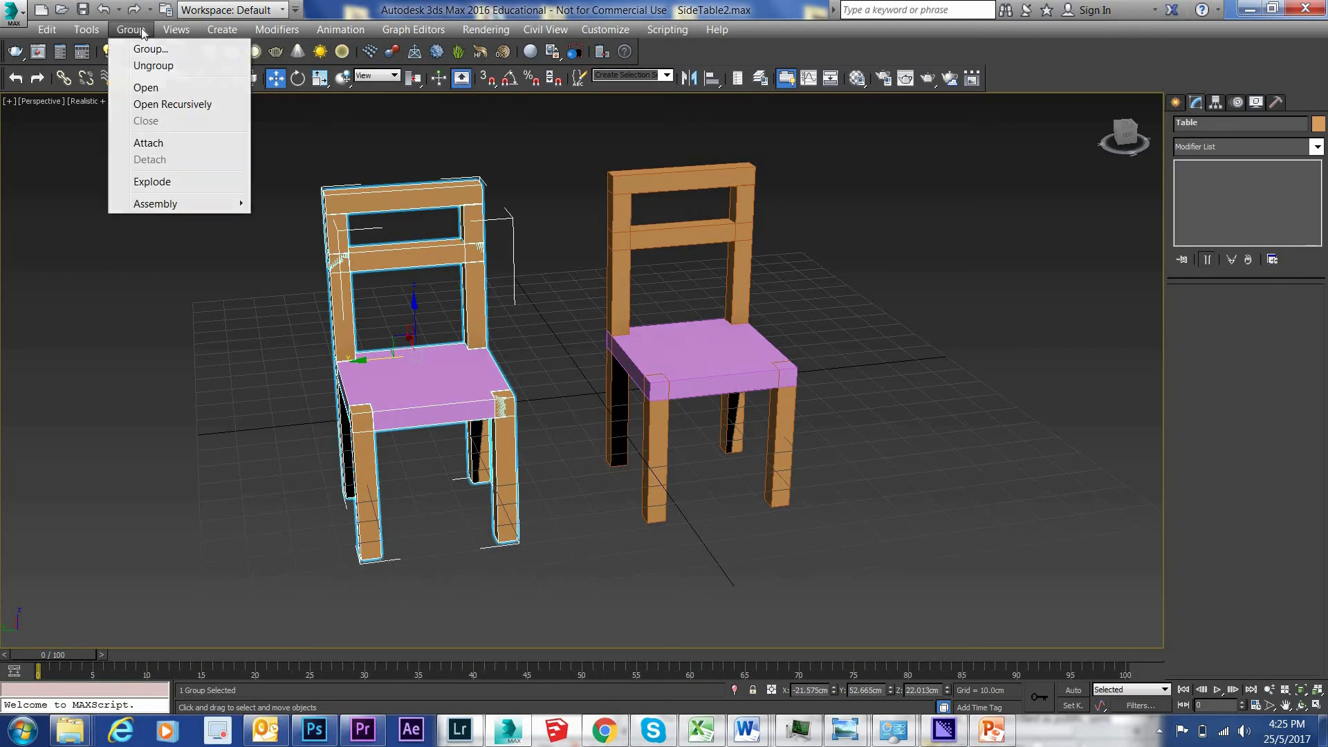
left_click(149, 70)
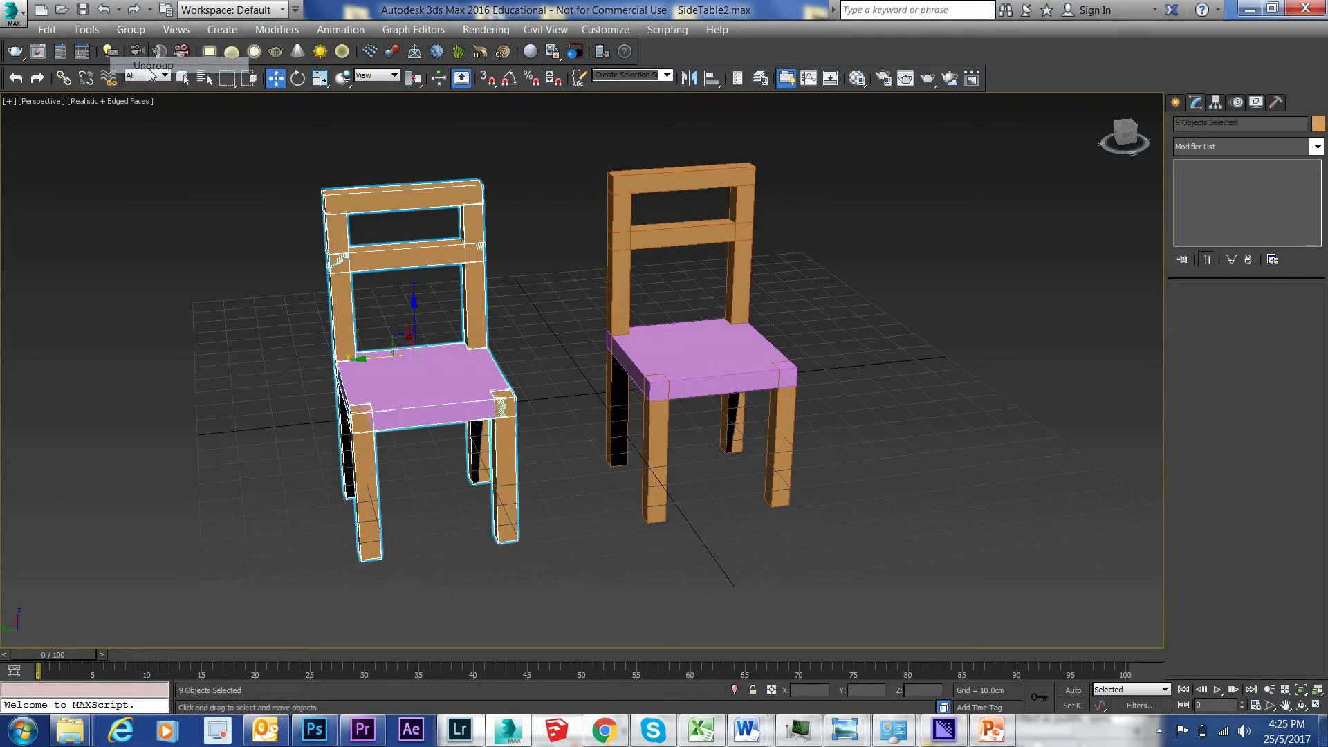
left_click(155, 161)
Select the ungrouped copy's seat, posts and rail one at a time to check that they are separate objects
left_click(425, 384)
left_click(340, 304)
left_click(443, 270)
left_click(475, 290)
left_click(248, 284)
Delete the top rail, the lower rail and both backrest posts from the ungrouped copy
left_click(369, 199)
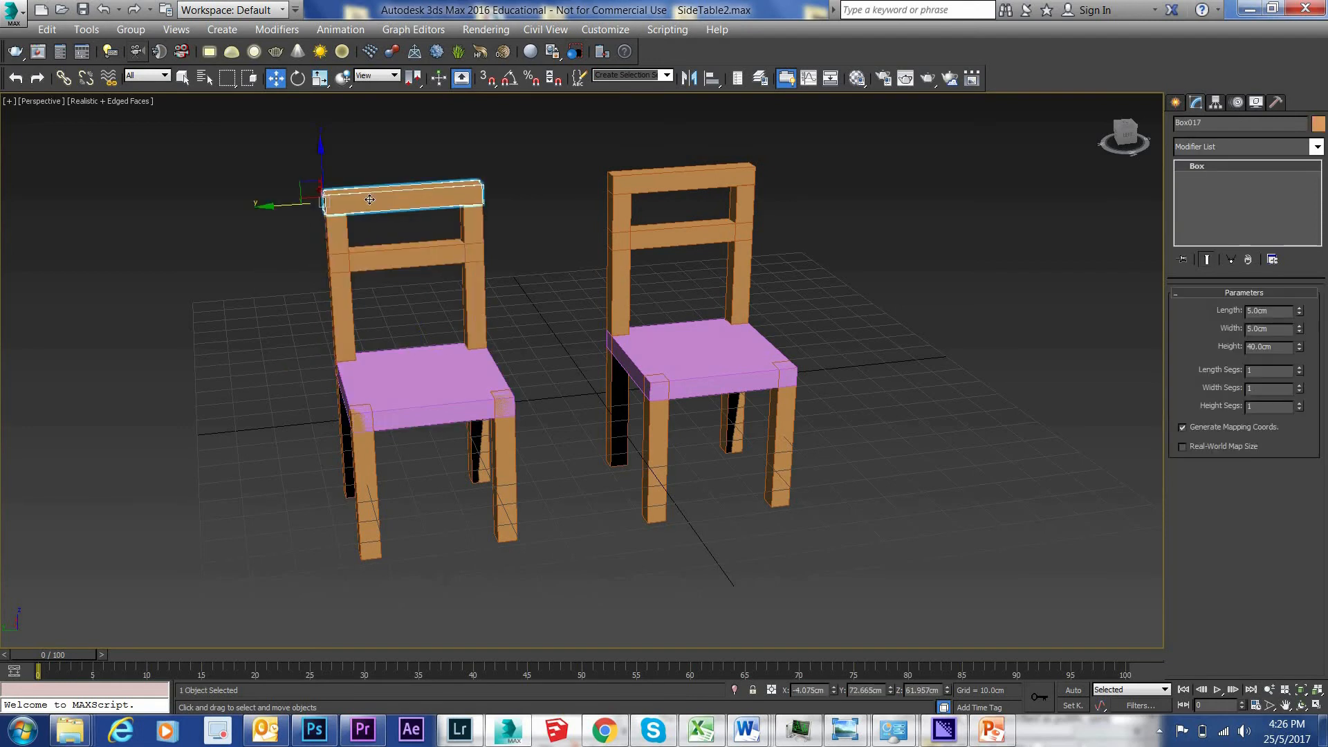
key("Delete")
left_click(376, 254)
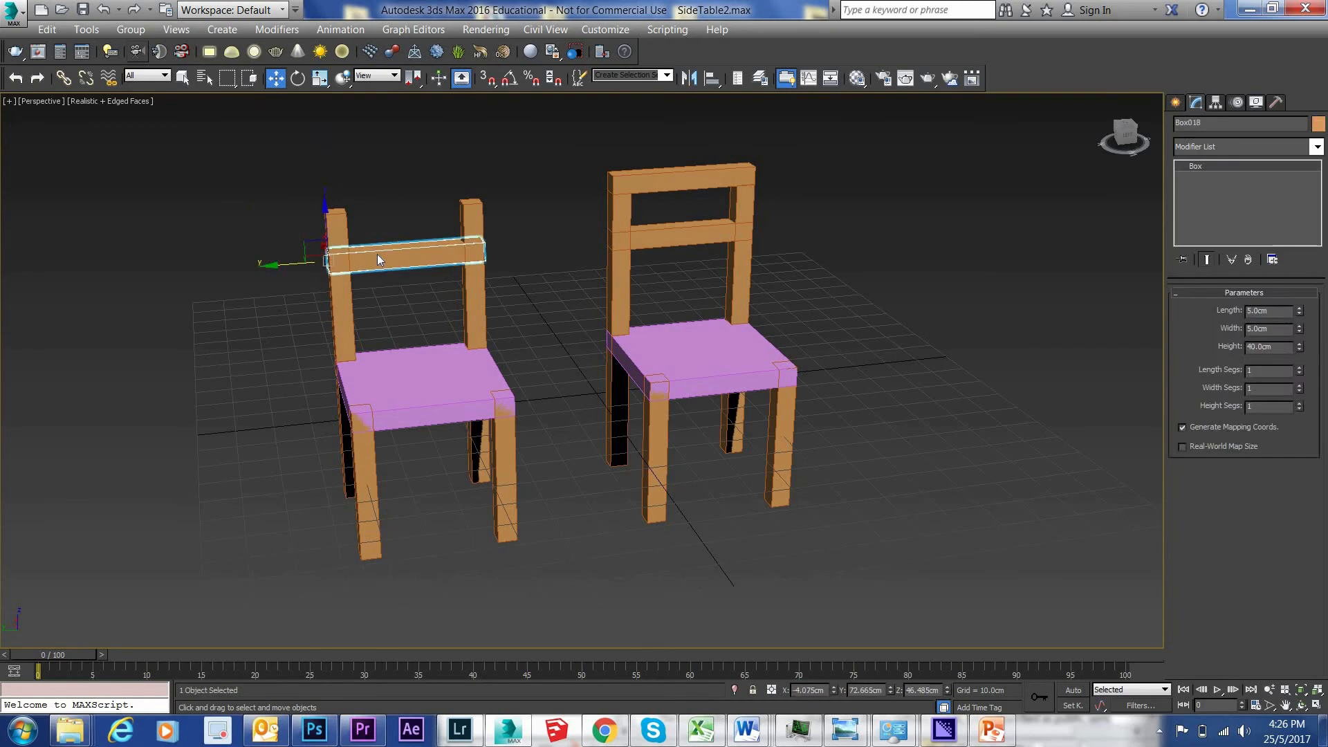
key("Delete")
left_click(348, 264)
key("Delete")
left_click(470, 249)
key("Delete")
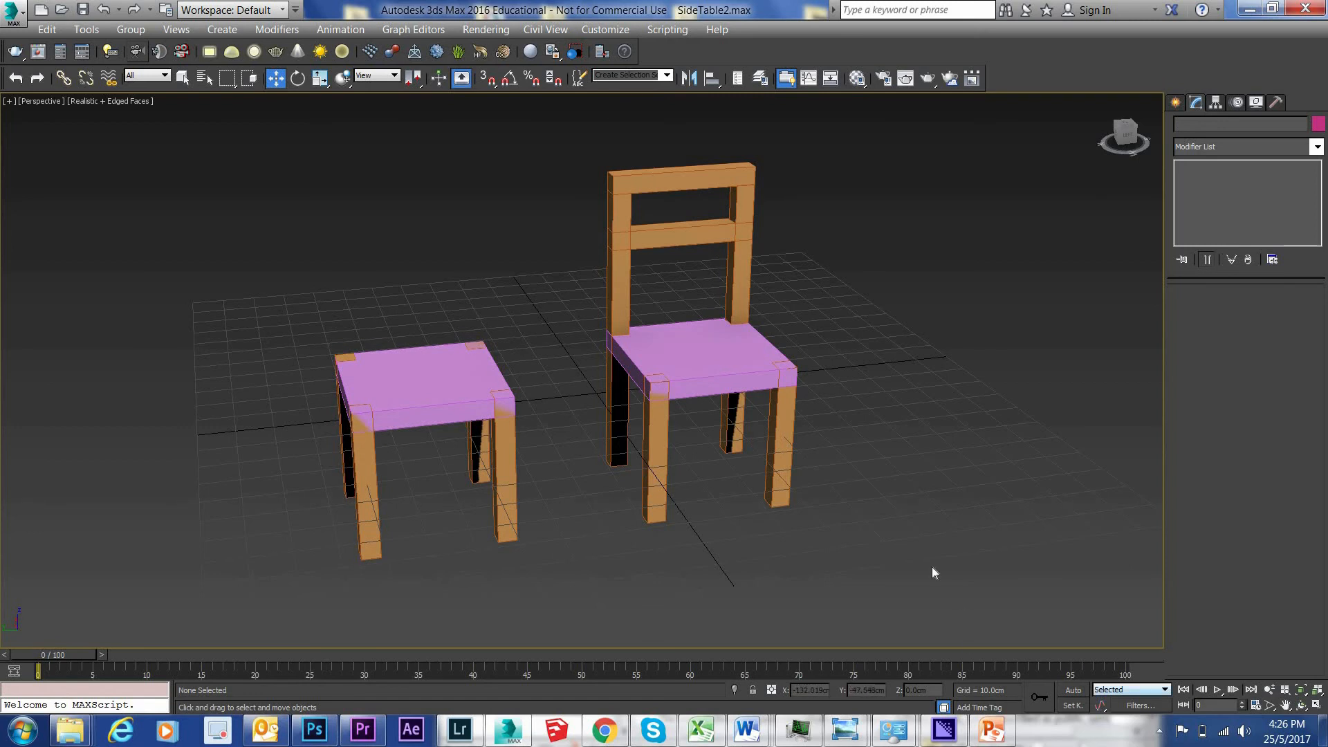
Hide the grid in the perspective view
scroll(907, 509, "down", 5)
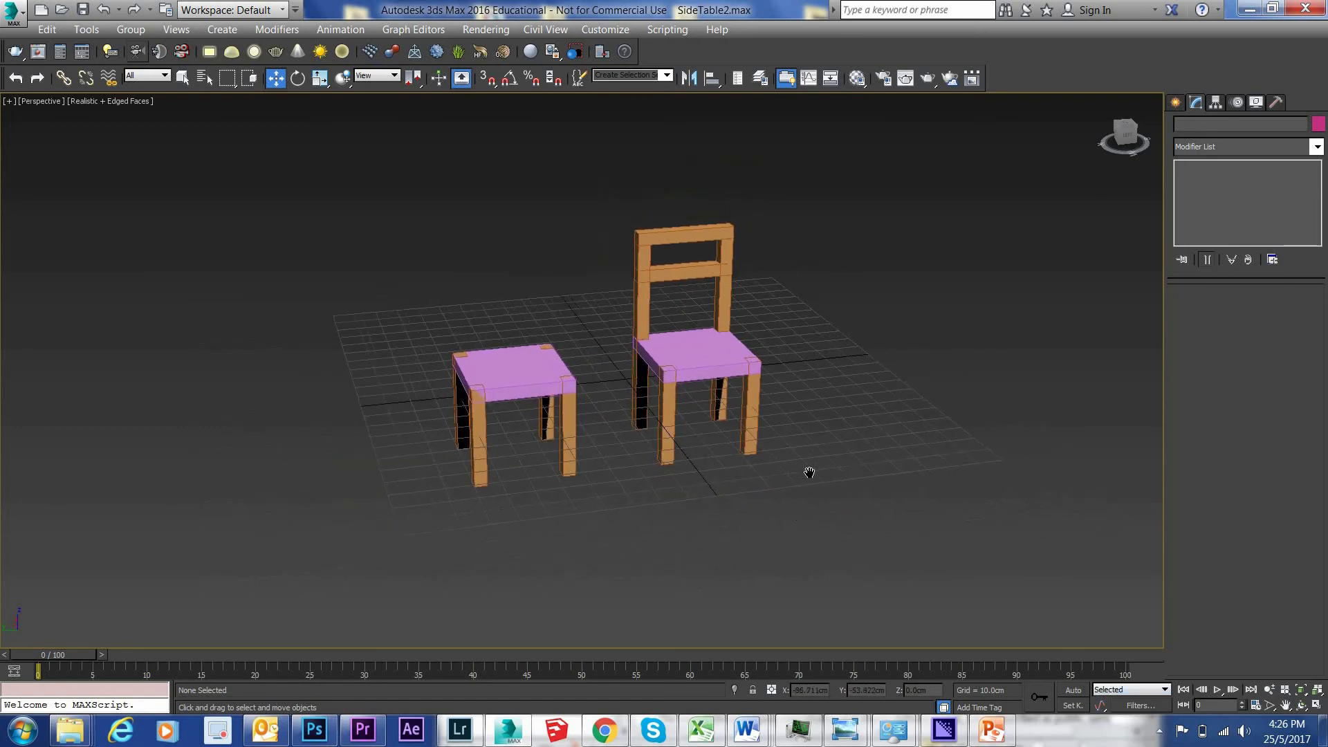
key("g")
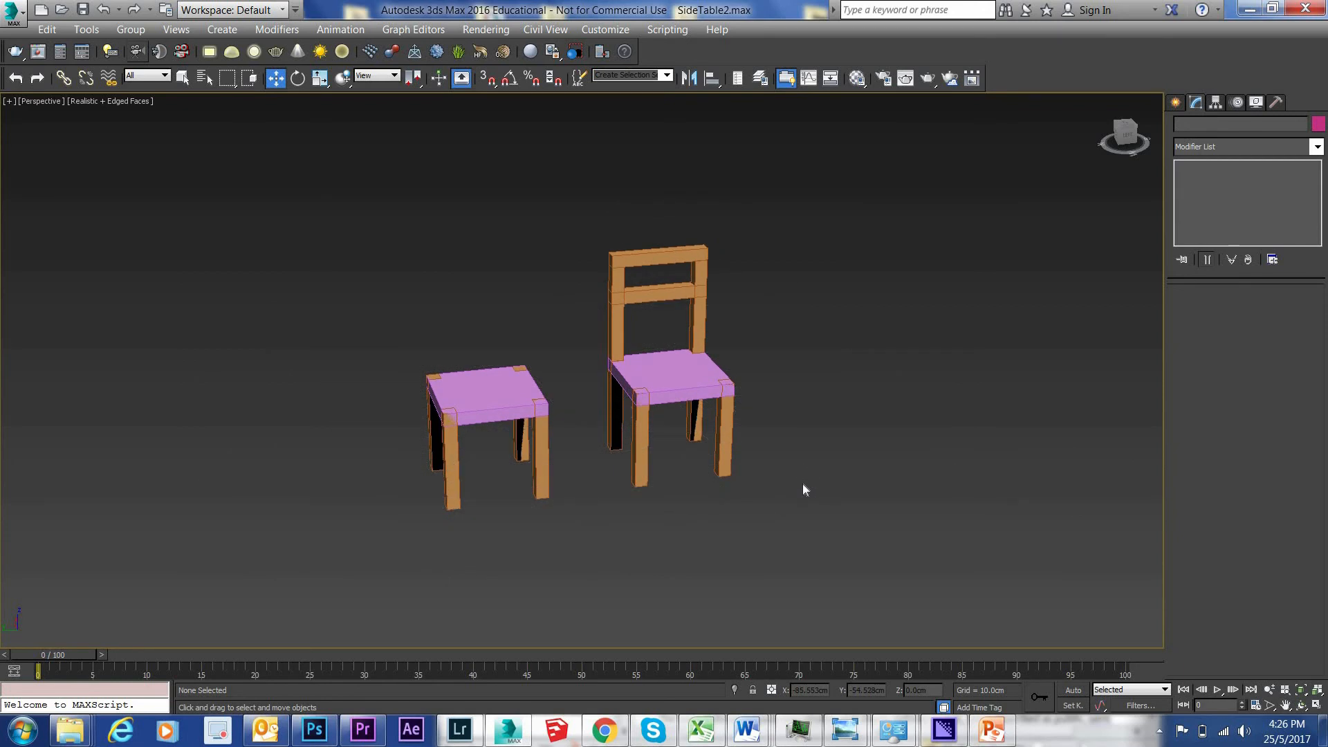
Examine the table and the chair together from several angles and distances, checking their tops, legs and the chair's backrest
left_click(1300, 705)
mouse_move(617, 377)
left_mouse_down()
mouse_move(731, 350)
mouse_move(764, 404)
mouse_move(572, 343)
mouse_move(604, 360)
left_mouse_up()
scroll(610, 353, "up", 5)
scroll(610, 353, "down", 5)
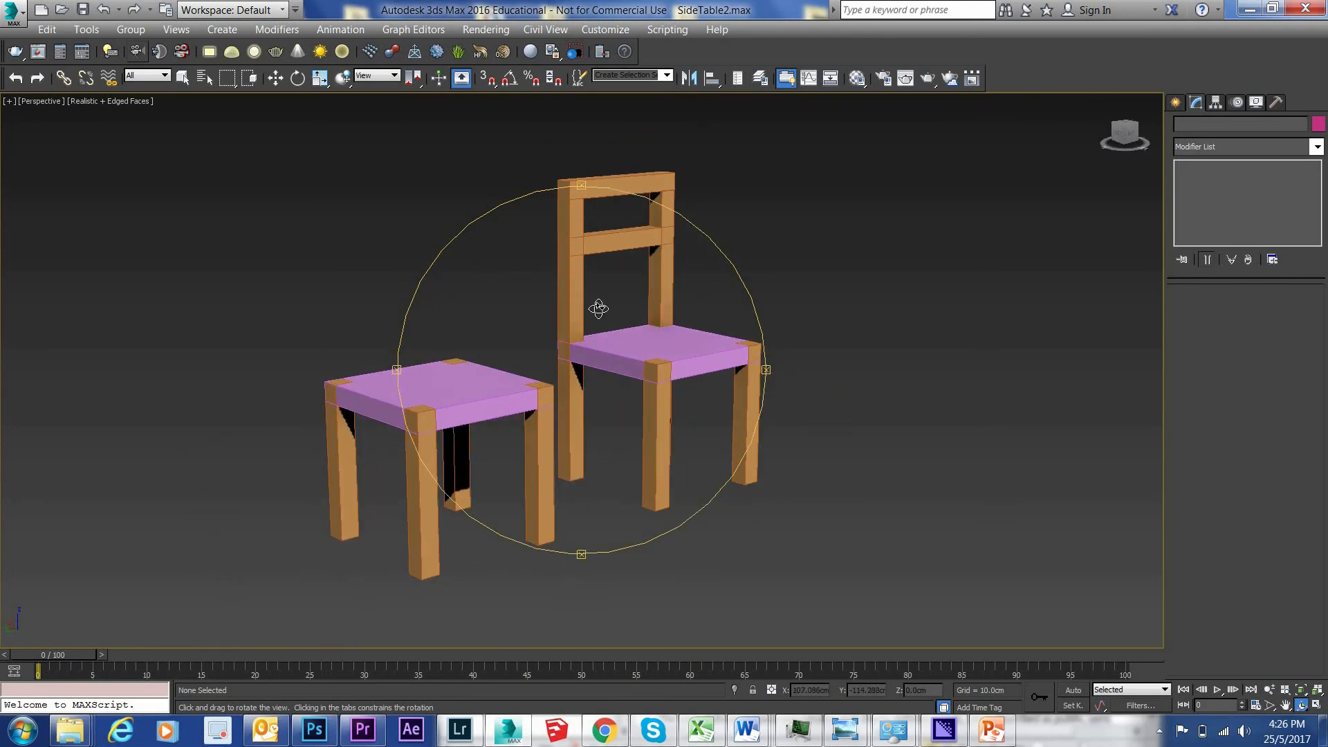
left_click_drag(609, 358, 531, 363)
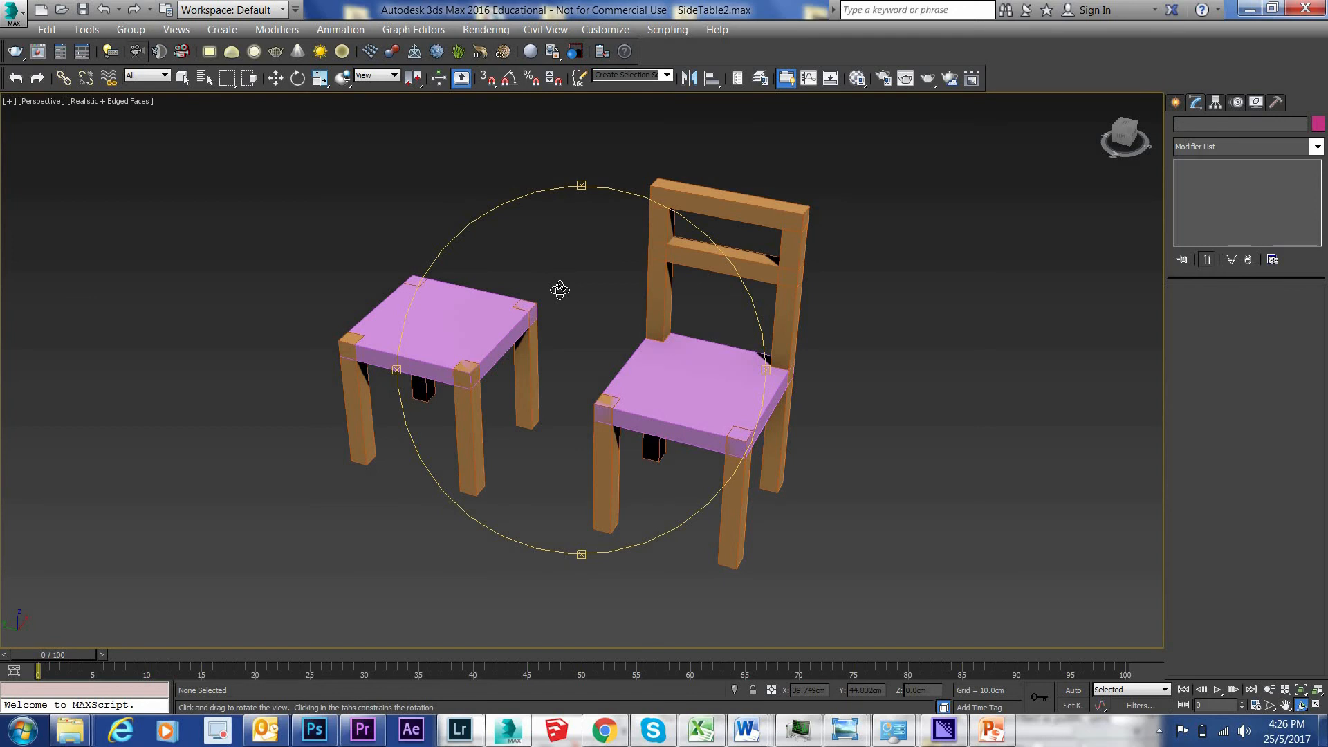
left_click_drag(560, 290, 591, 270)
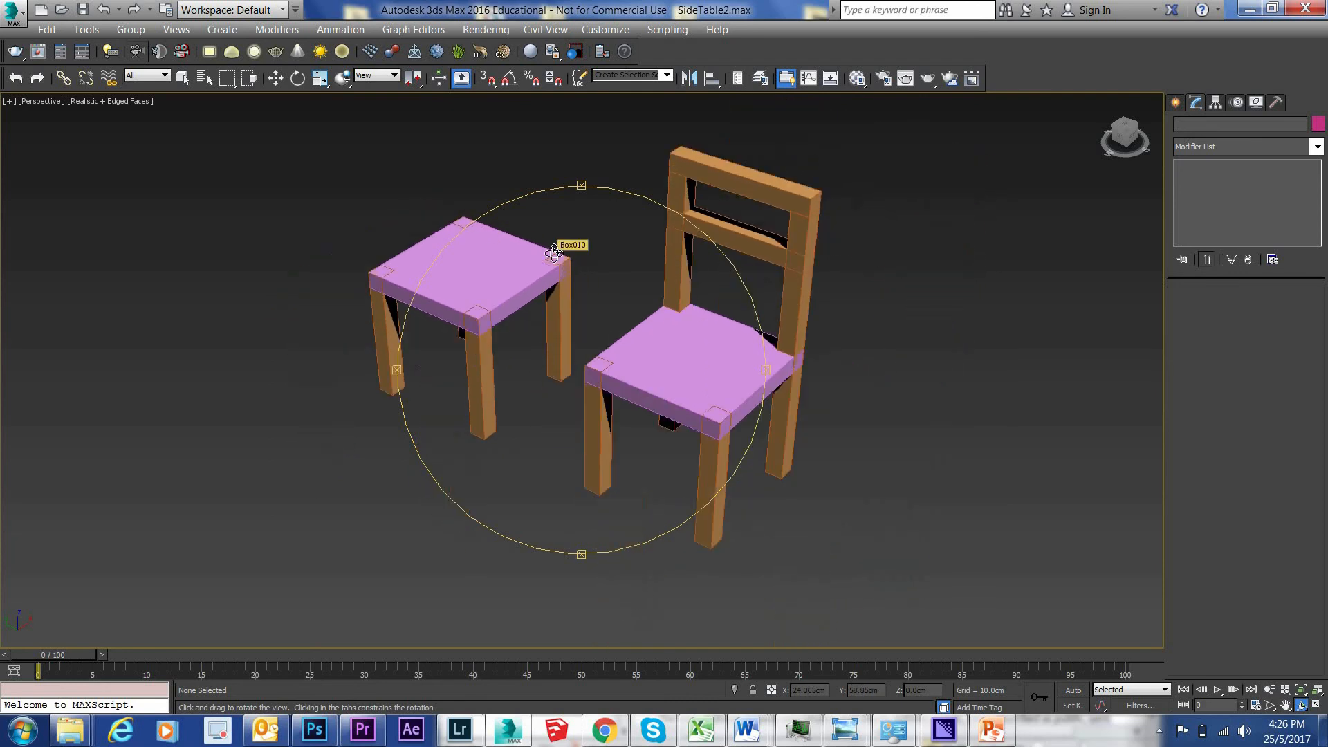
middle_click_drag(591, 269, 595, 278)
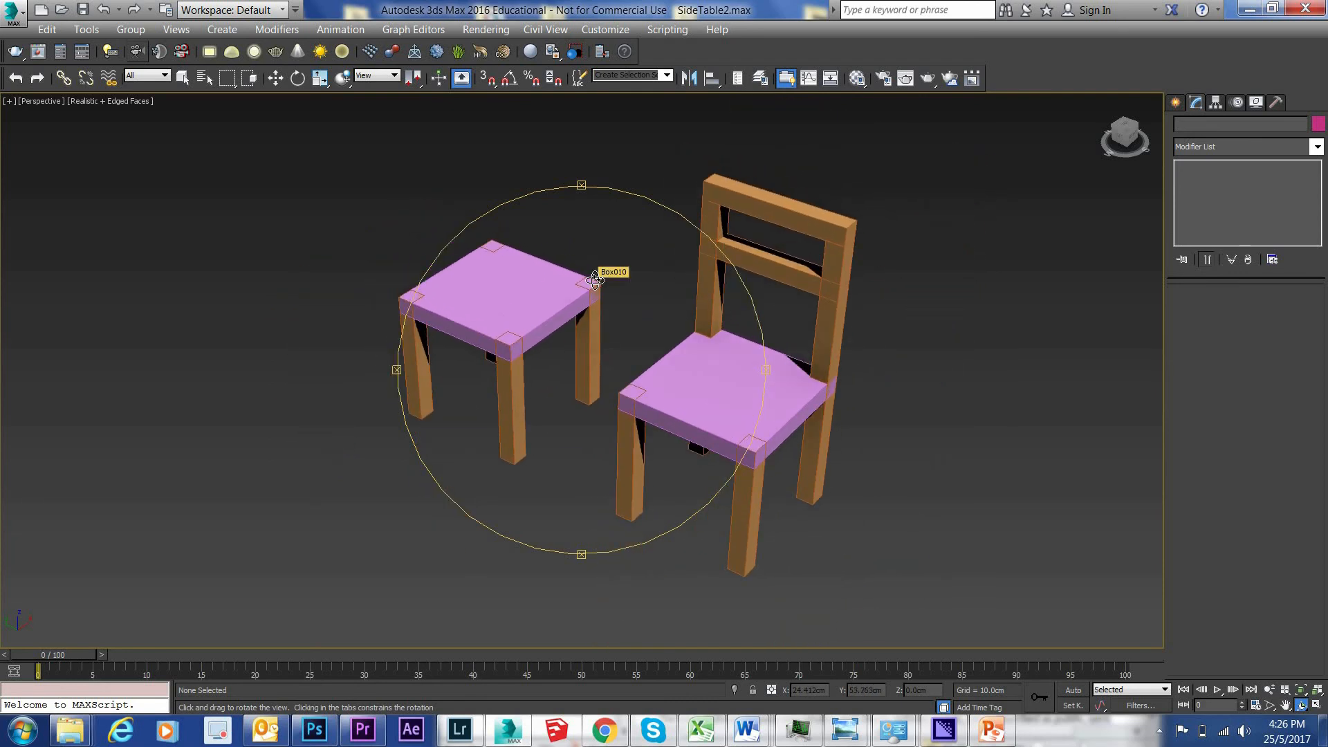
mouse_move(570, 361)
left_mouse_down()
mouse_move(643, 356)
mouse_move(587, 359)
left_mouse_up()
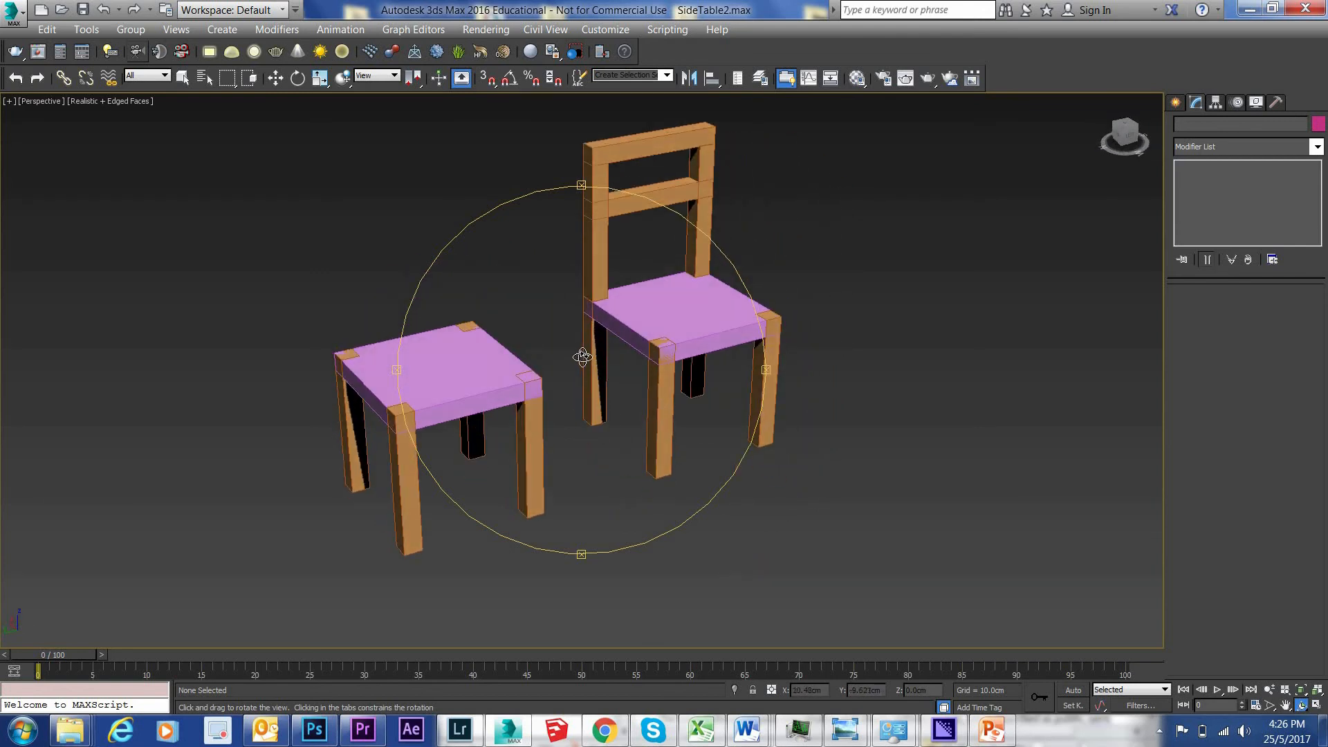
middle_click_drag(581, 356, 600, 389)
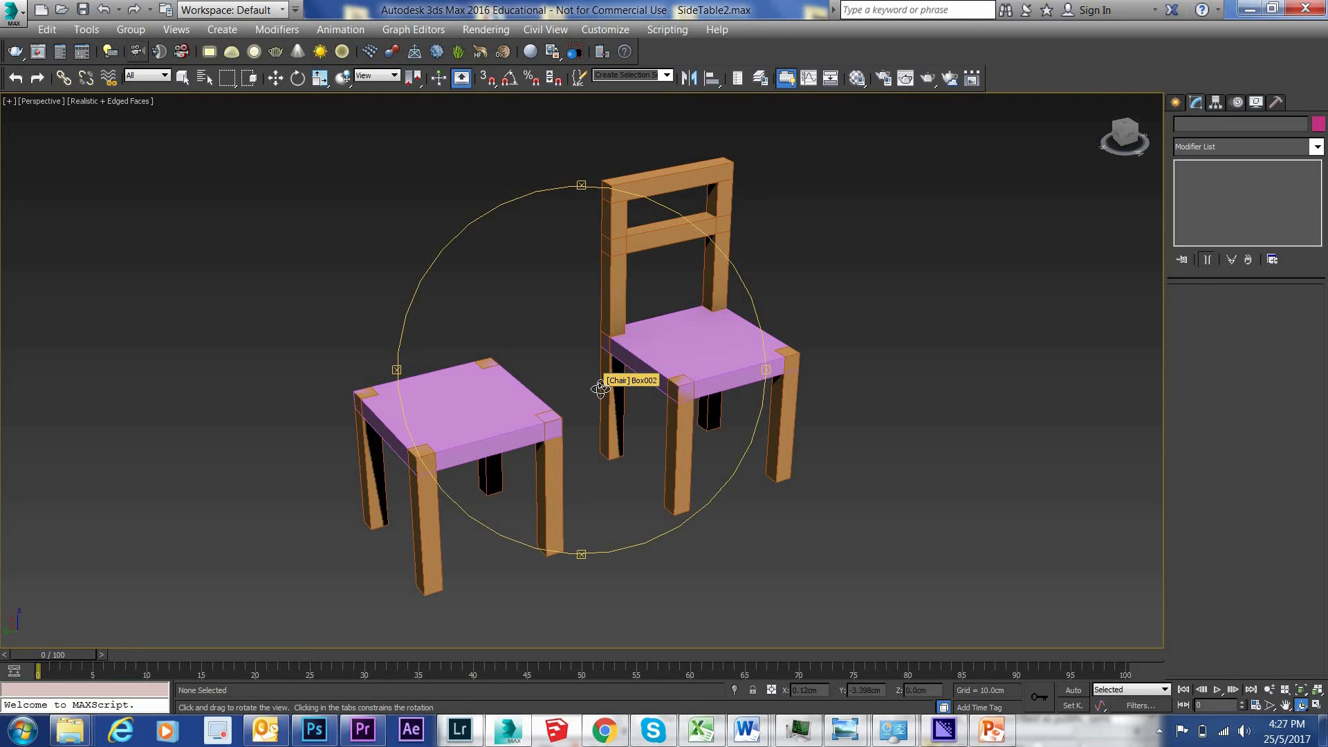
left_click_drag(600, 387, 557, 371)
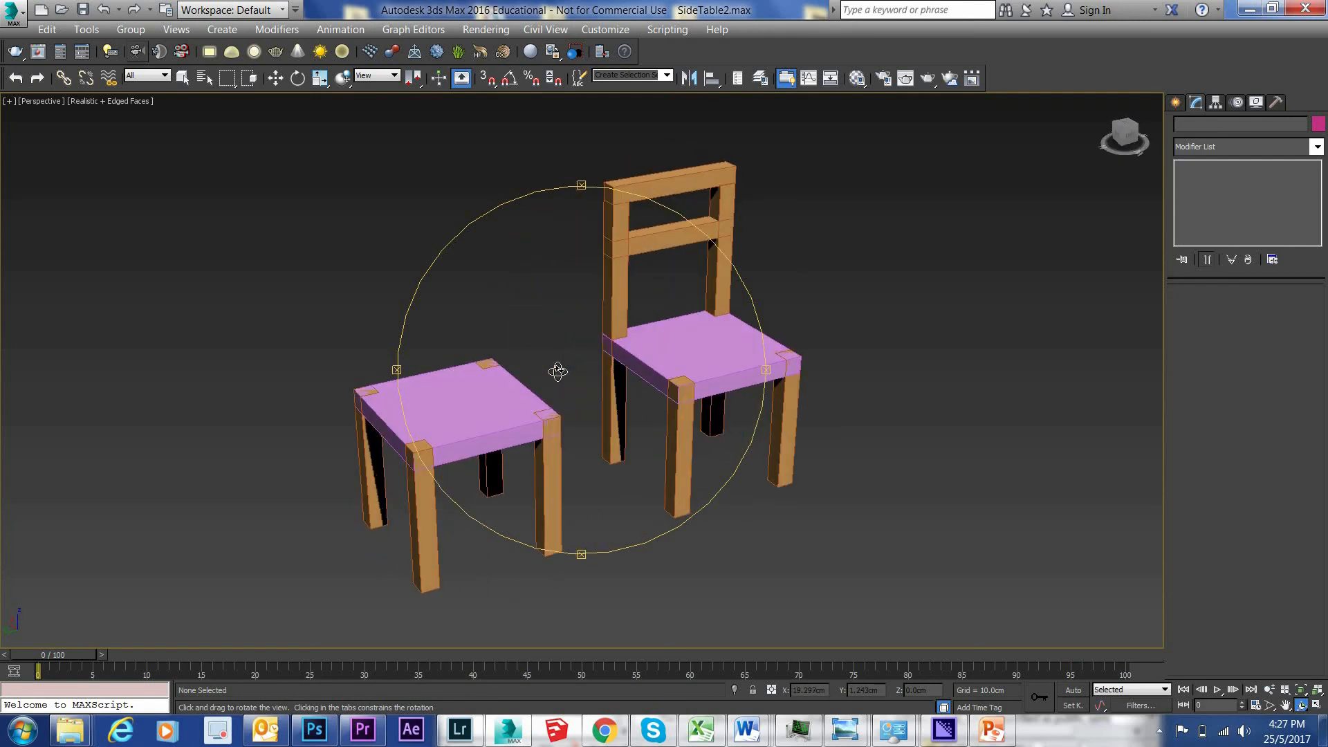